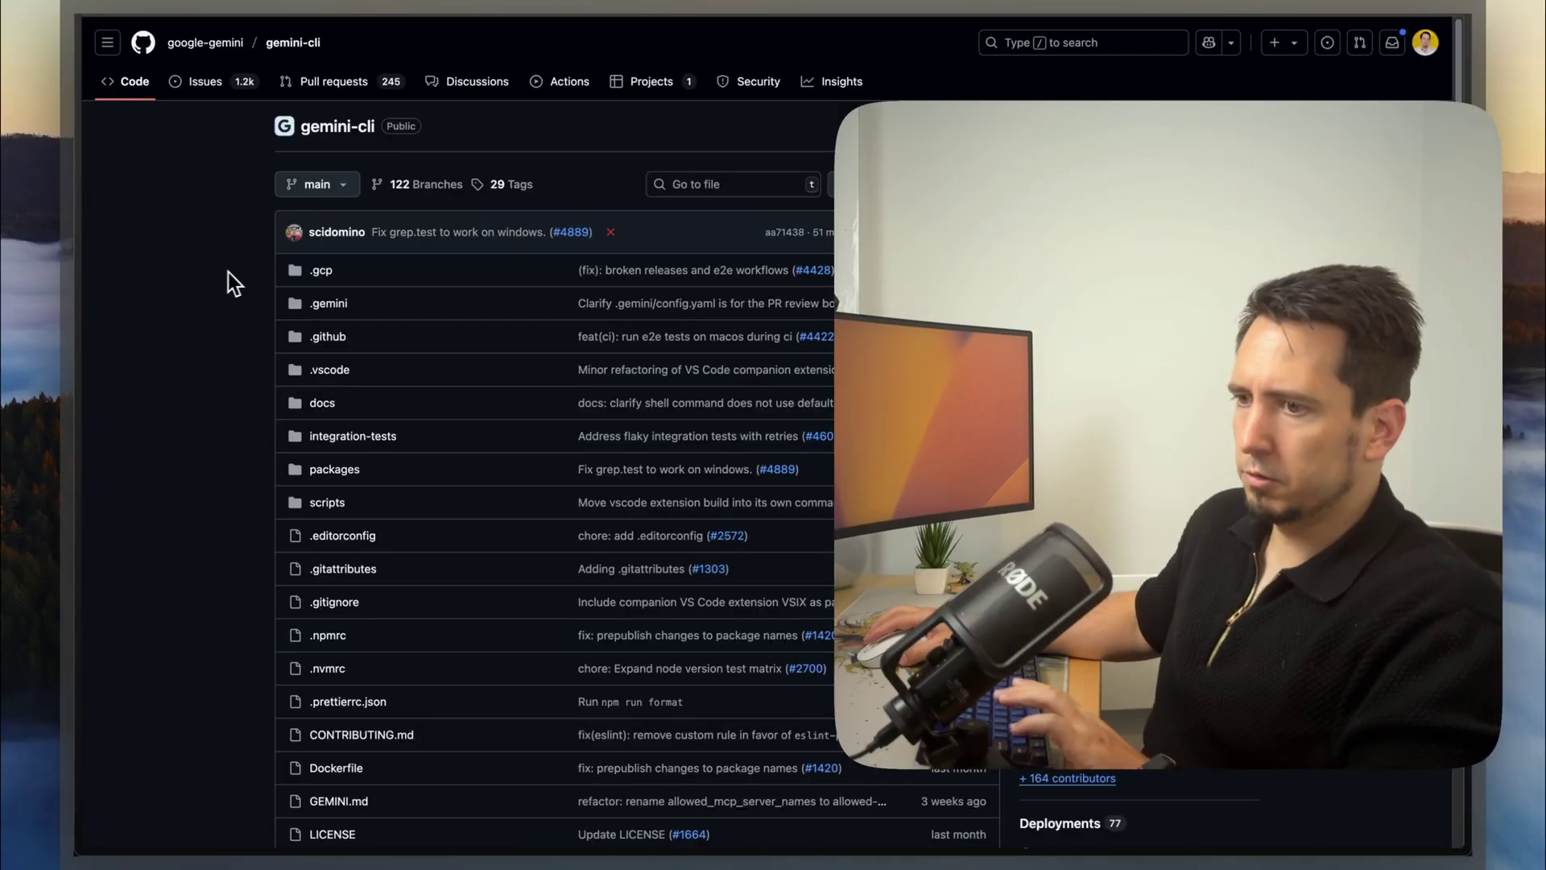
{"action": "scroll", "coordinate": [236, 280], "scroll_direction": "down", "scroll_amount": 5}
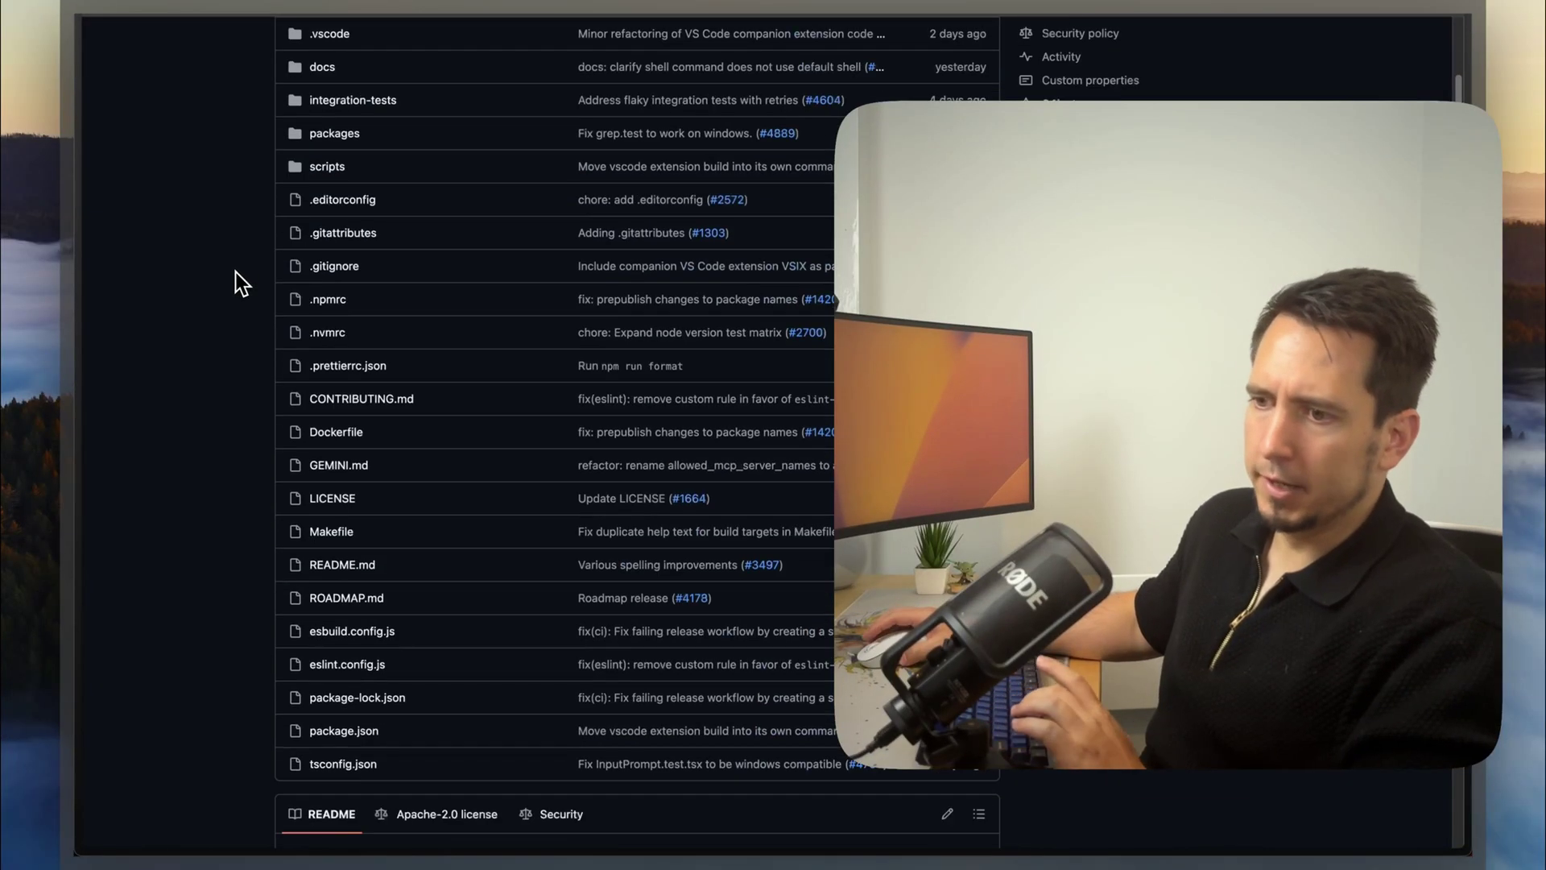
{"action": "scroll", "coordinate": [236, 280], "scroll_direction": "down", "scroll_amount": 5}
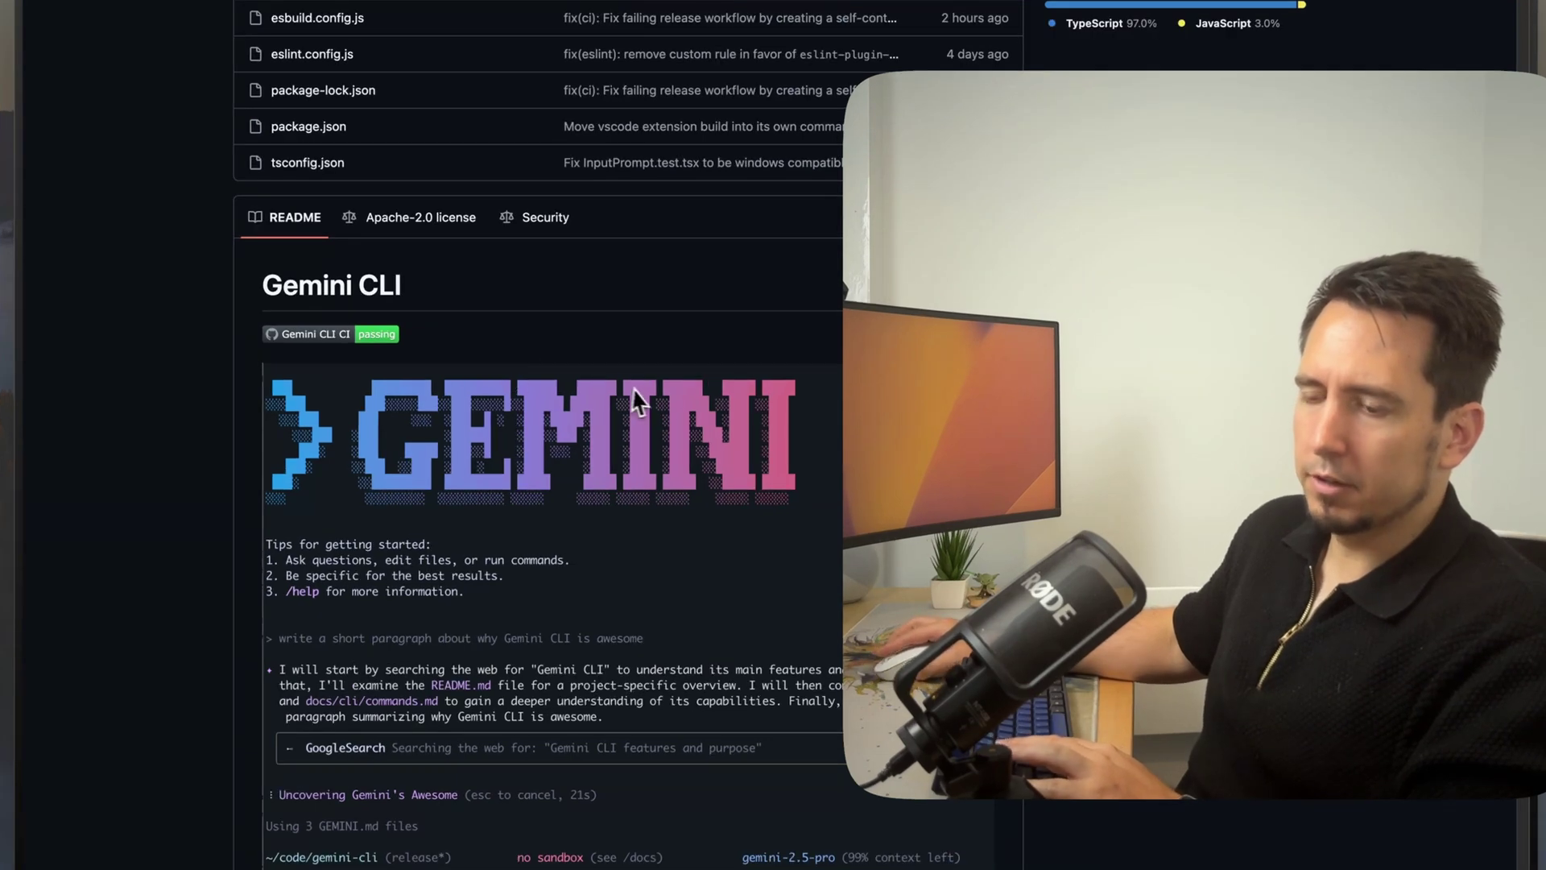
{"action": "scroll", "coordinate": [636, 402], "scroll_direction": "down", "scroll_amount": 3}
{"action": "scroll", "coordinate": [374, 265], "scroll_direction": "down", "scroll_amount": 5}
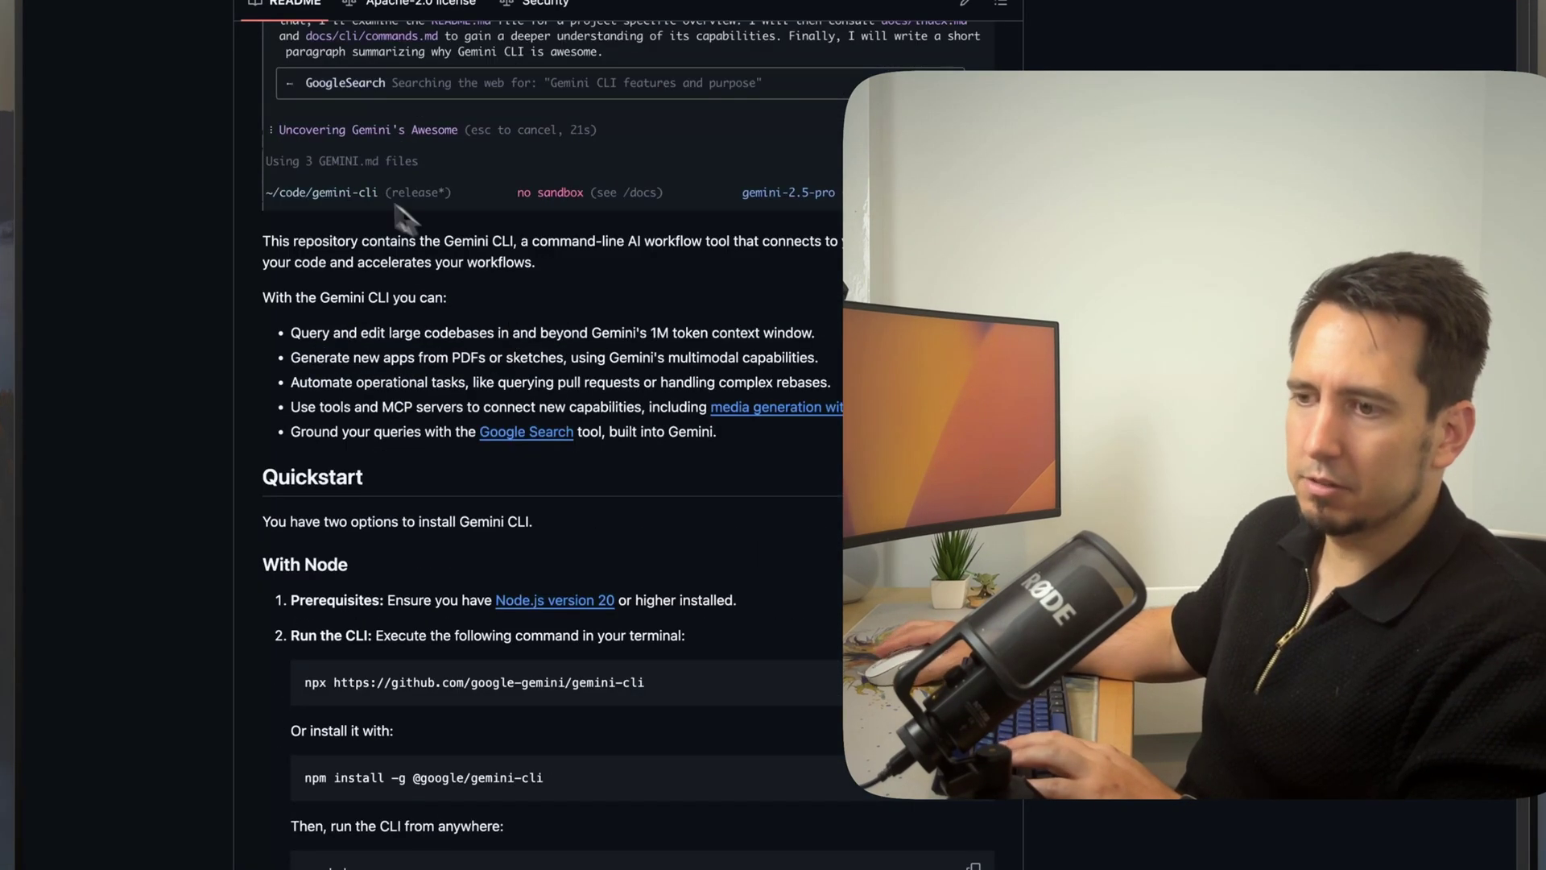
{"action": "scroll", "coordinate": [376, 266], "scroll_direction": "down", "scroll_amount": 1}
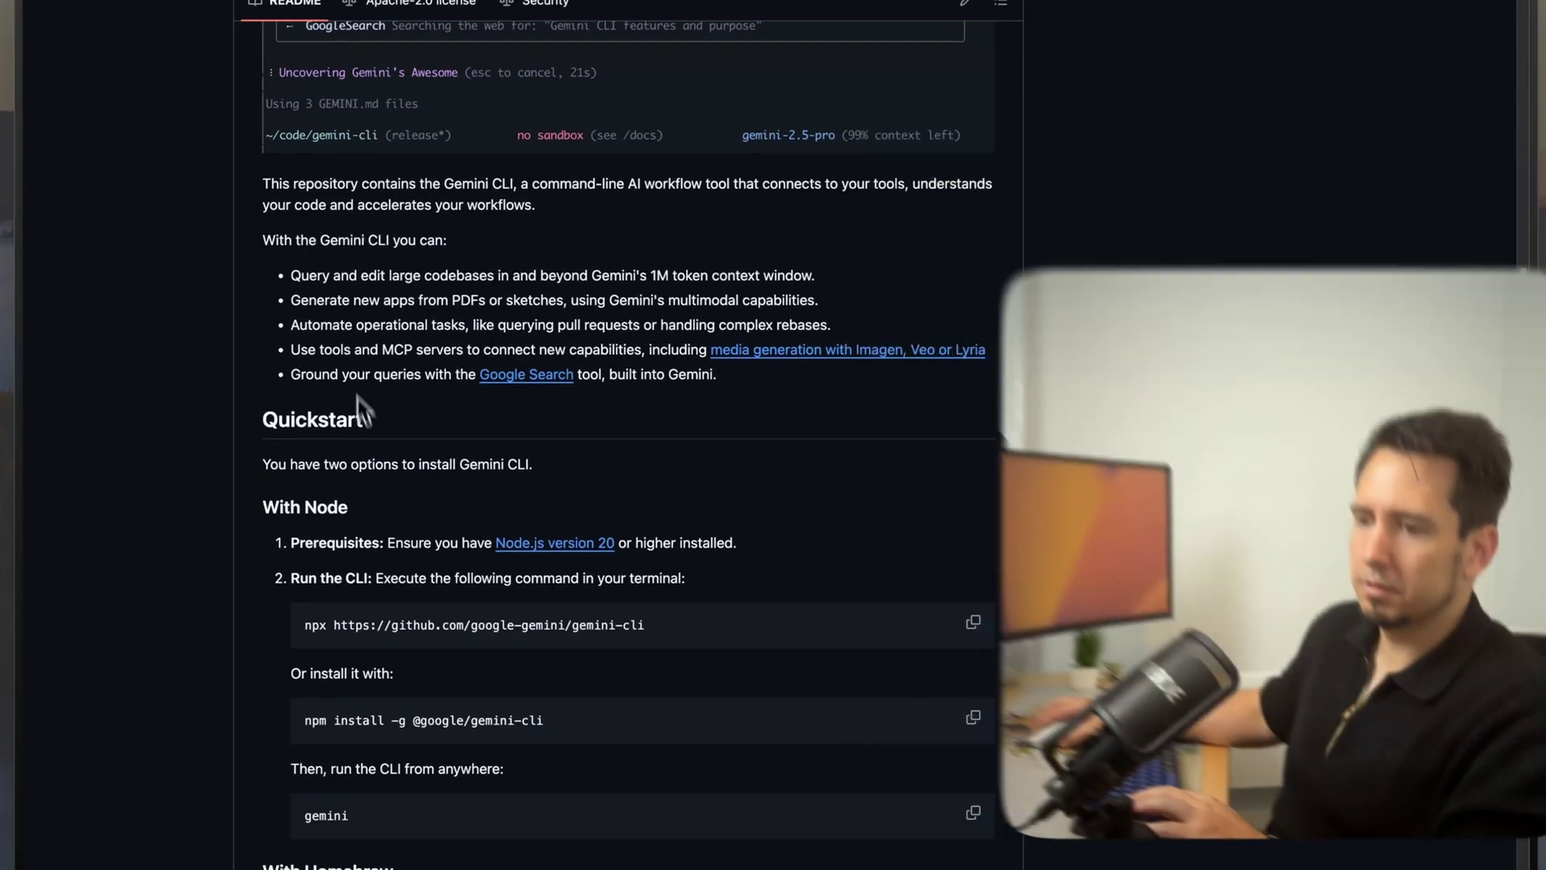
{"action": "scroll", "coordinate": [363, 411], "scroll_direction": "down", "scroll_amount": 2}
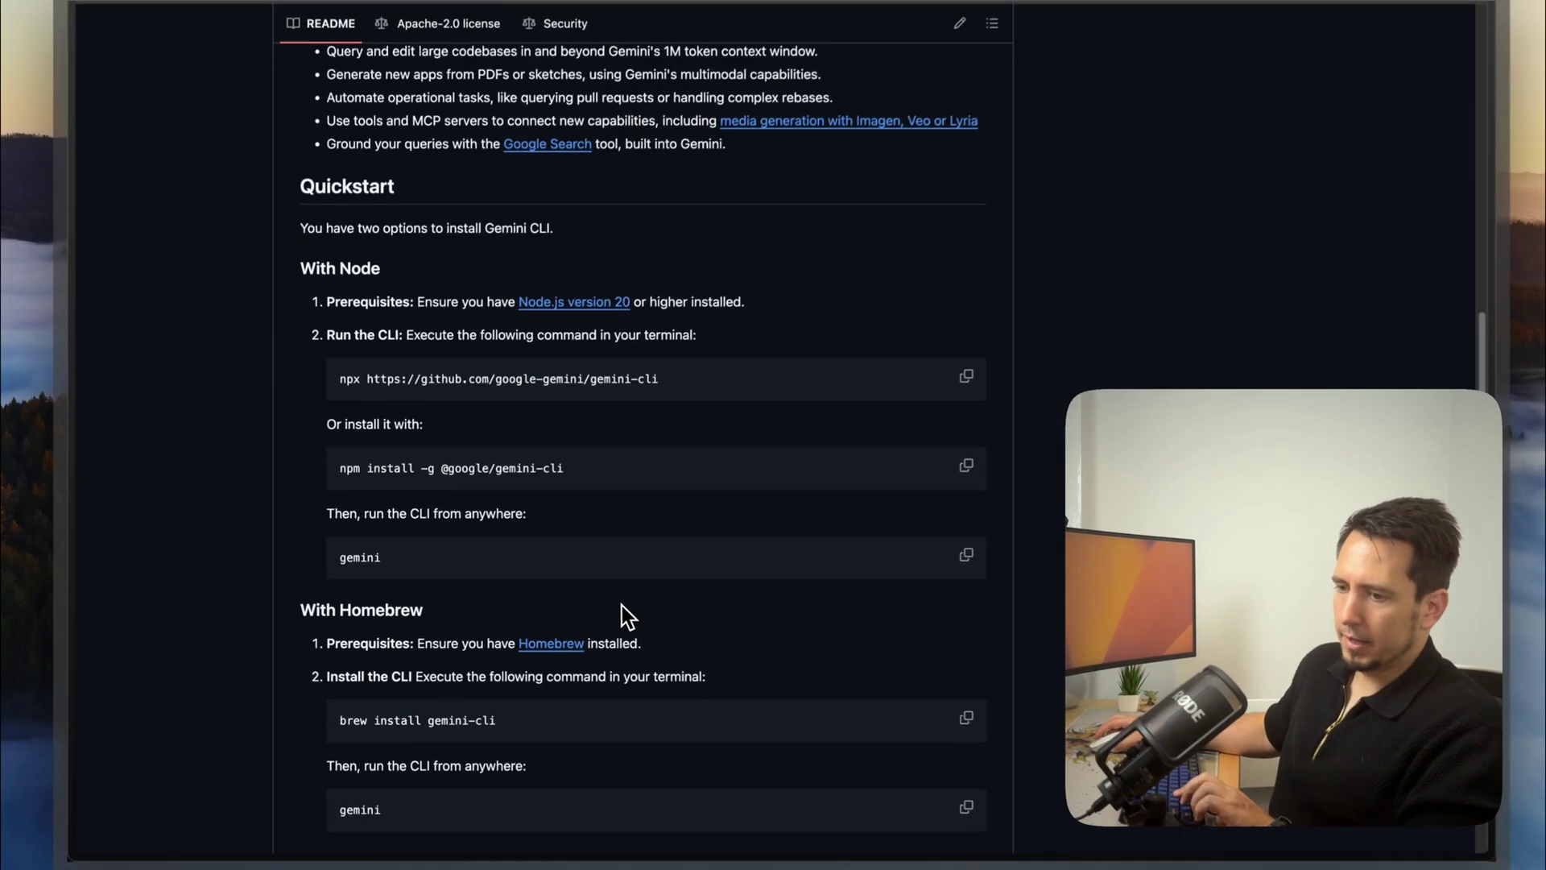
{"action": "scroll", "coordinate": [483, 575], "scroll_direction": "down", "scroll_amount": 3}
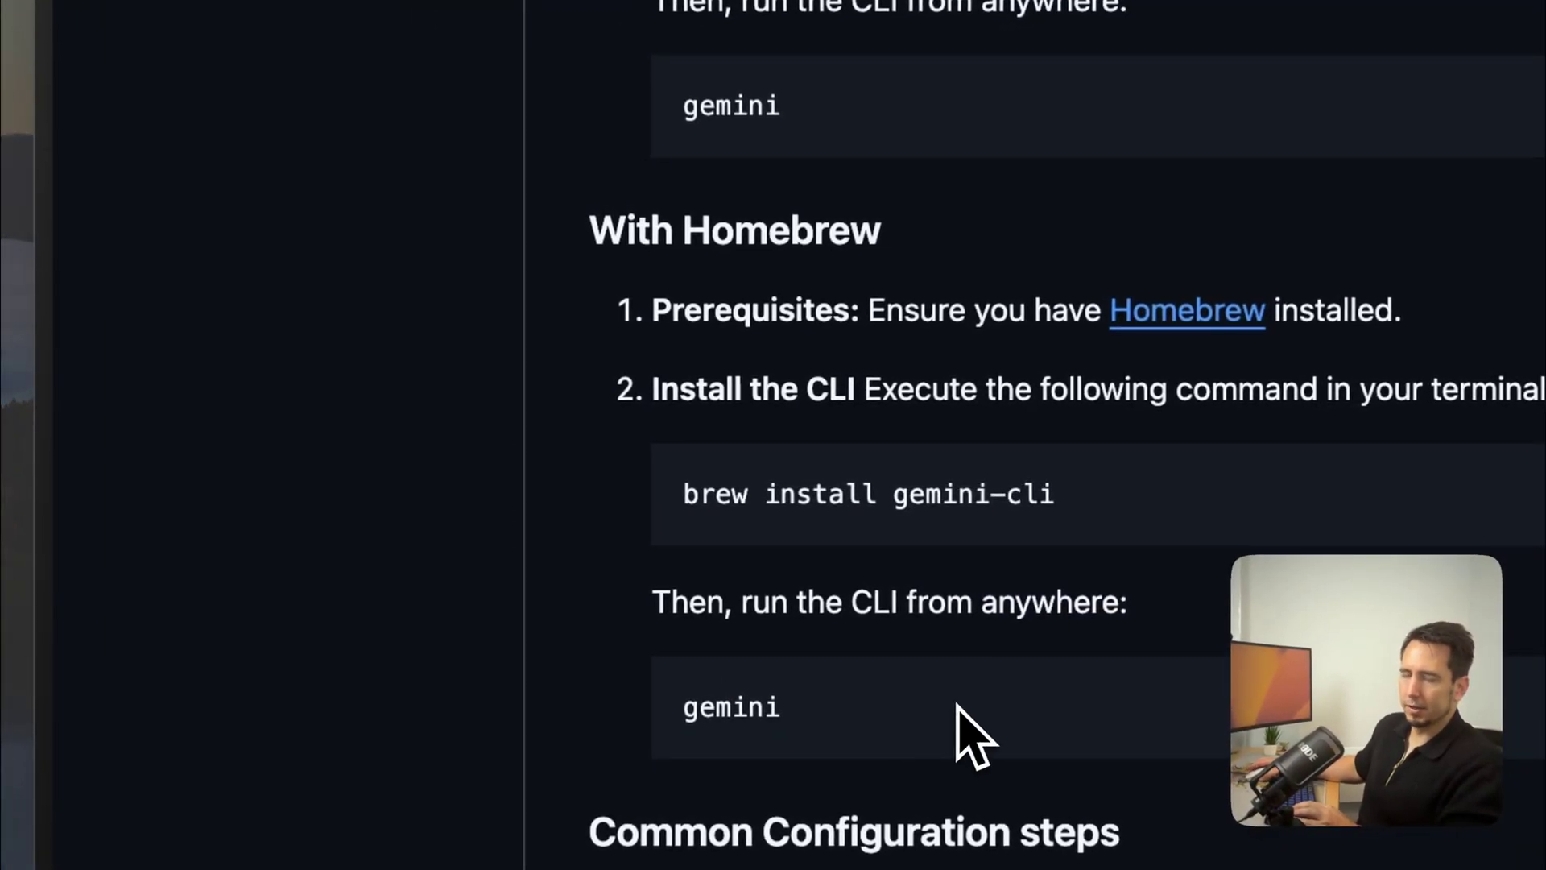
{"action": "scroll", "coordinate": [975, 735], "scroll_direction": "up", "scroll_amount": 4}
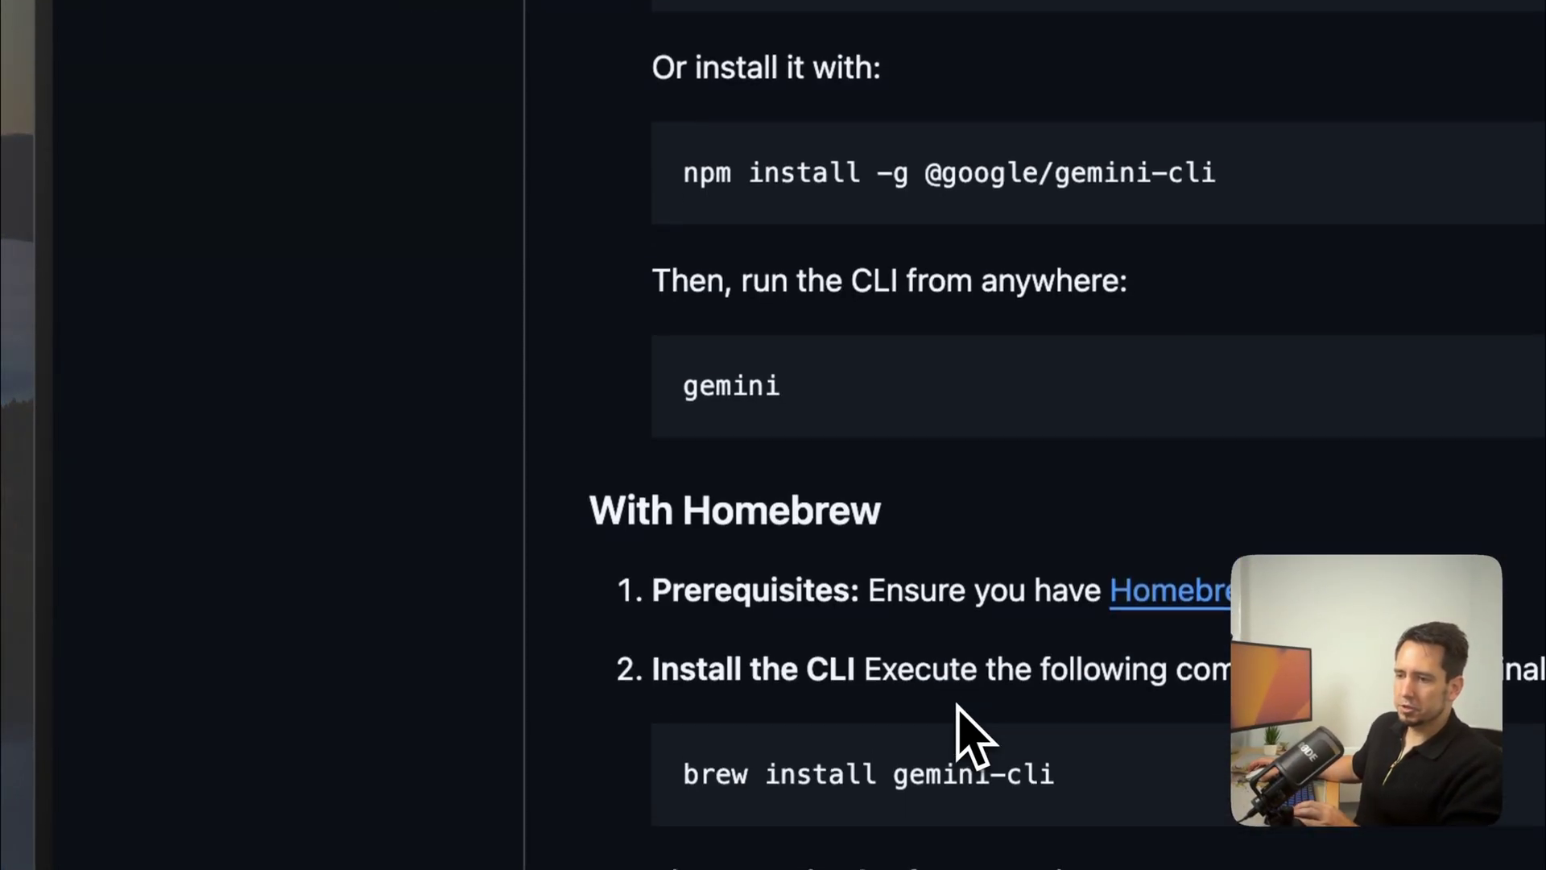
{"action": "scroll", "coordinate": [980, 604], "scroll_direction": "up", "scroll_amount": 4}
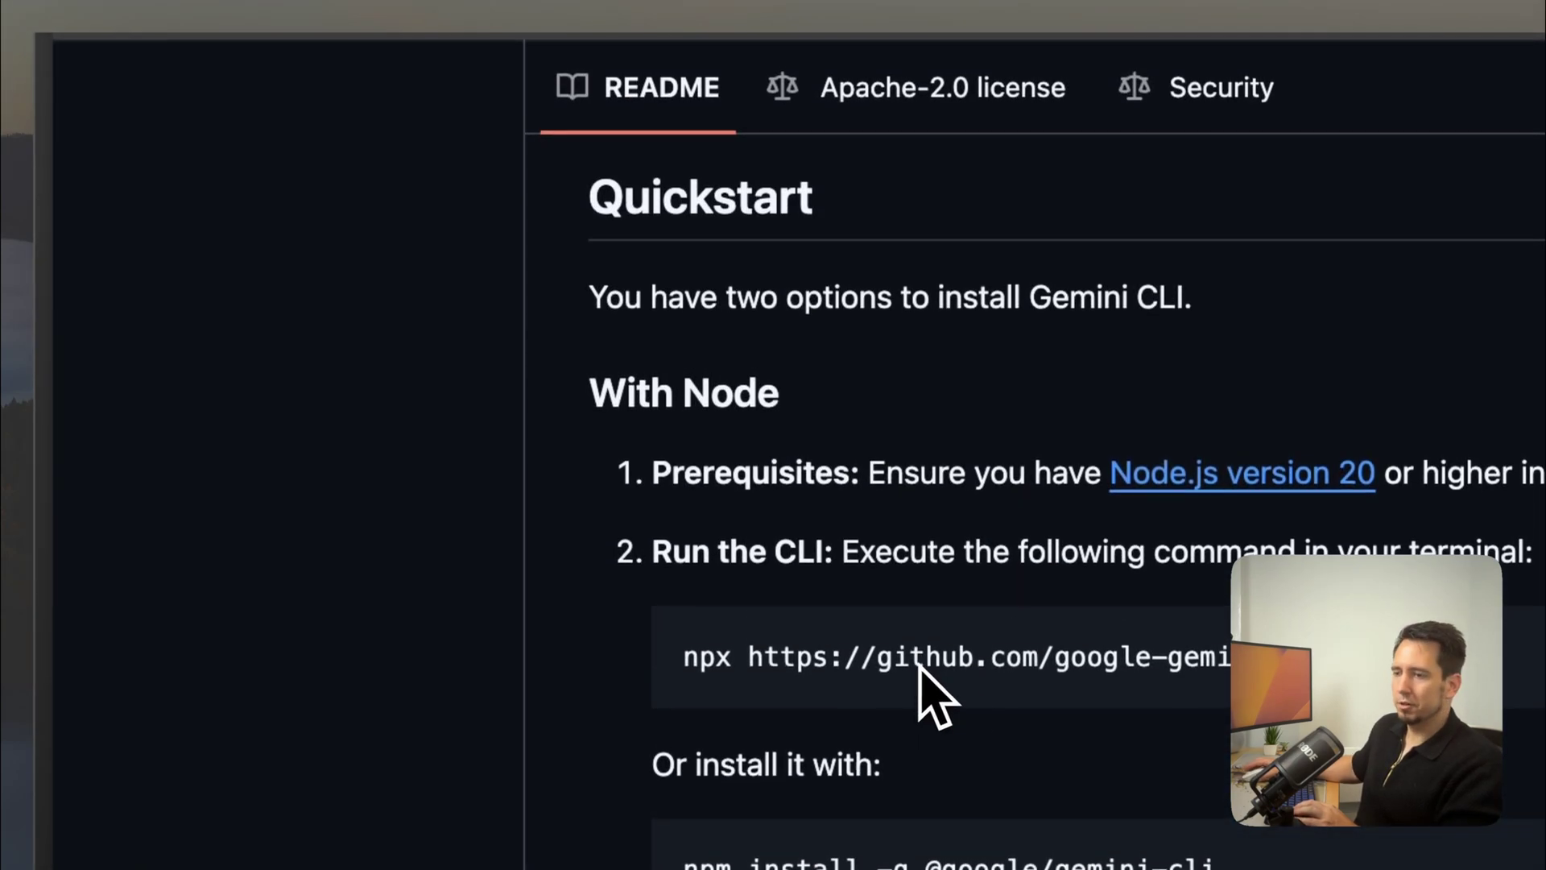
{"action": "scroll", "coordinate": [933, 753], "scroll_direction": "down", "scroll_amount": 3}
{"action": "scroll", "coordinate": [477, 809], "scroll_direction": "down", "scroll_amount": 3}
{"action": "scroll", "coordinate": [567, 314], "scroll_direction": "up", "scroll_amount": 2}
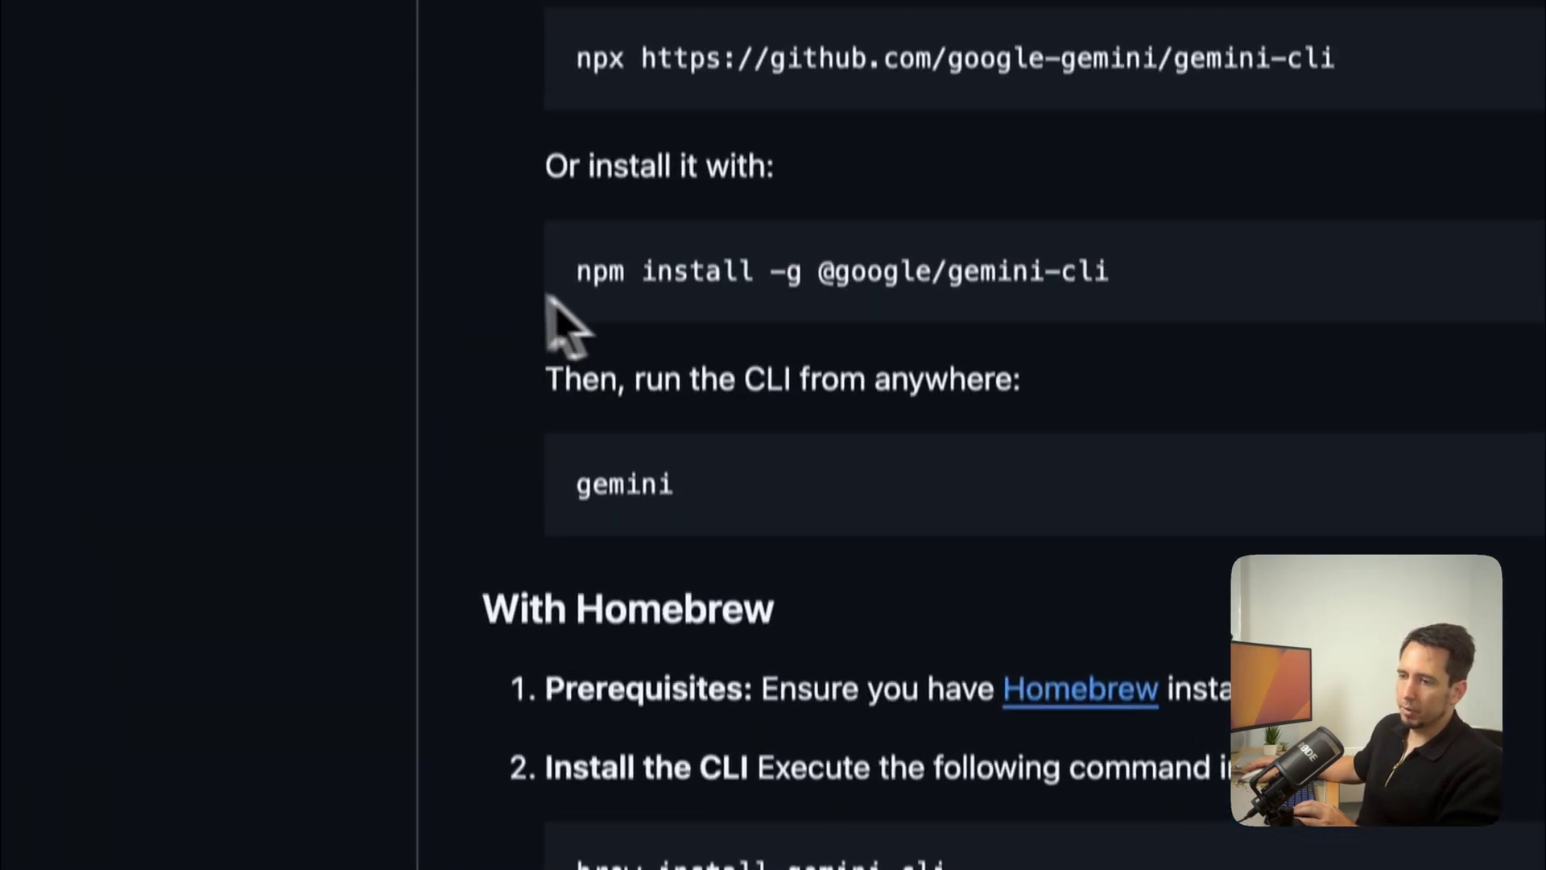
{"action": "scroll", "coordinate": [834, 362], "scroll_direction": "up", "scroll_amount": 1}
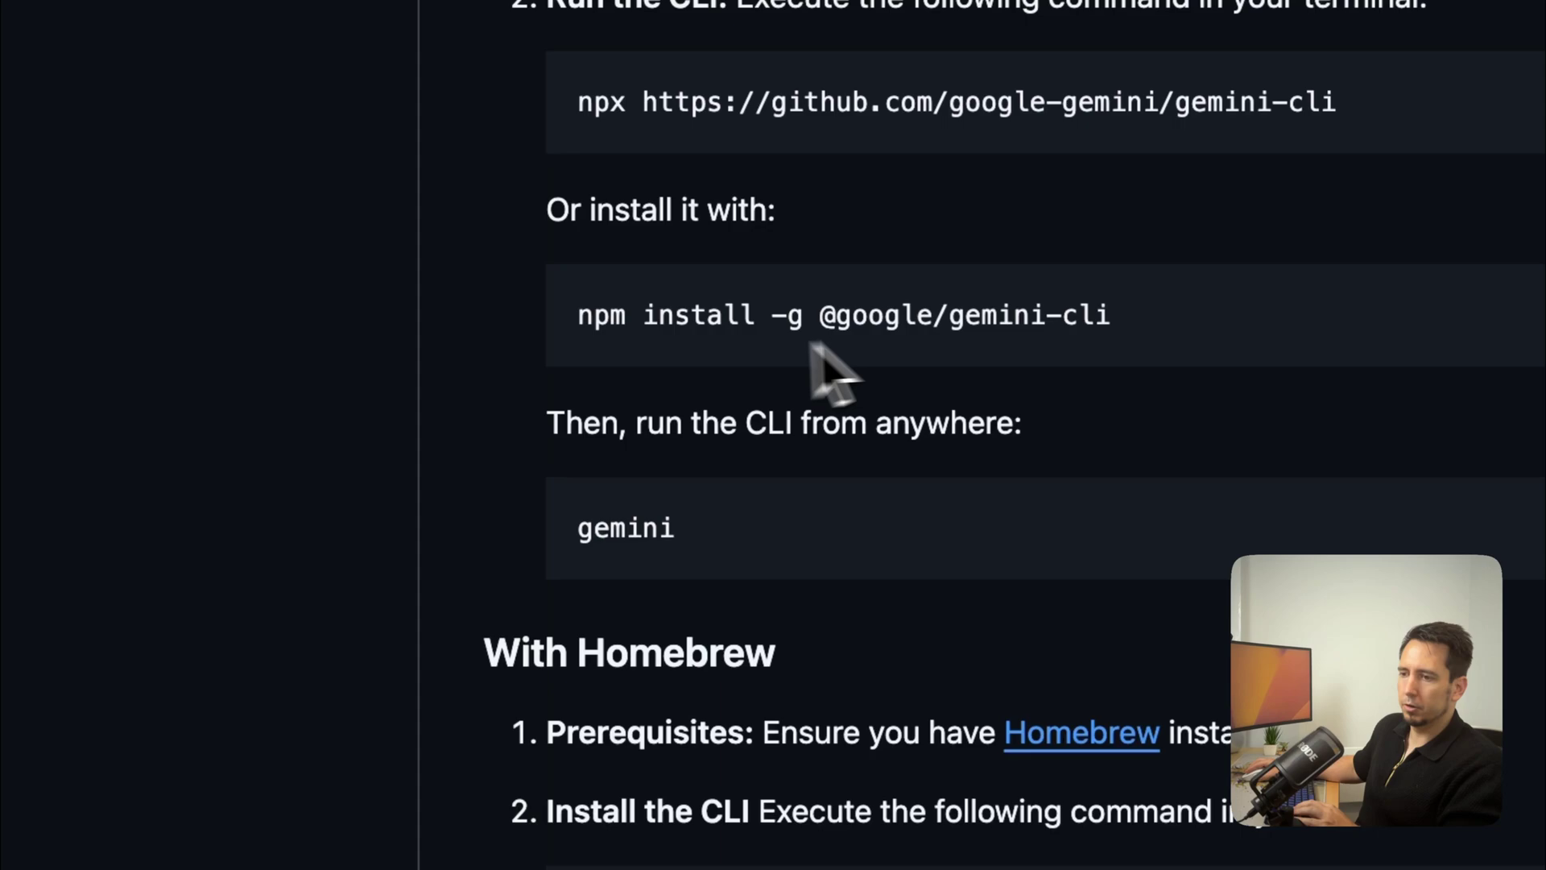
{"action": "scroll", "coordinate": [834, 369], "scroll_direction": "up", "scroll_amount": 3}
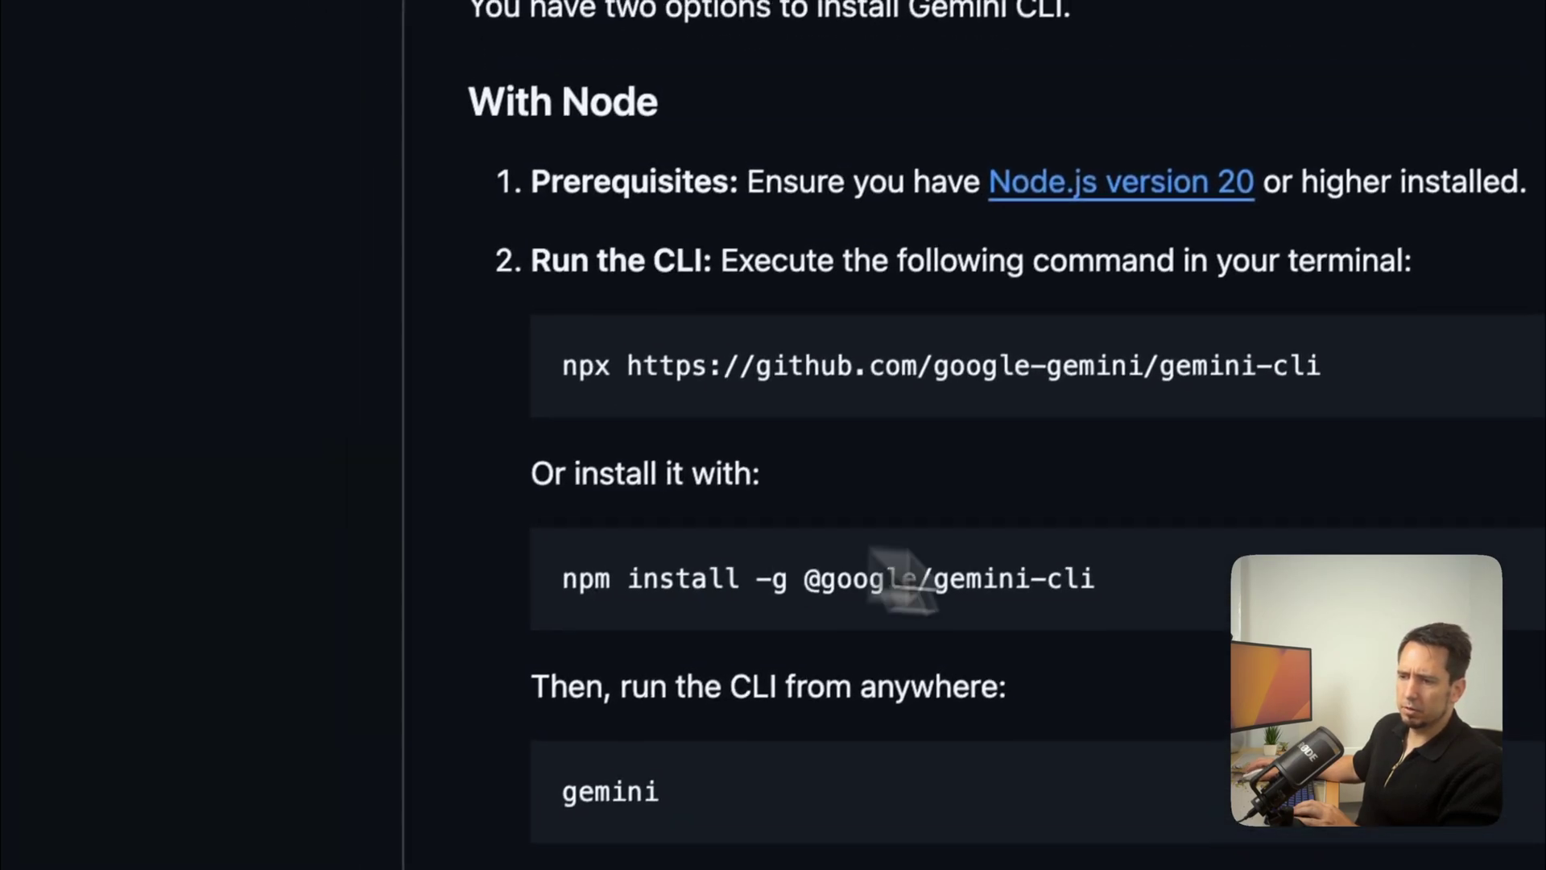
{"action": "scroll", "coordinate": [508, 604], "scroll_direction": "down", "scroll_amount": 4}
{"action": "scroll", "coordinate": [604, 507], "scroll_direction": "down", "scroll_amount": 2}
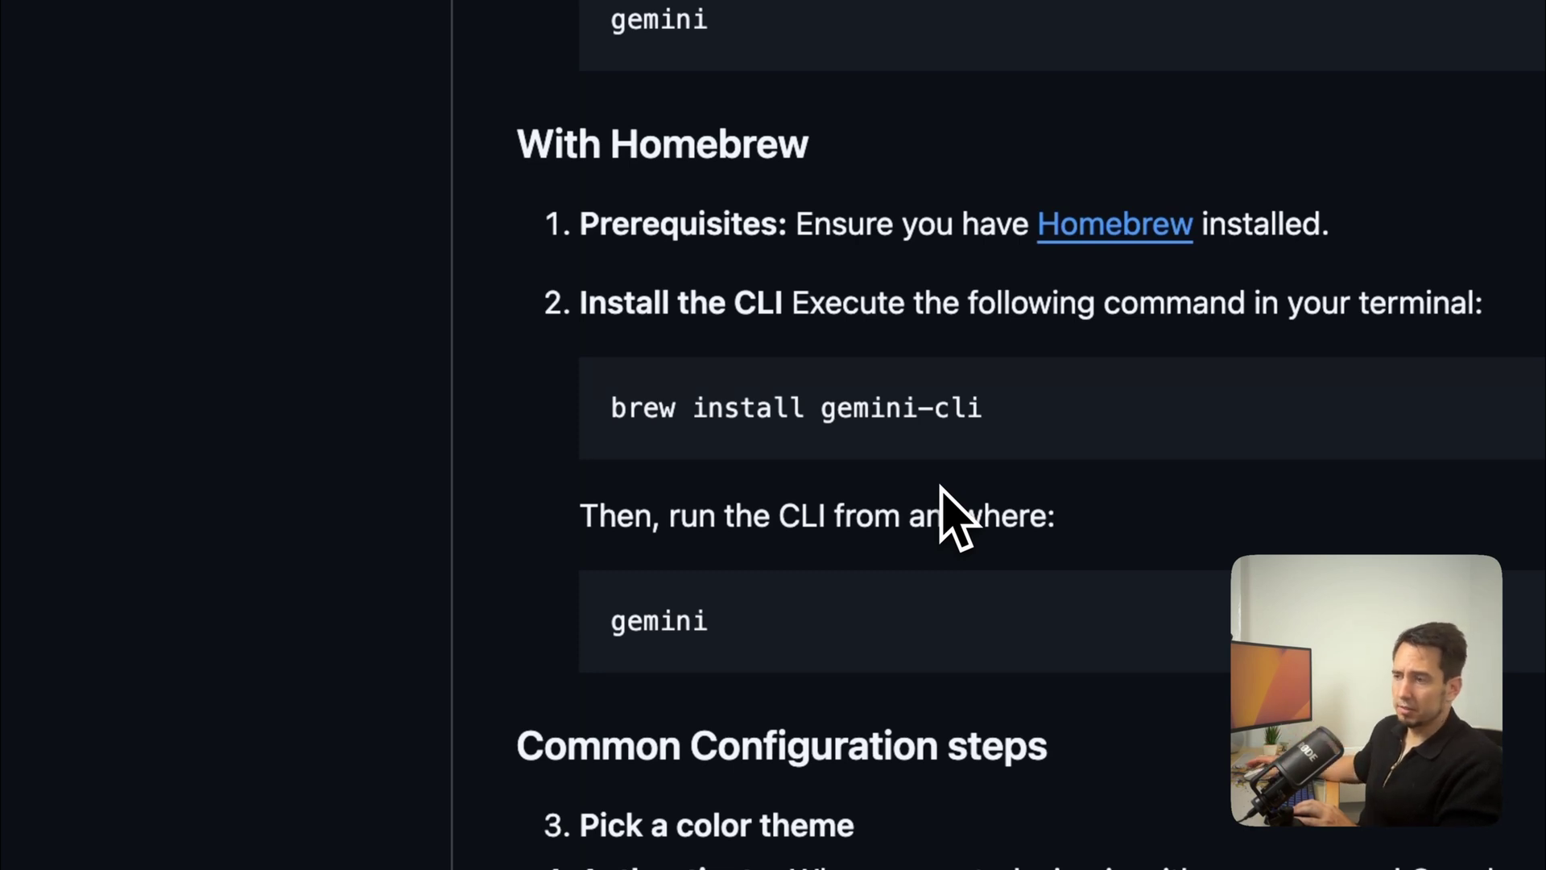
{"action": "scroll", "coordinate": [943, 490], "scroll_direction": "up", "scroll_amount": 15}
{"action": "scroll", "coordinate": [604, 230], "scroll_direction": "up", "scroll_amount": 15}
{"action": "scroll", "coordinate": [604, 230], "scroll_direction": "up", "scroll_amount": 10}
{"action": "scroll", "coordinate": [723, 193], "scroll_direction": "up", "scroll_amount": 3}
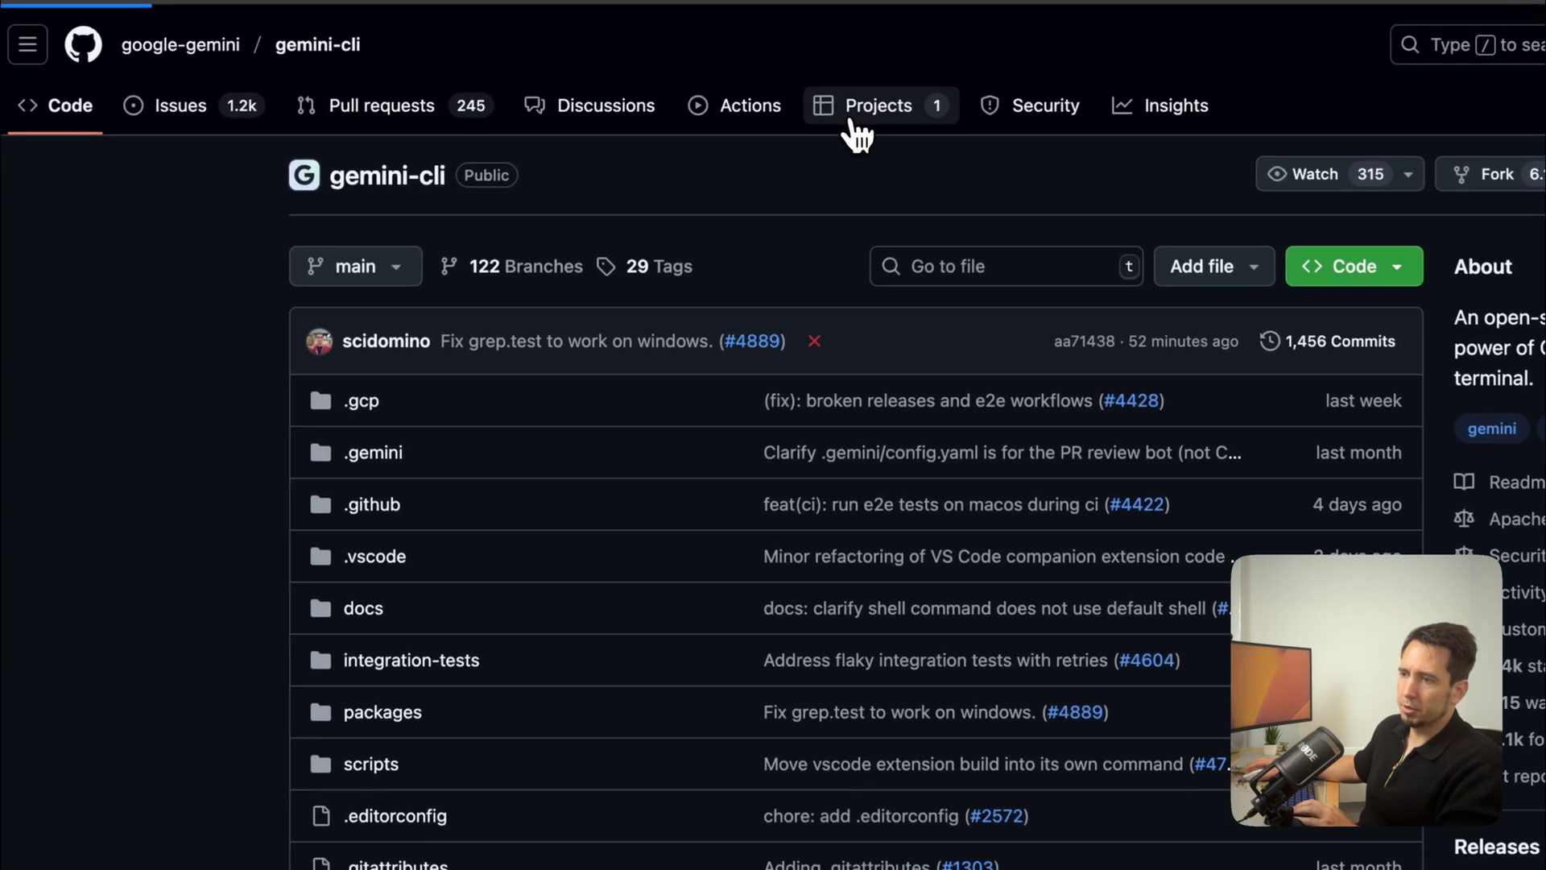
Browse the Gemini CLI Public Roadmap board in the repository's Projects.
{"action": "left_click", "coordinate": [877, 104]}
{"action": "left_click", "coordinate": [934, 610]}
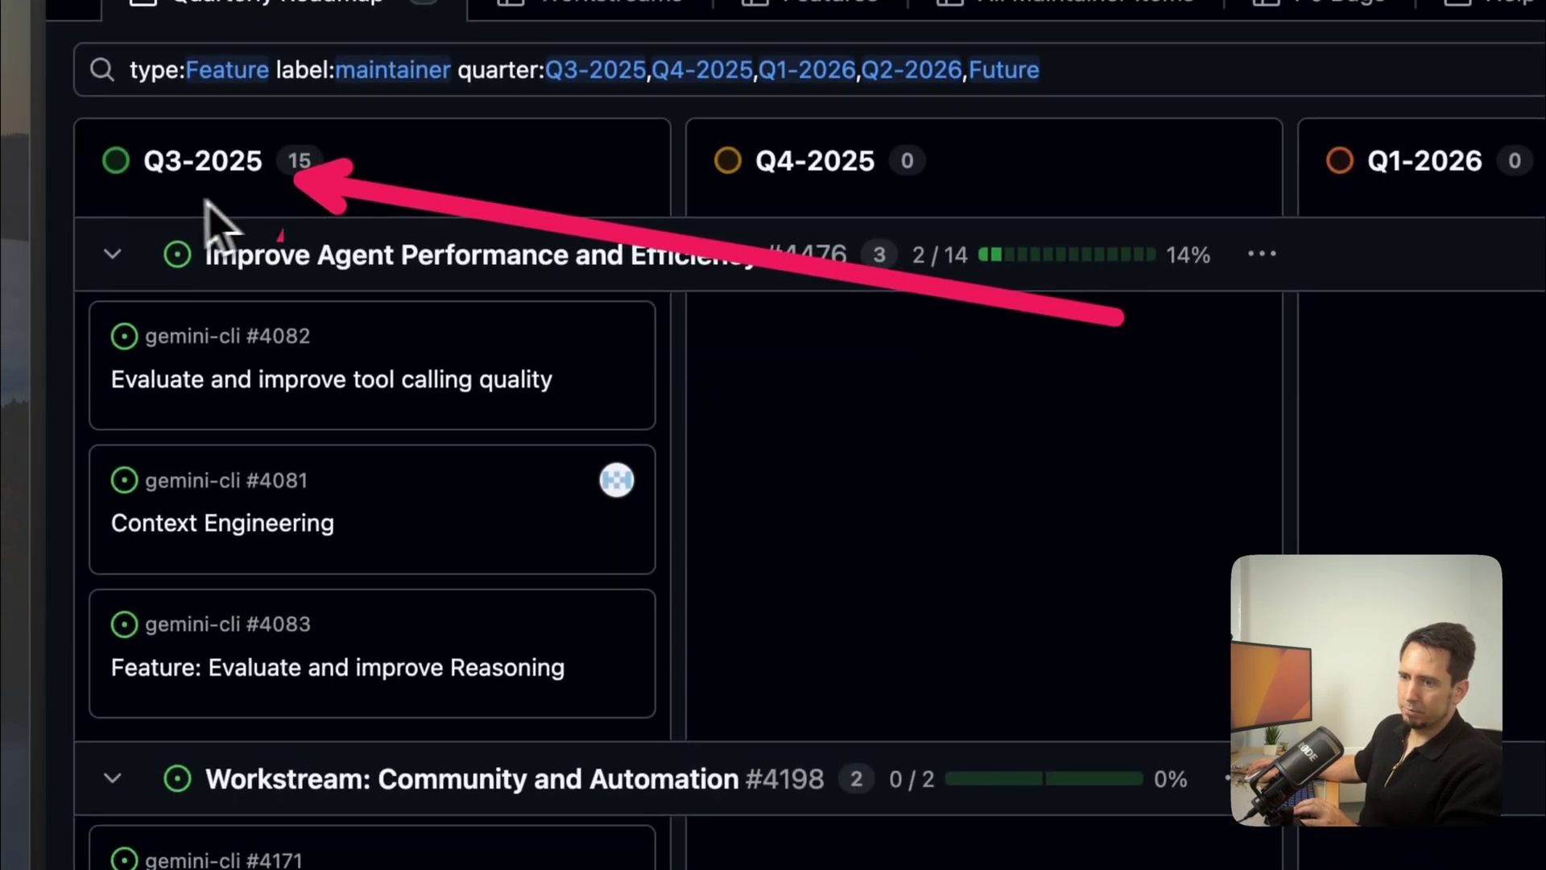
{"action": "scroll", "coordinate": [924, 357], "scroll_direction": "down", "scroll_amount": 3}
{"action": "scroll", "coordinate": [925, 357], "scroll_direction": "down", "scroll_amount": 3}
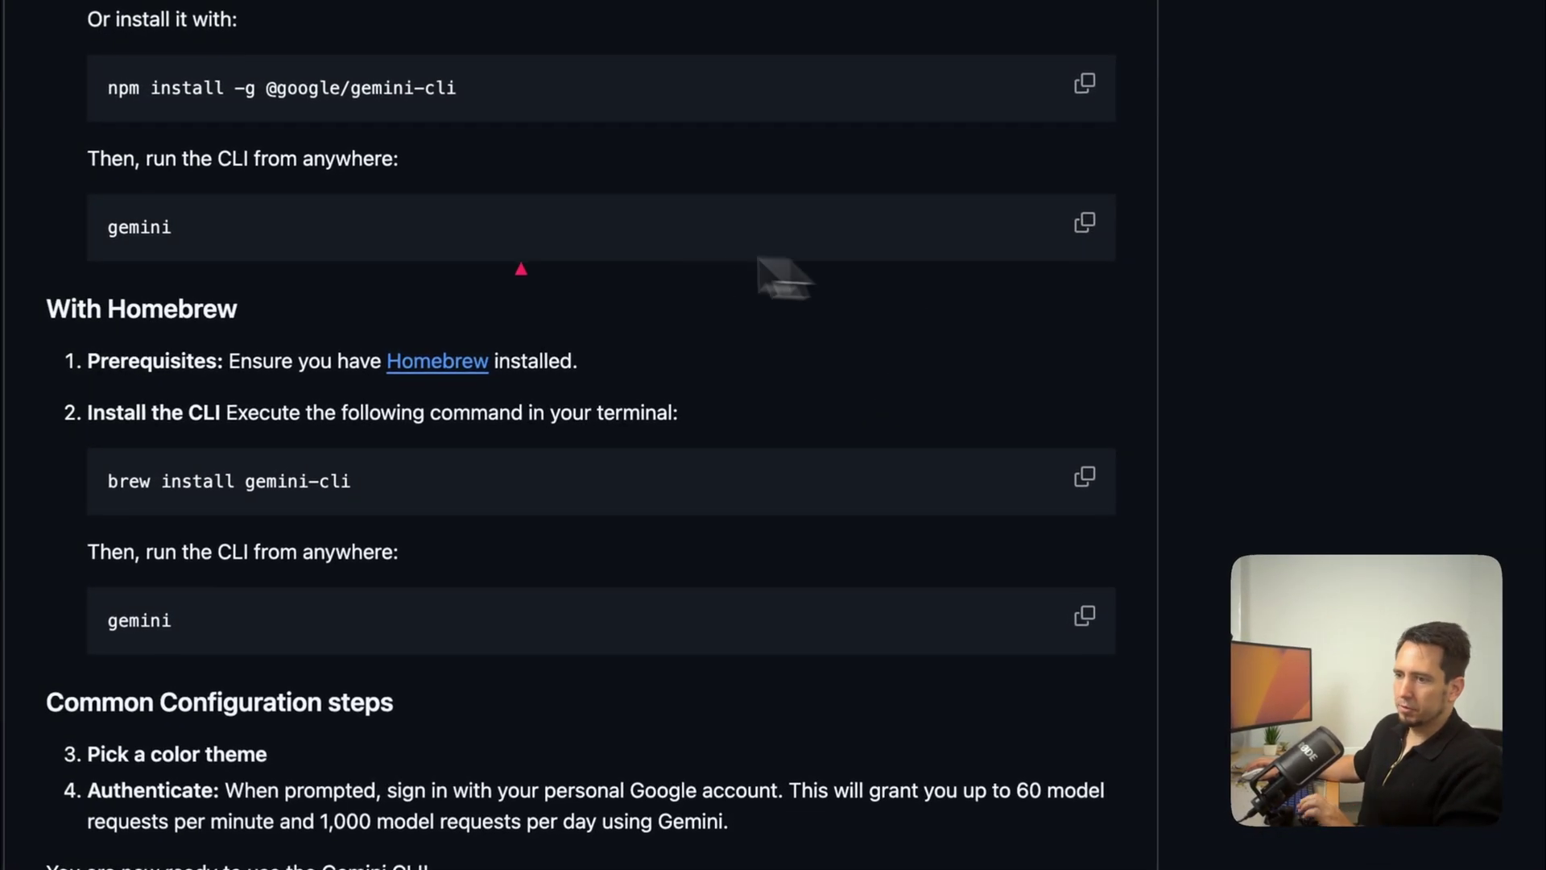
{"action": "scroll", "coordinate": [833, 398], "scroll_direction": "up", "scroll_amount": 2}
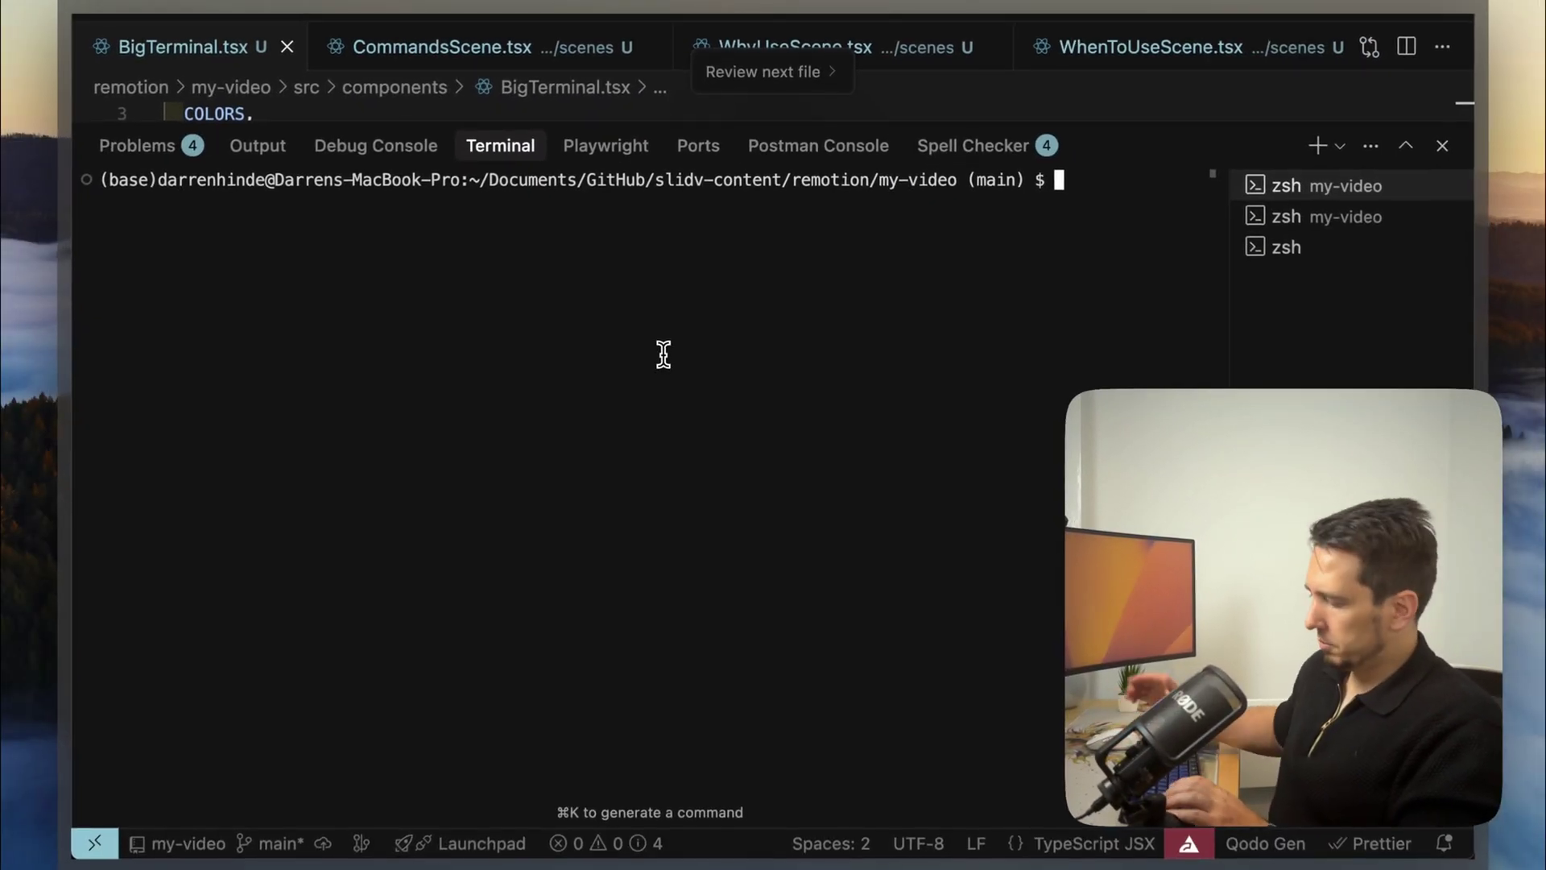
{"action": "type", "text": "npm install -g @google/gemini-cli"}
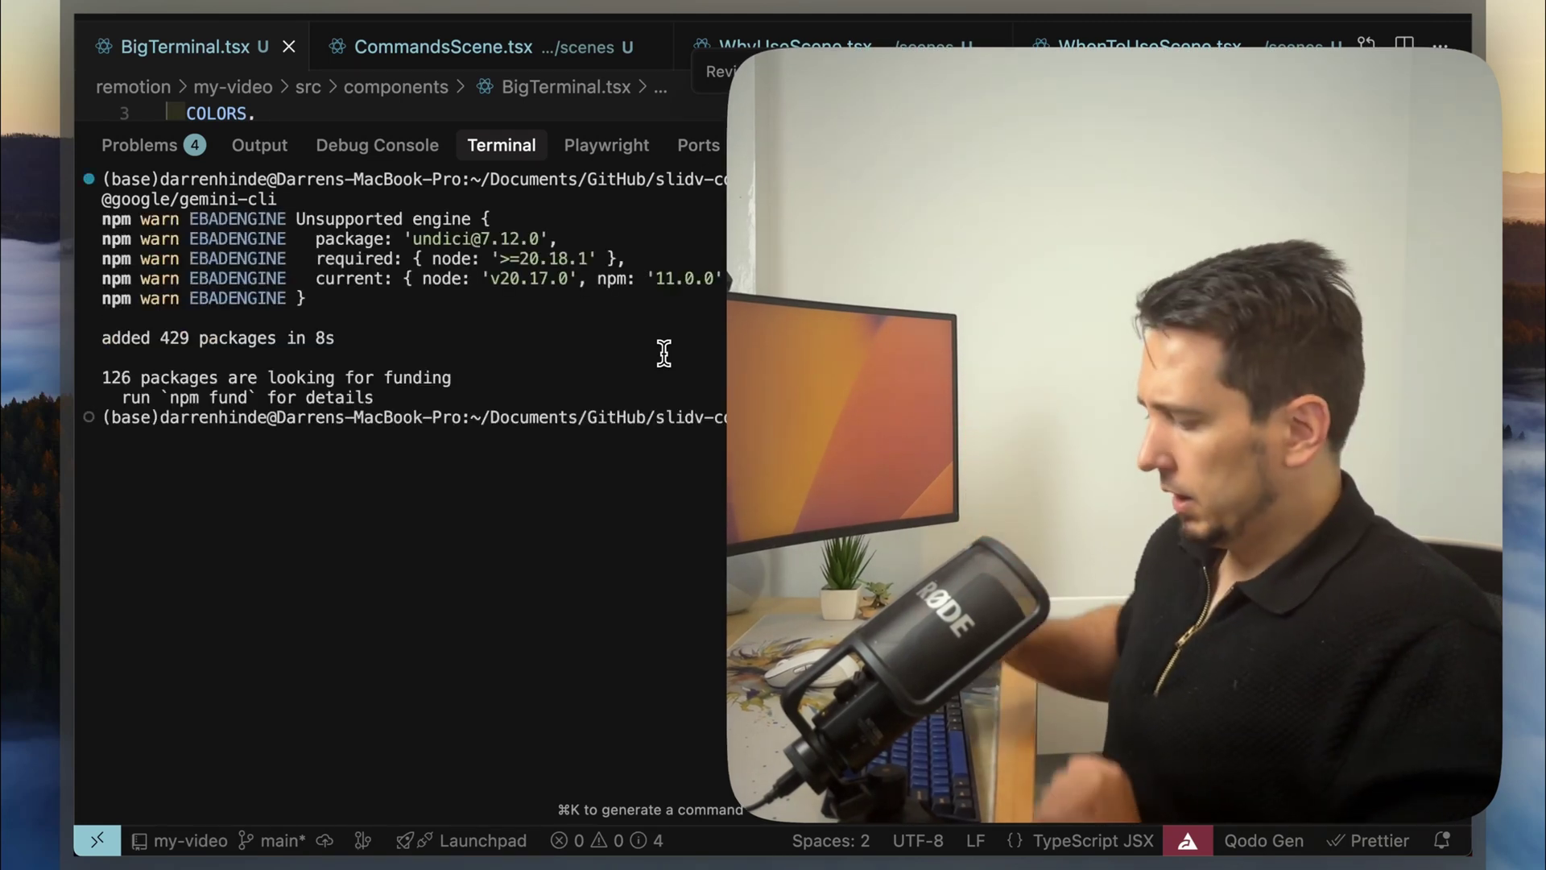
{"action": "key", "text": "super+k"}
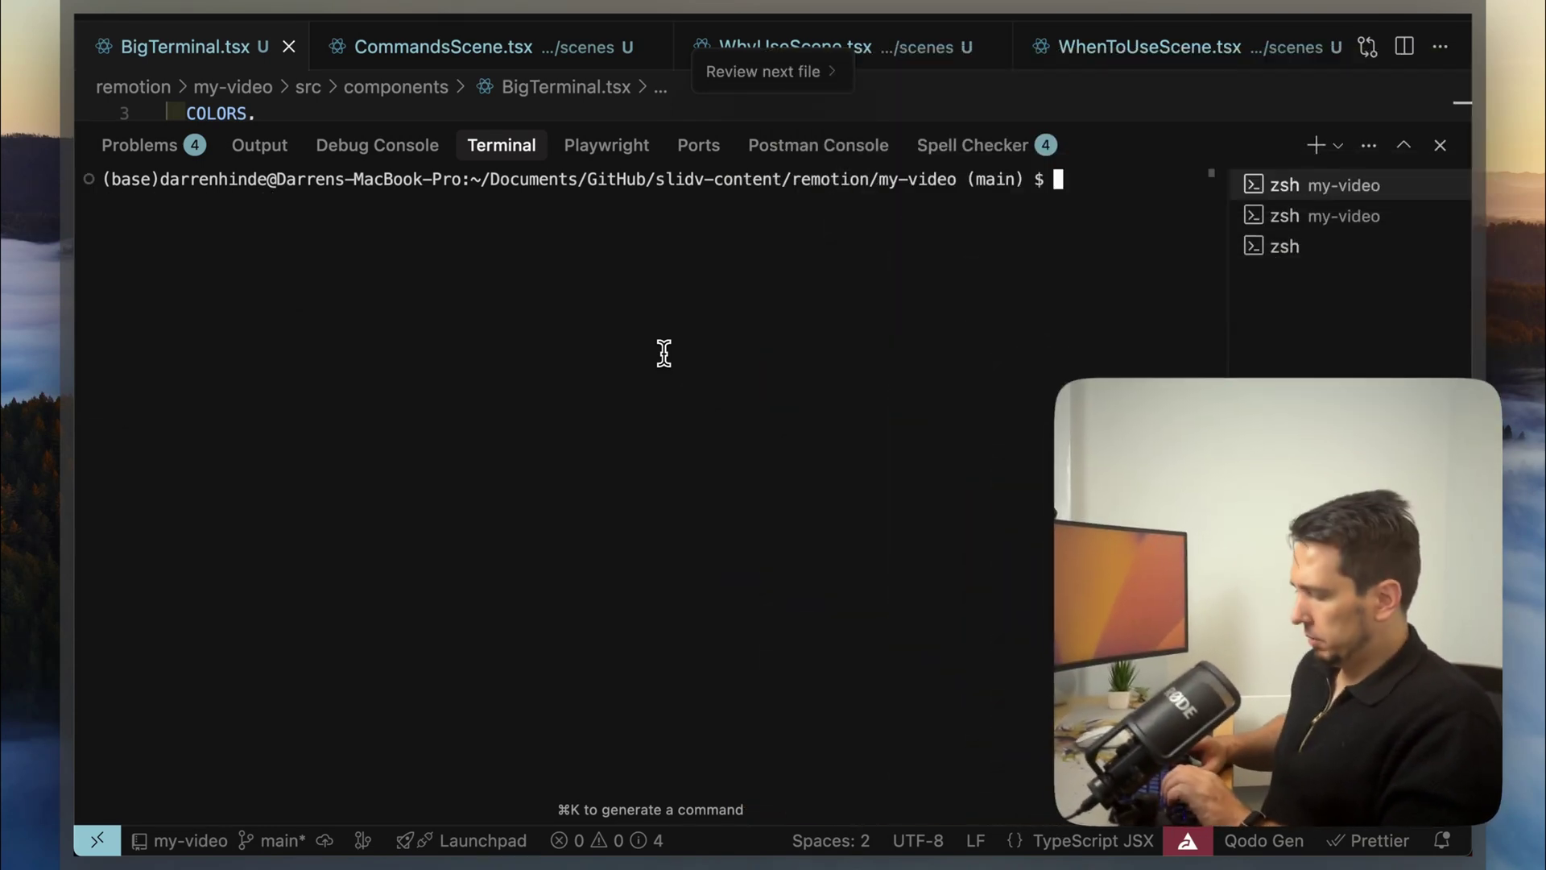
{"action": "type", "text": "gem"}
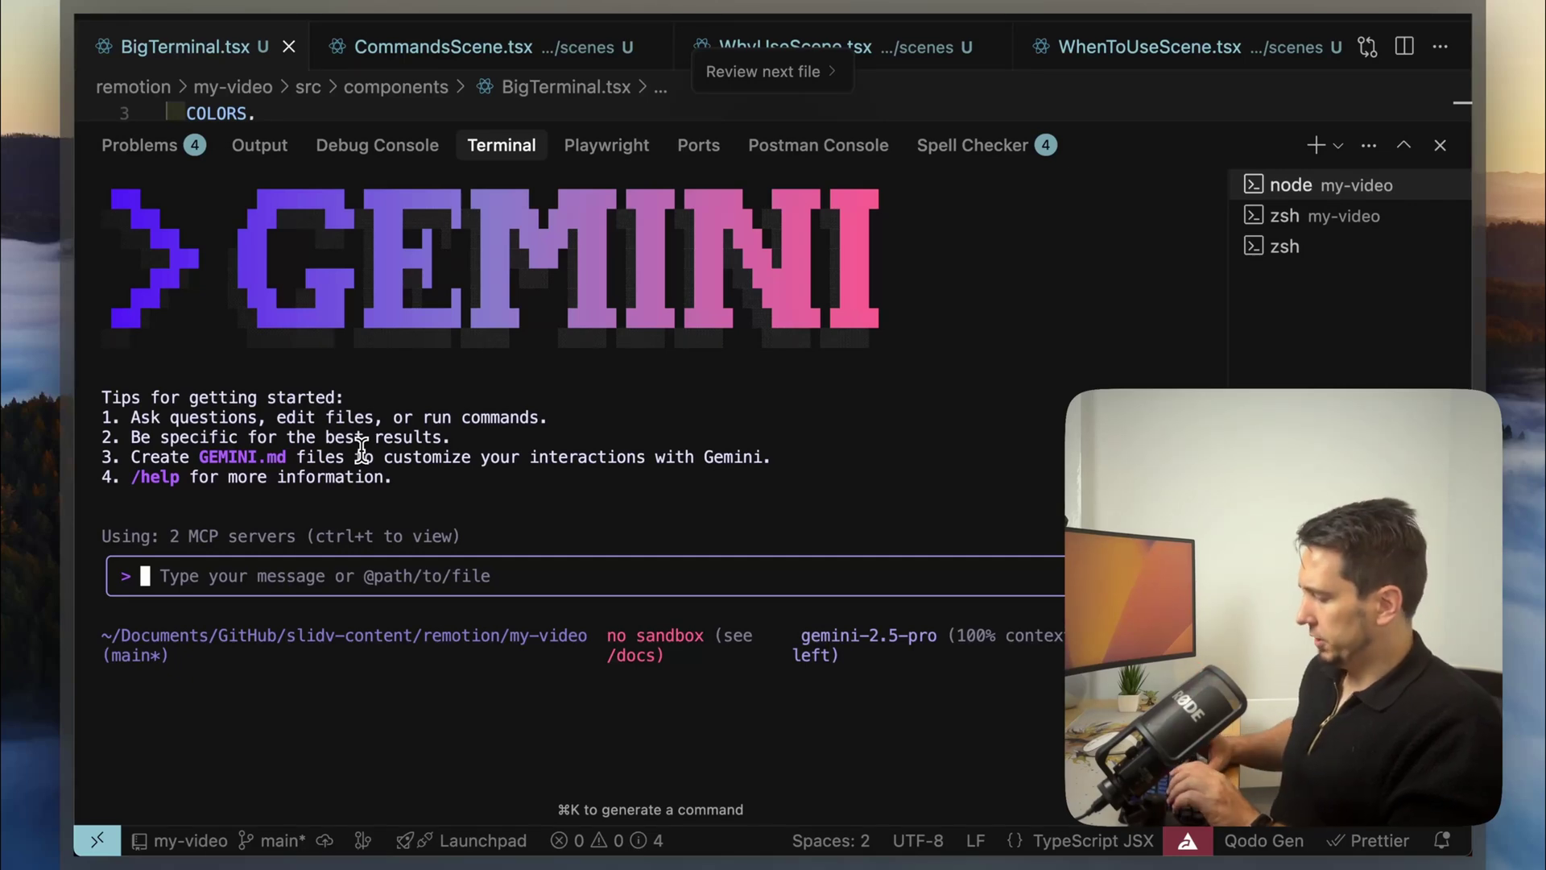
{"action": "type", "text": "/auth"}
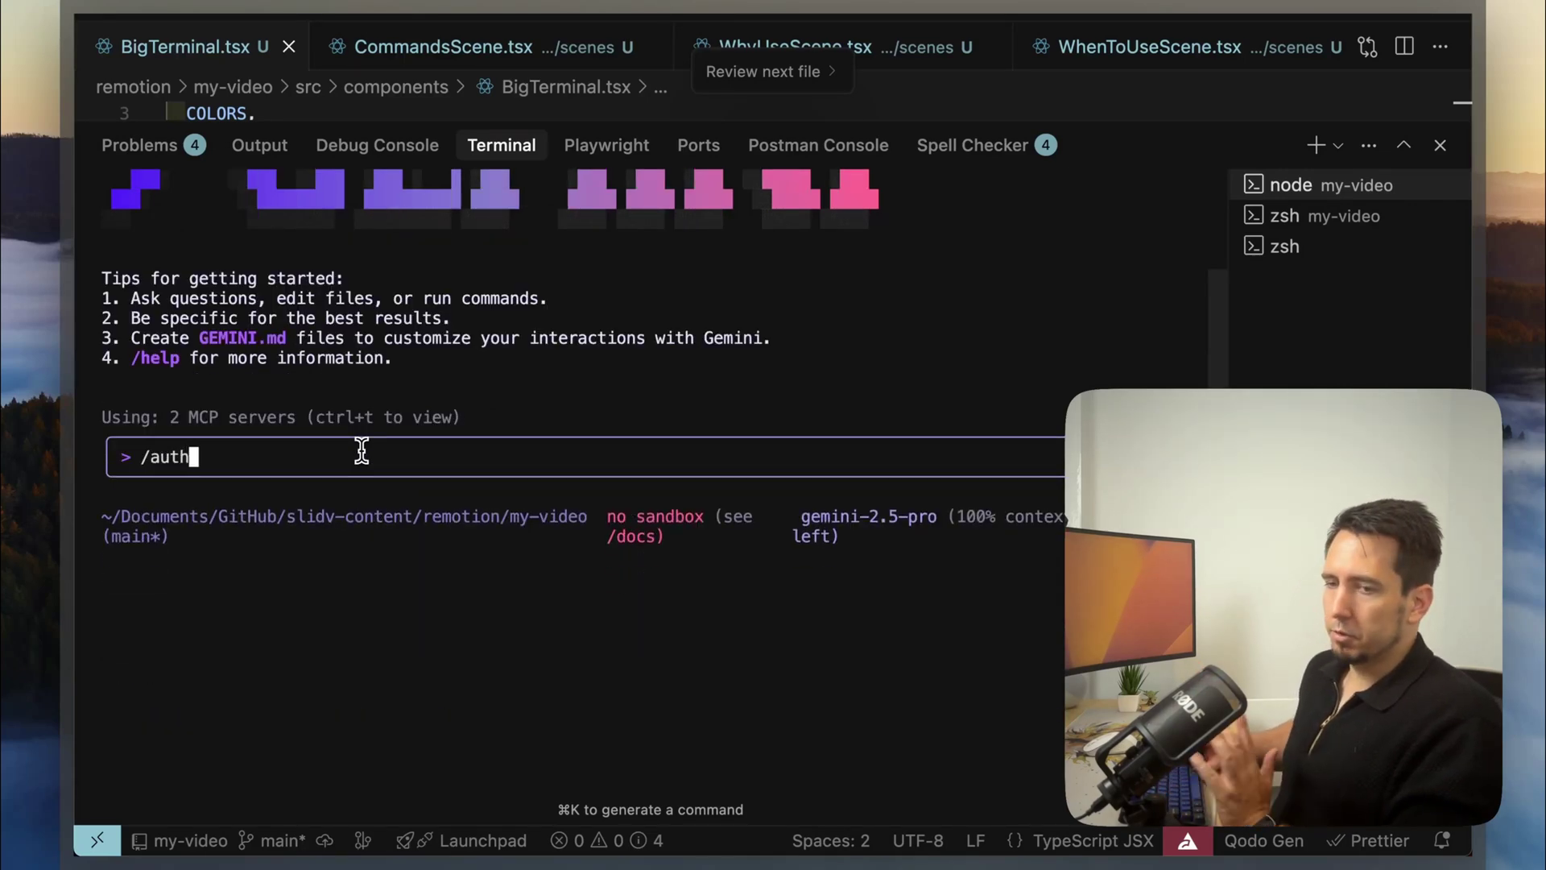
Run /auth and choose '1. Login with Google' as the sign-in method.
{"action": "key", "text": "Return"}
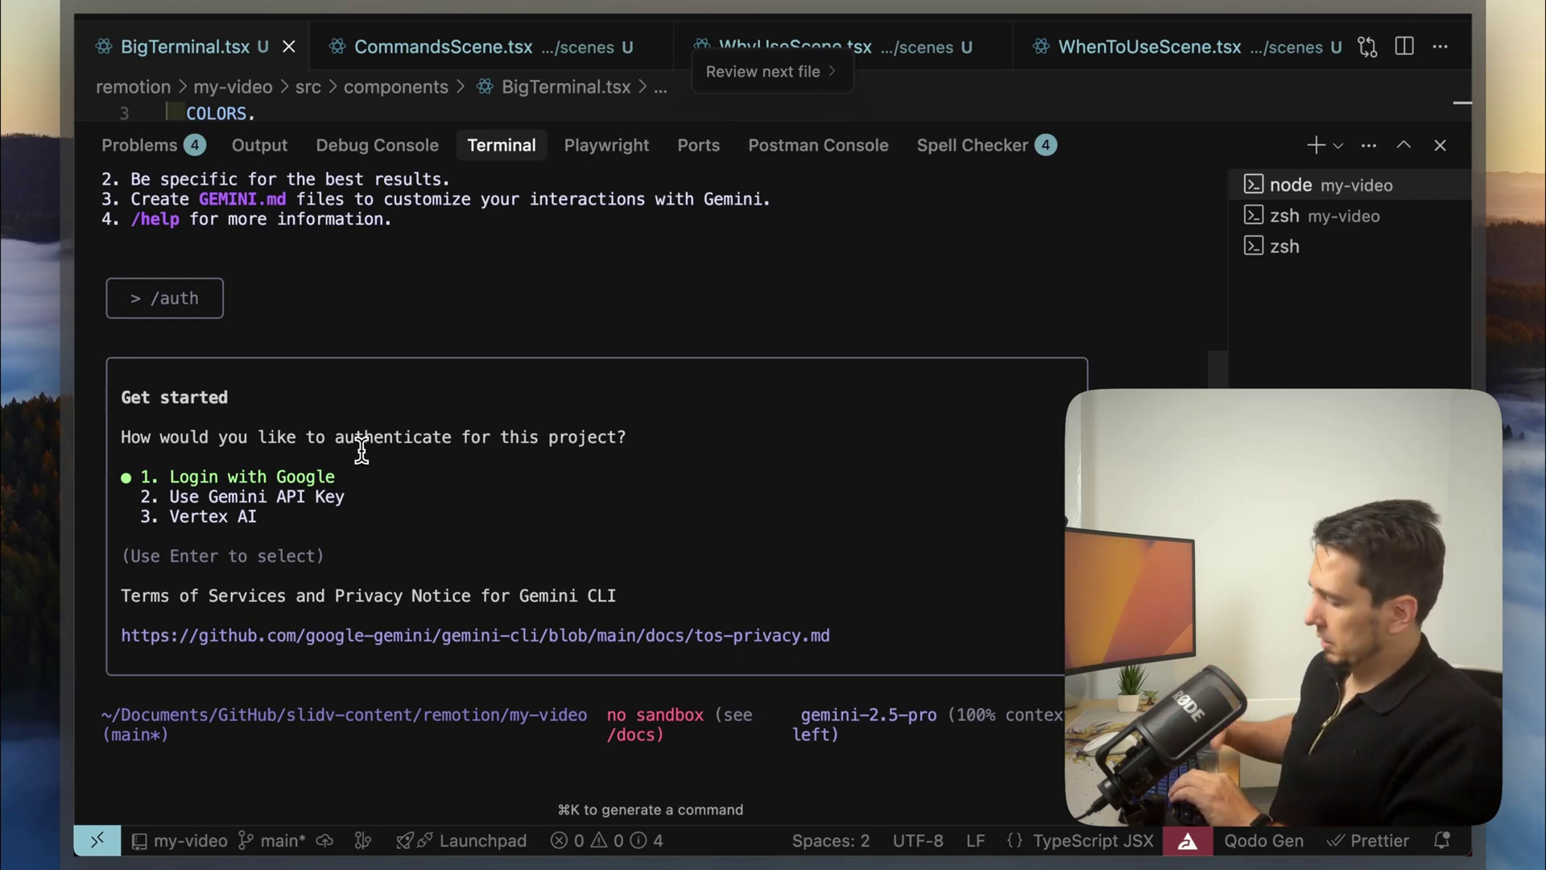
{"action": "key", "text": "Return"}
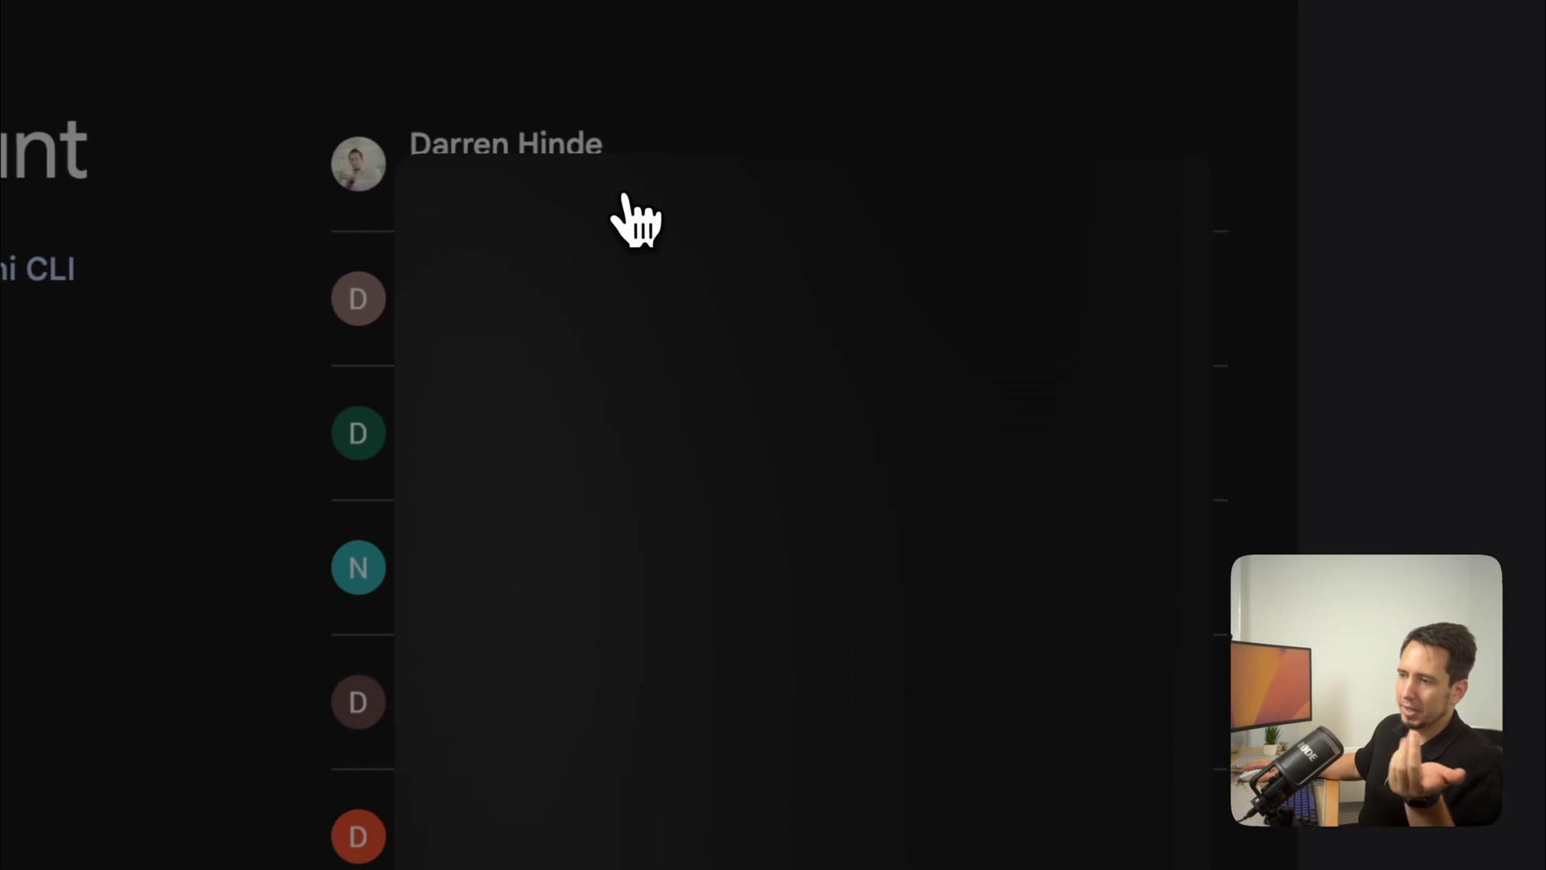
Pick the Google account and approve Gemini CLI's access on the consent page.
{"action": "left_click", "coordinate": [505, 144]}
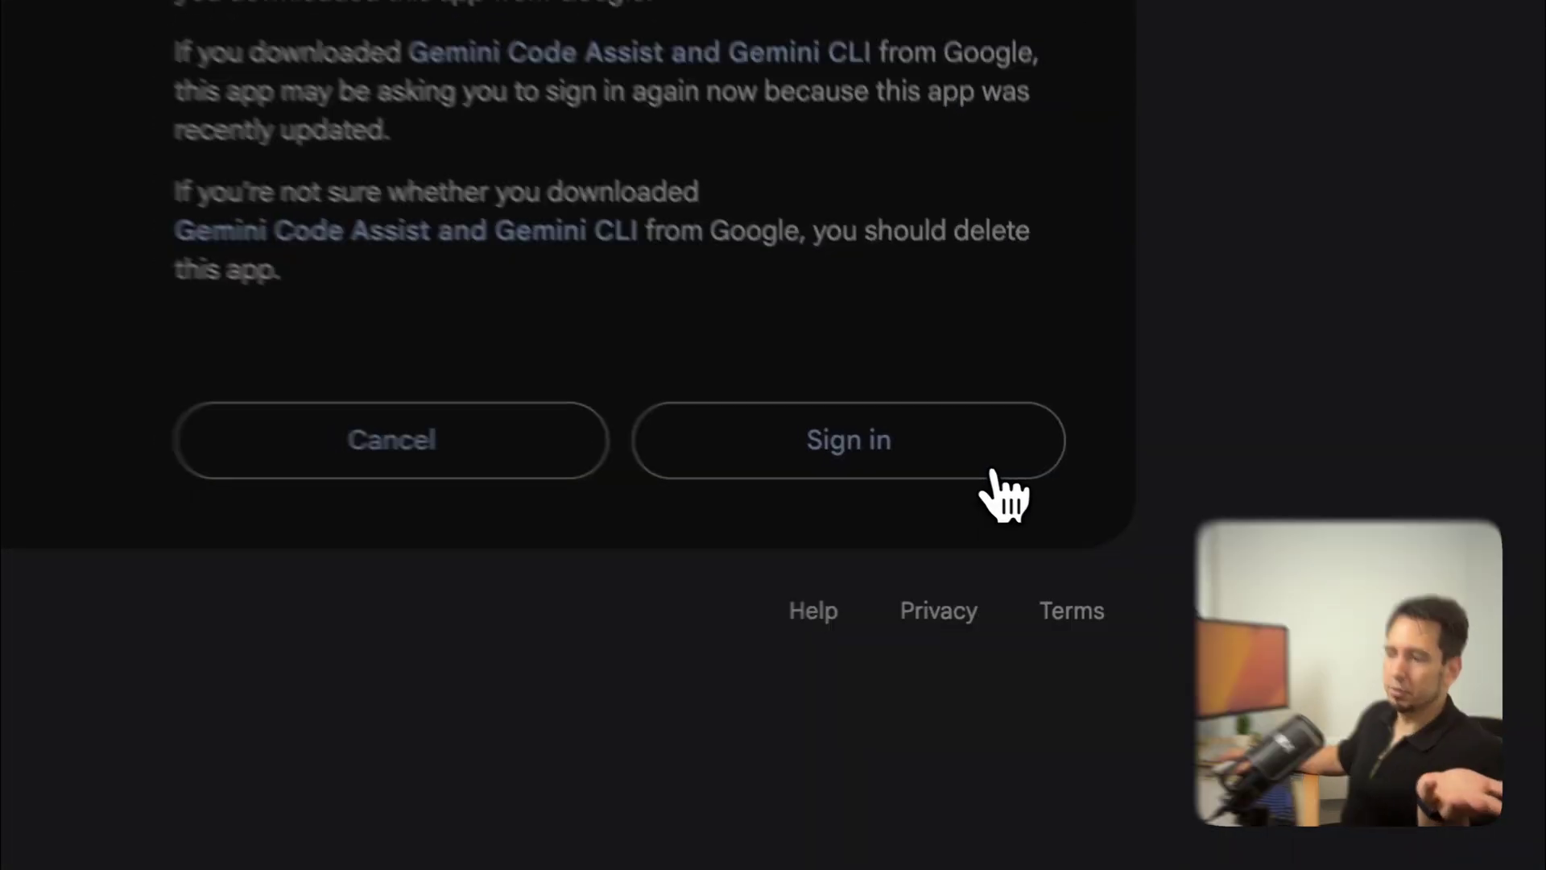
{"action": "left_click", "coordinate": [996, 453]}
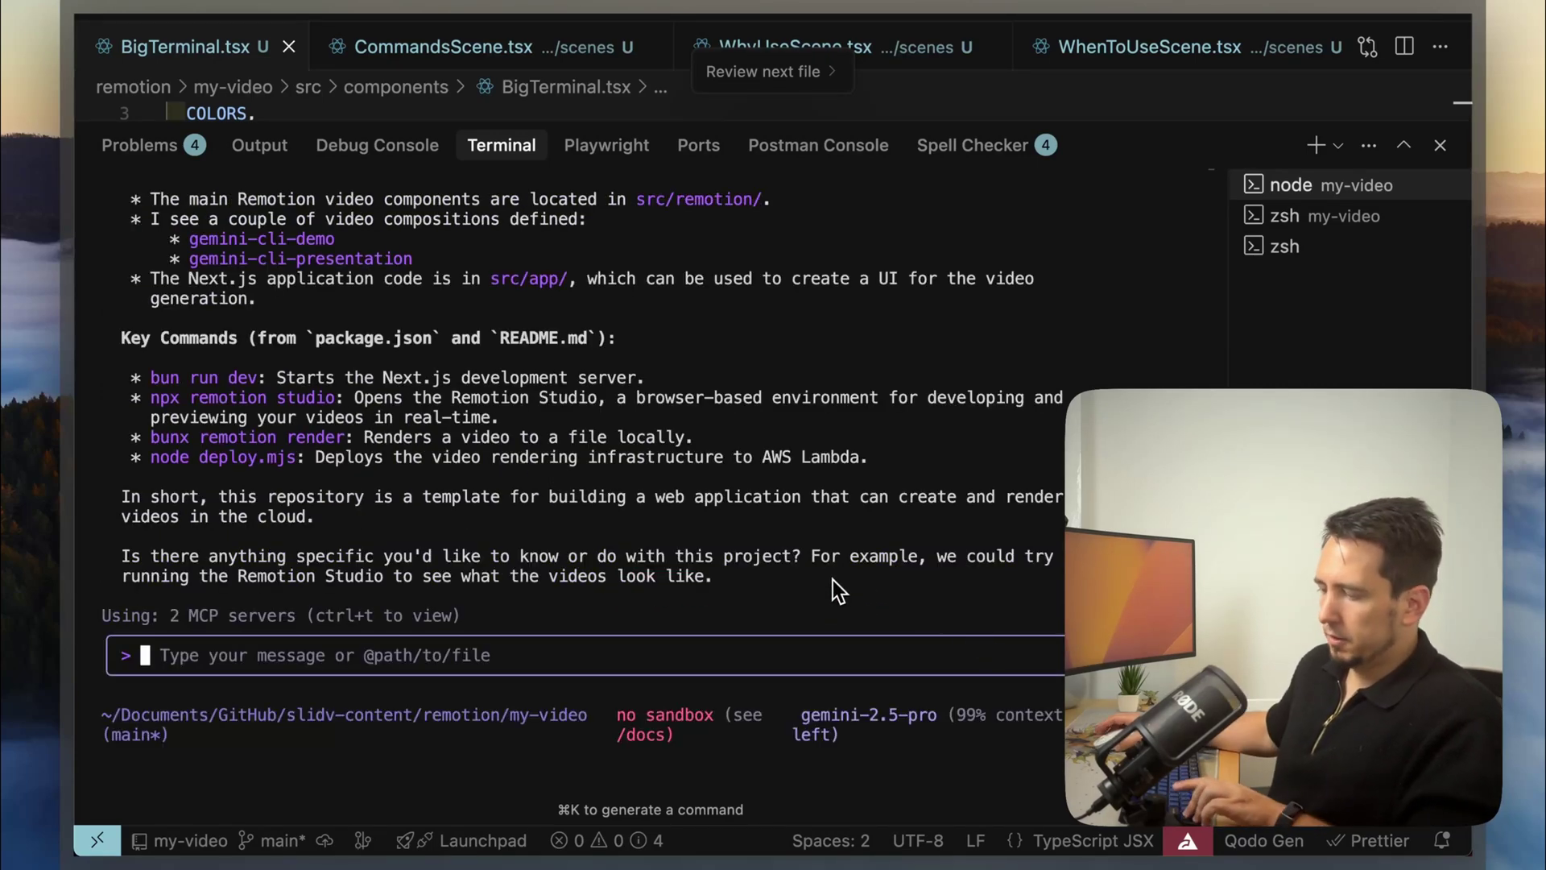
{"action": "scroll", "coordinate": [832, 581], "scroll_direction": "up", "scroll_amount": 10}
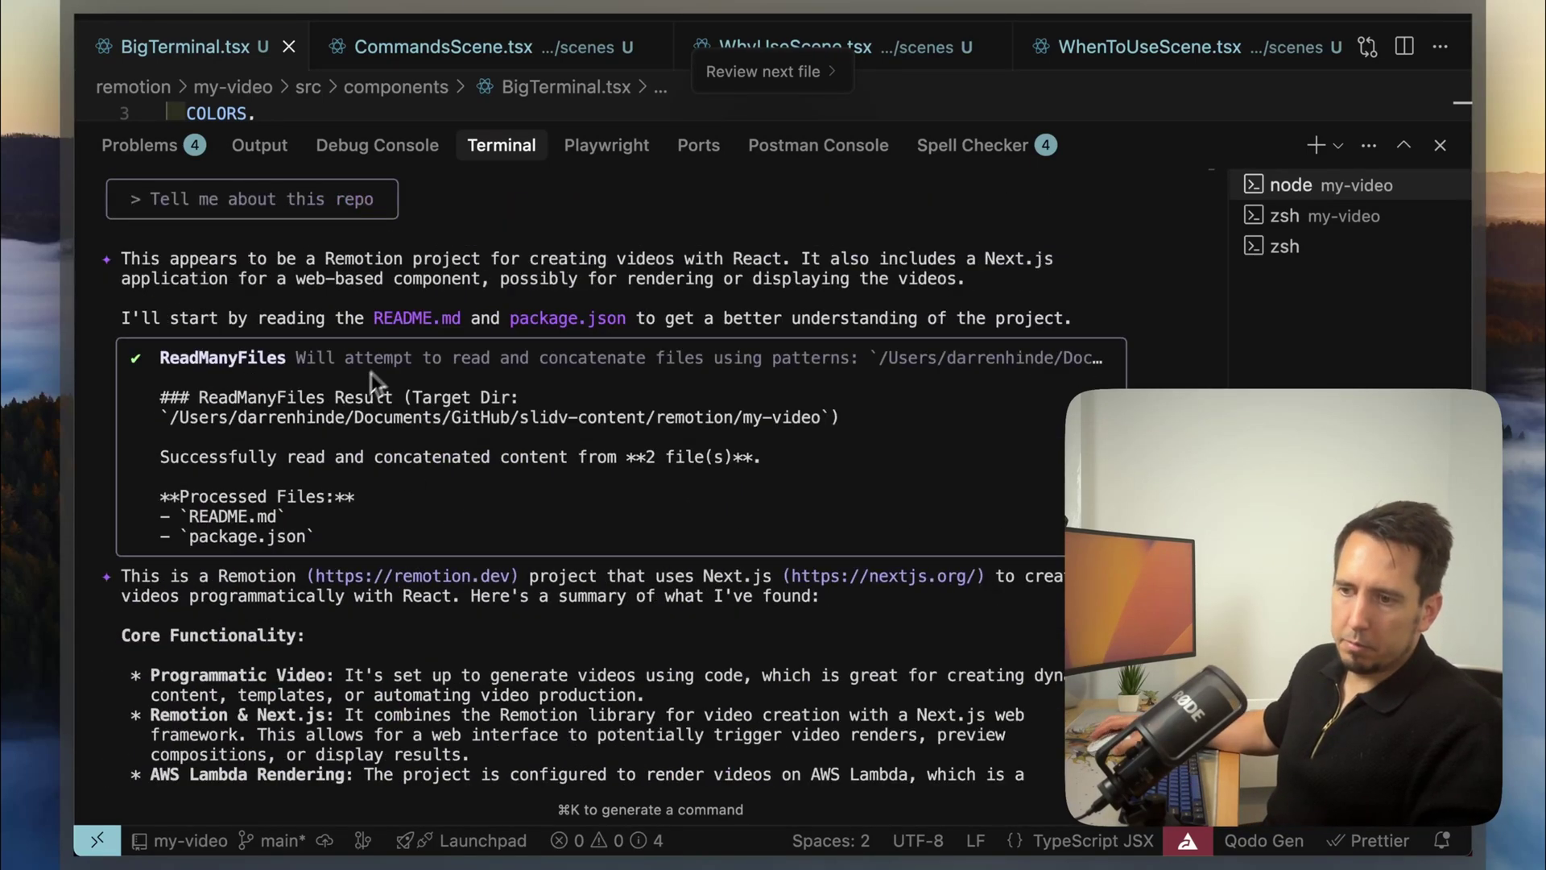
{"action": "scroll", "coordinate": [376, 381], "scroll_direction": "up", "scroll_amount": 2}
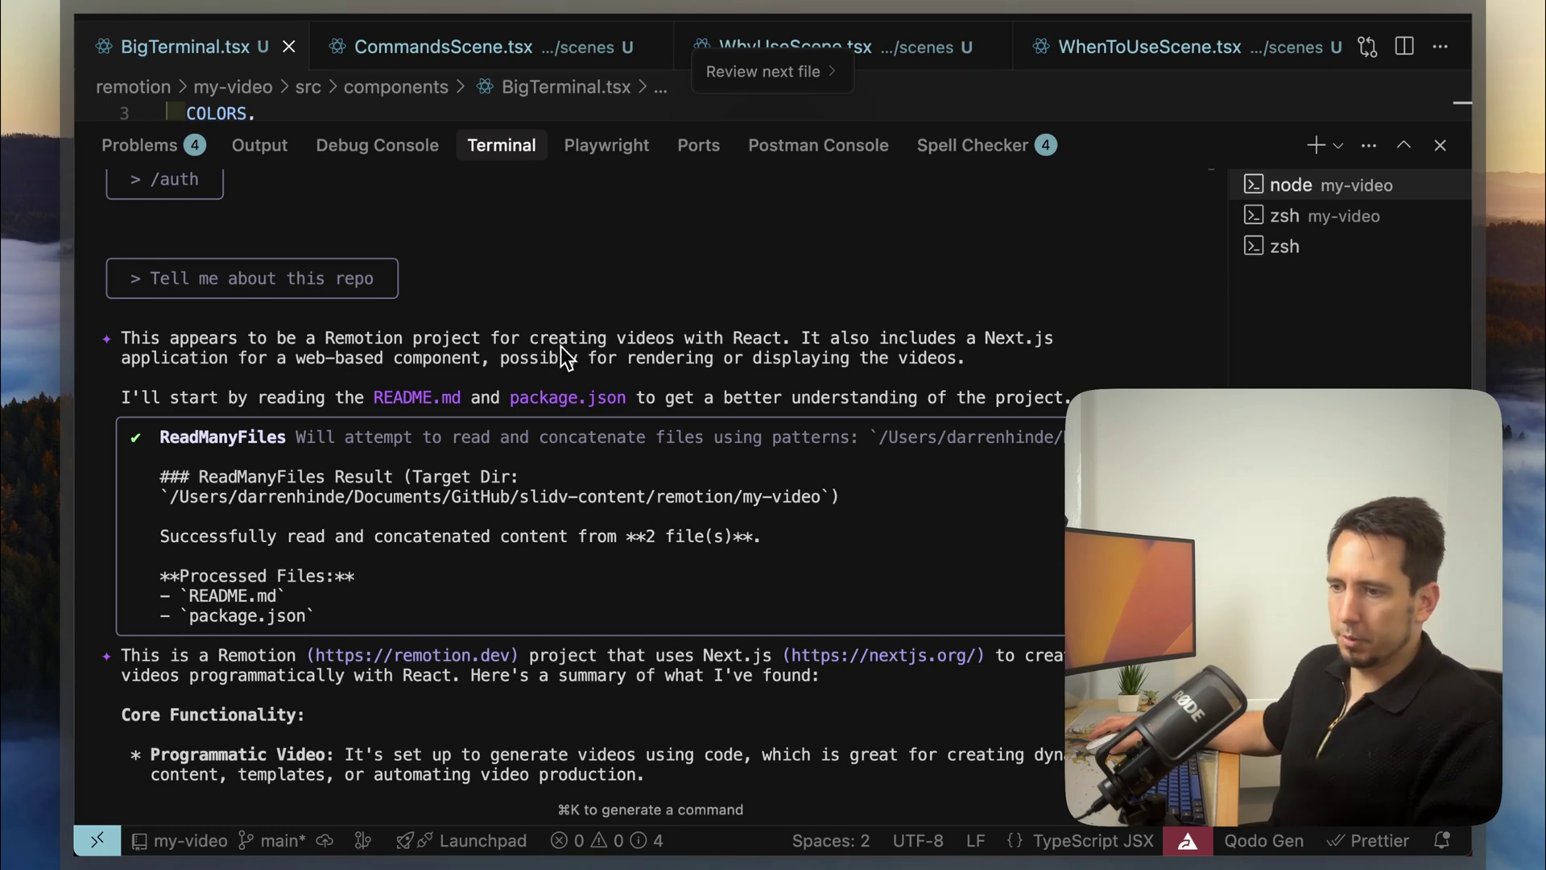
{"action": "scroll", "coordinate": [465, 390], "scroll_direction": "down", "scroll_amount": 15}
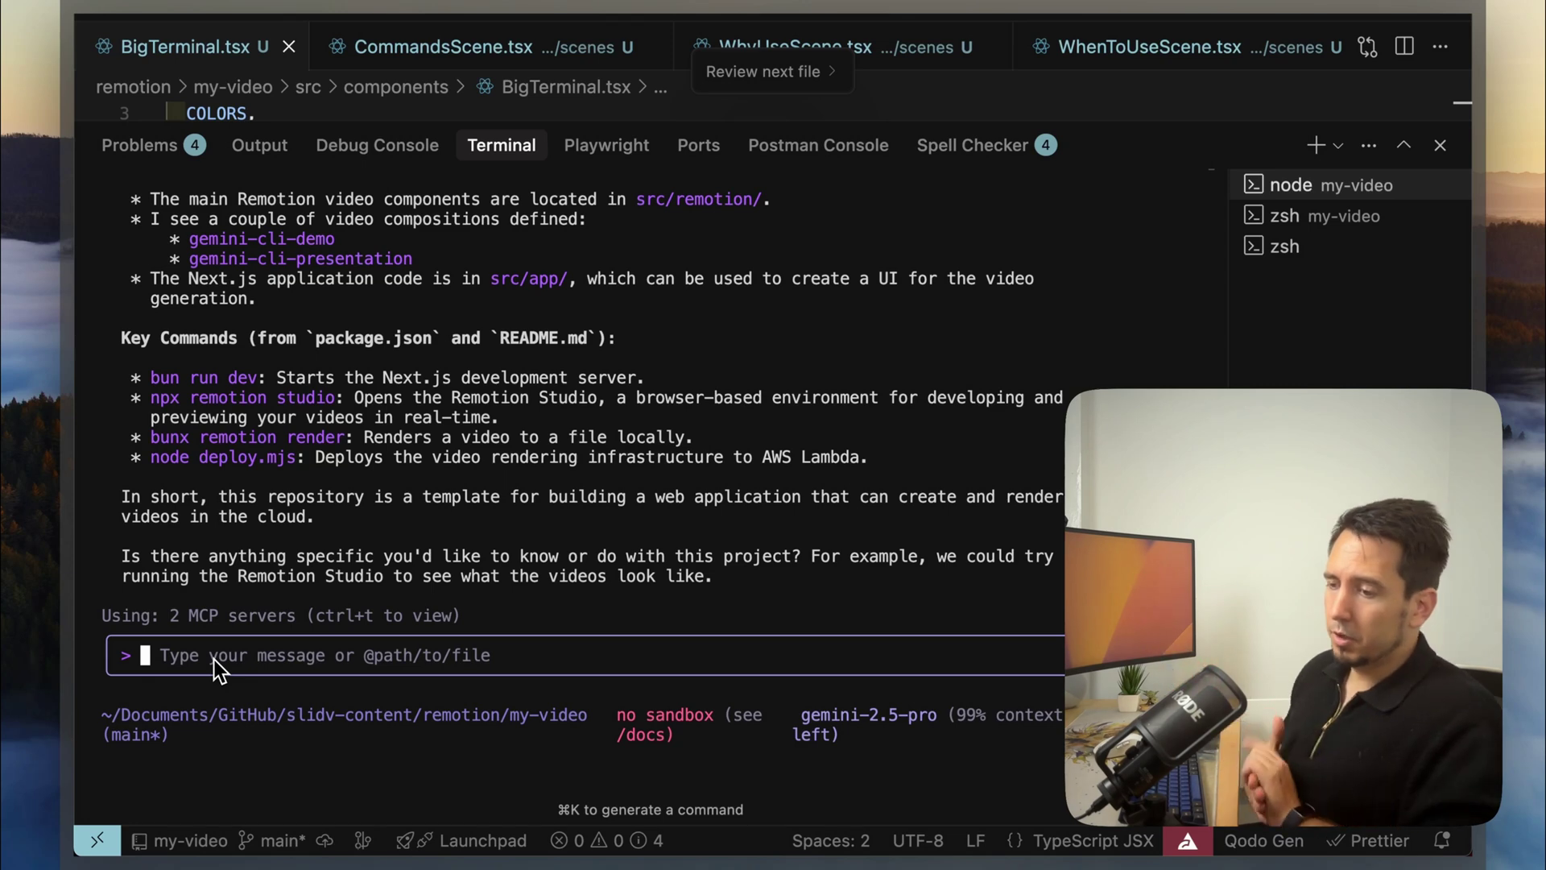
{"action": "type", "text": "/c"}
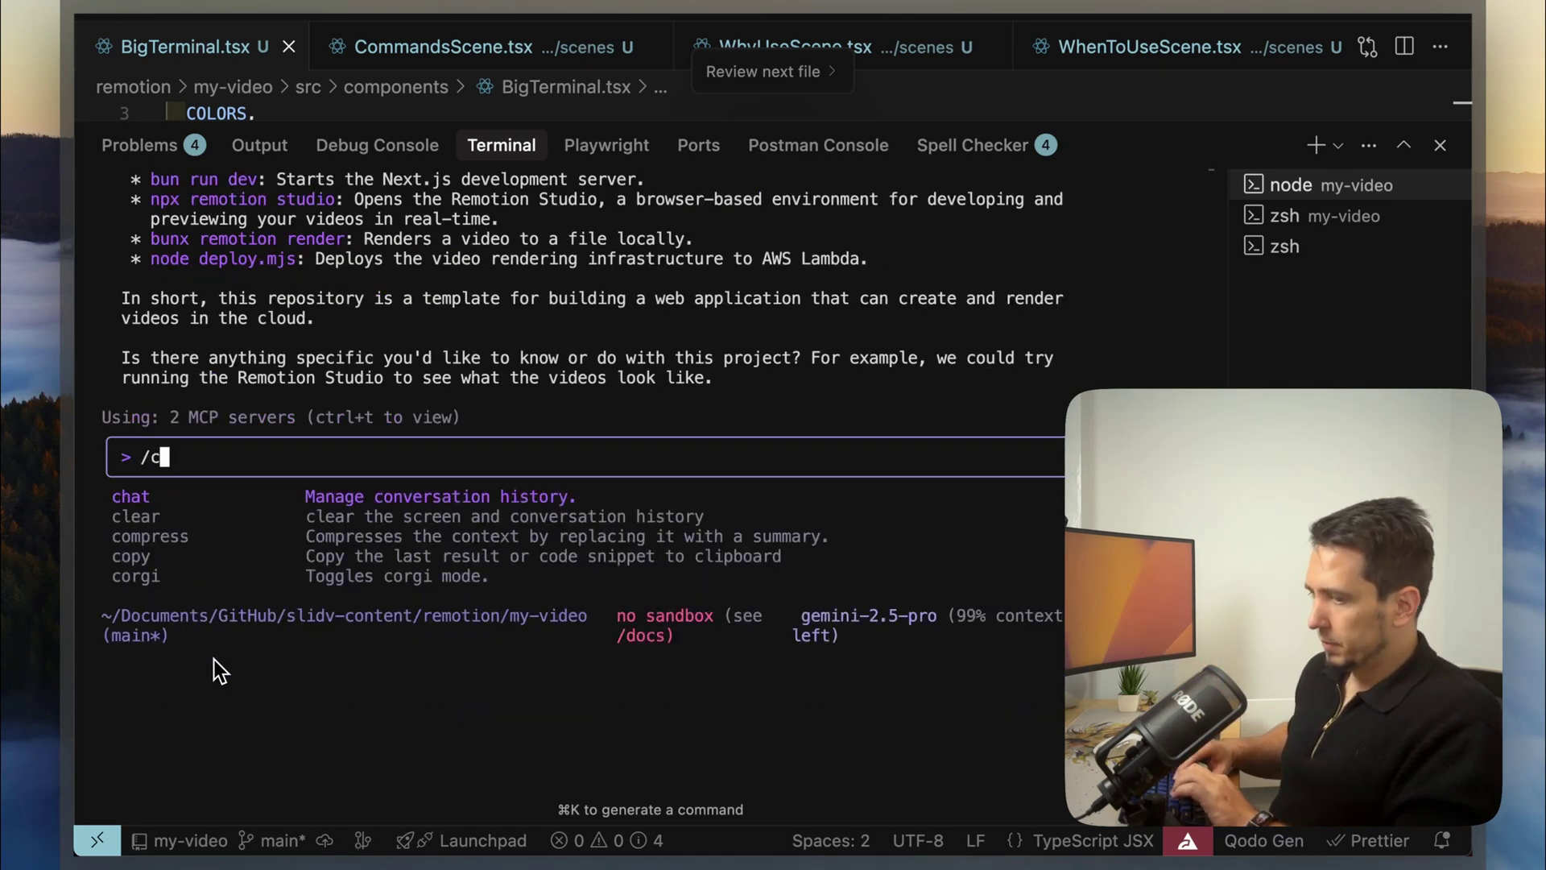
{"action": "type", "text": "hat"}
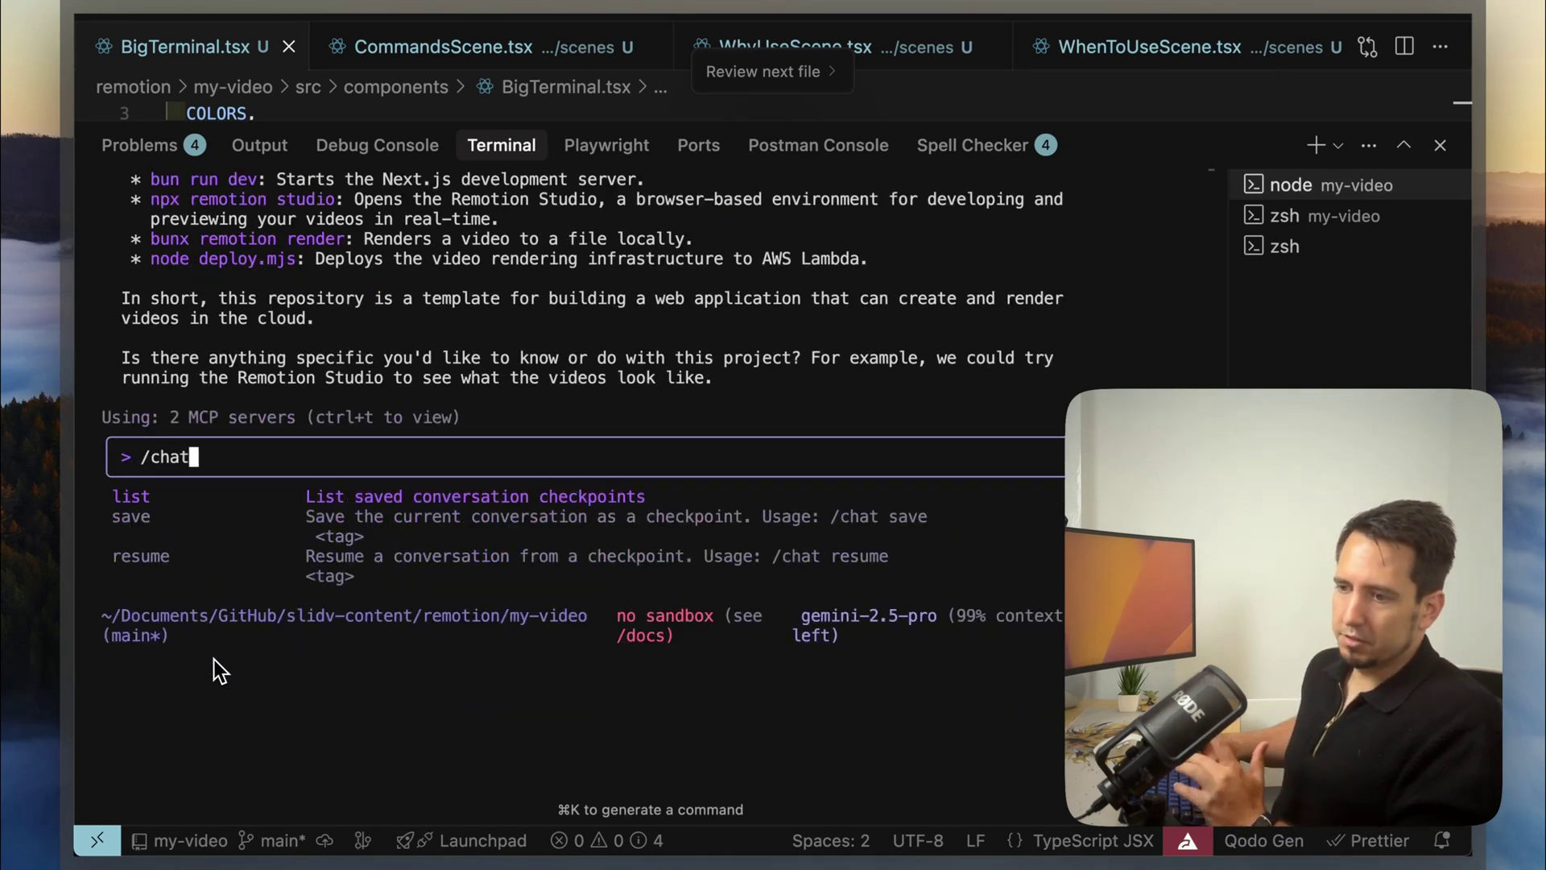
{"action": "type", "text": " list"}
Run /chat list, finding no checkpoints, then complete /mem to /memory.
{"action": "key", "text": "Return"}
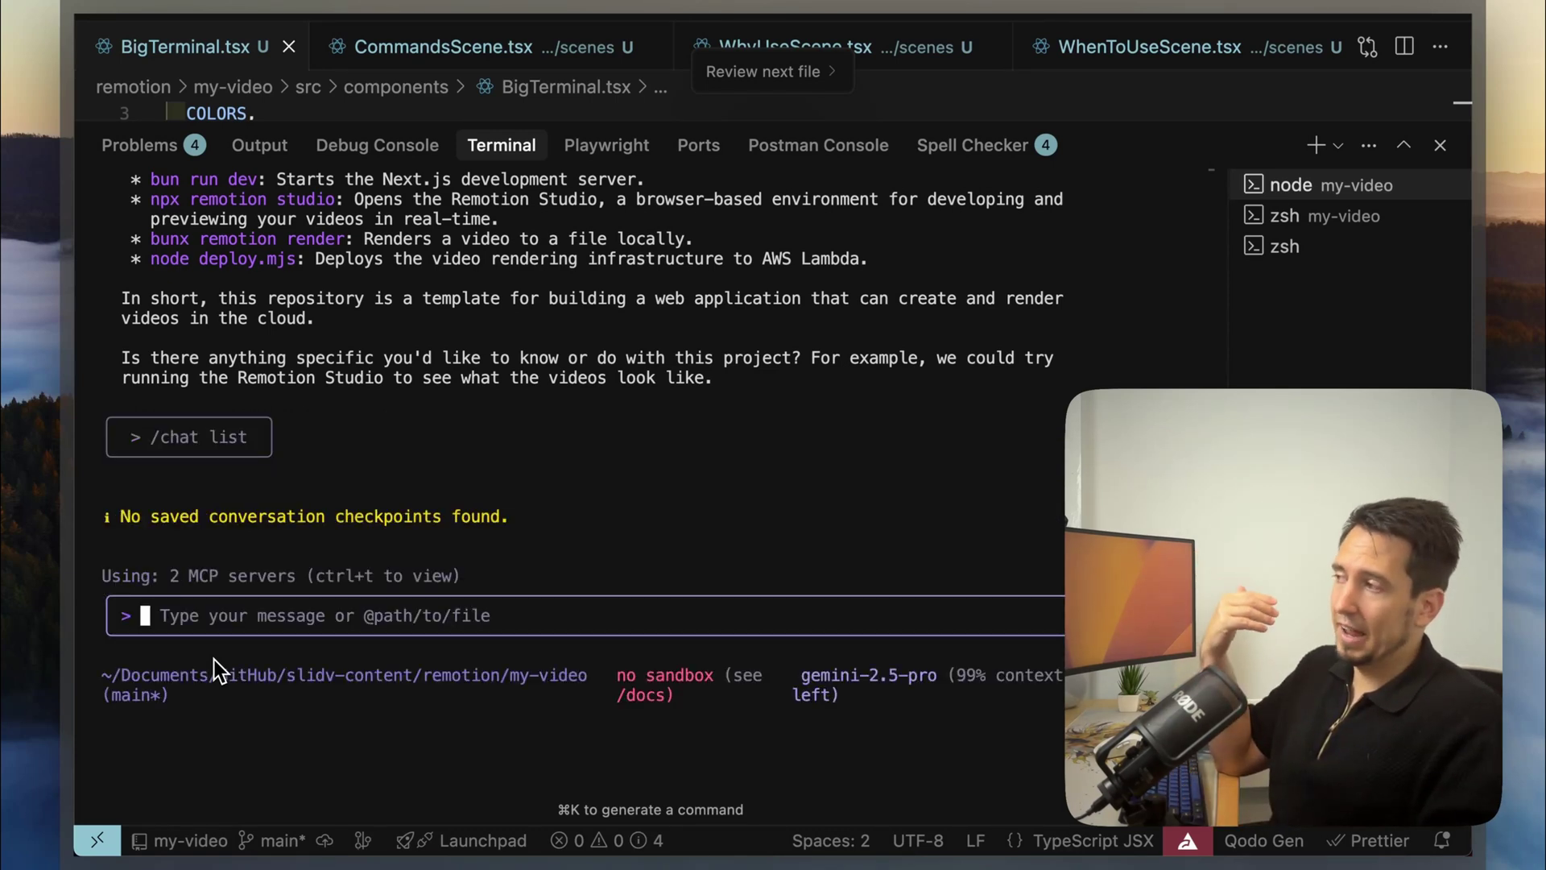
{"action": "type", "text": "/c"}
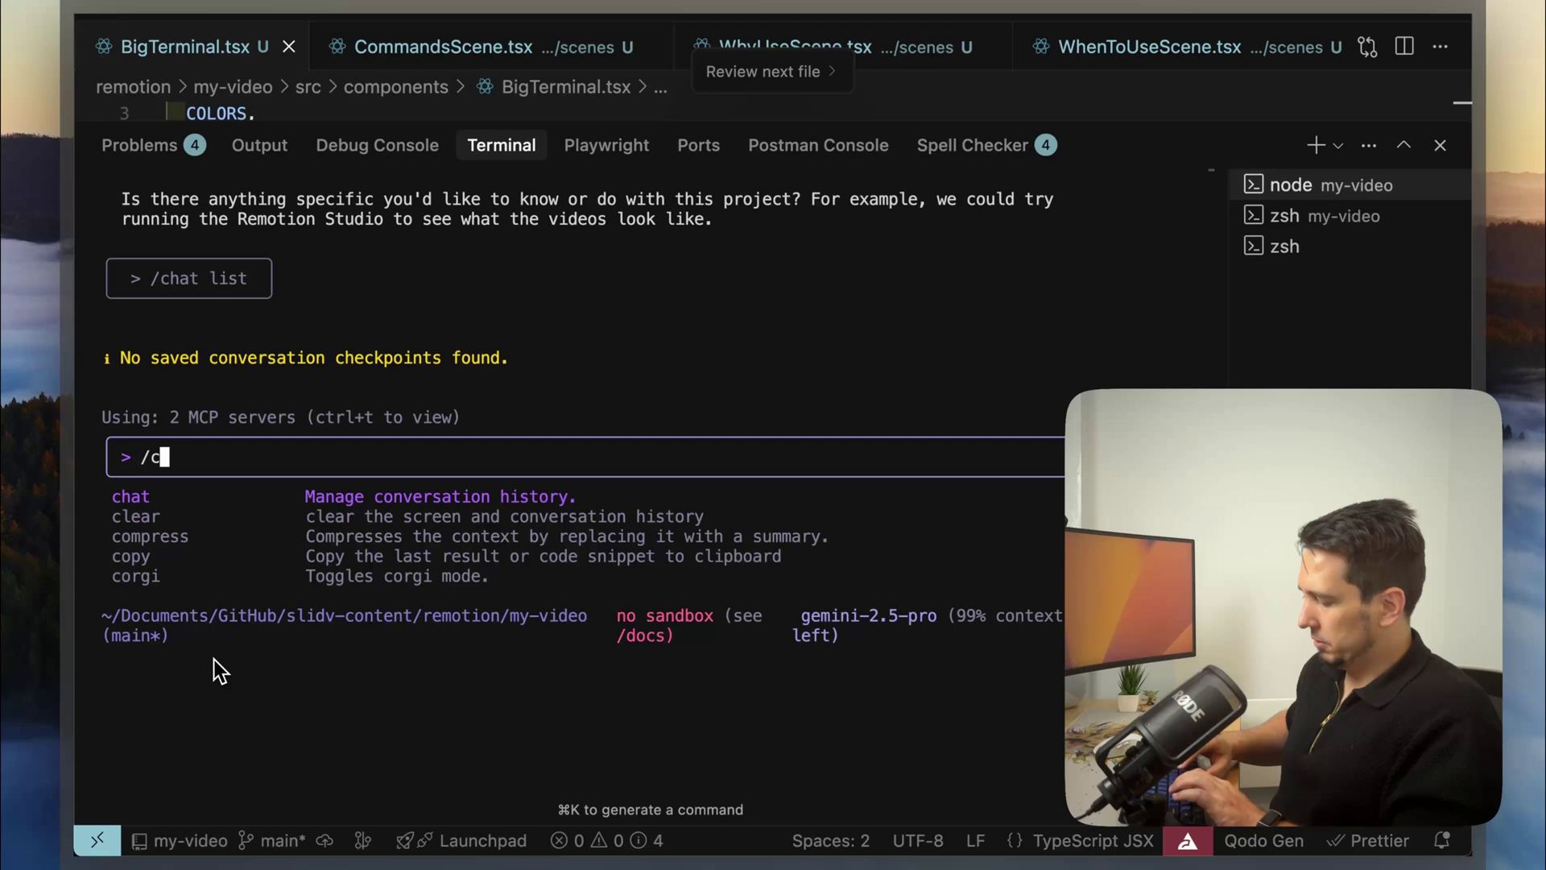
{"action": "type", "text": "hat"}
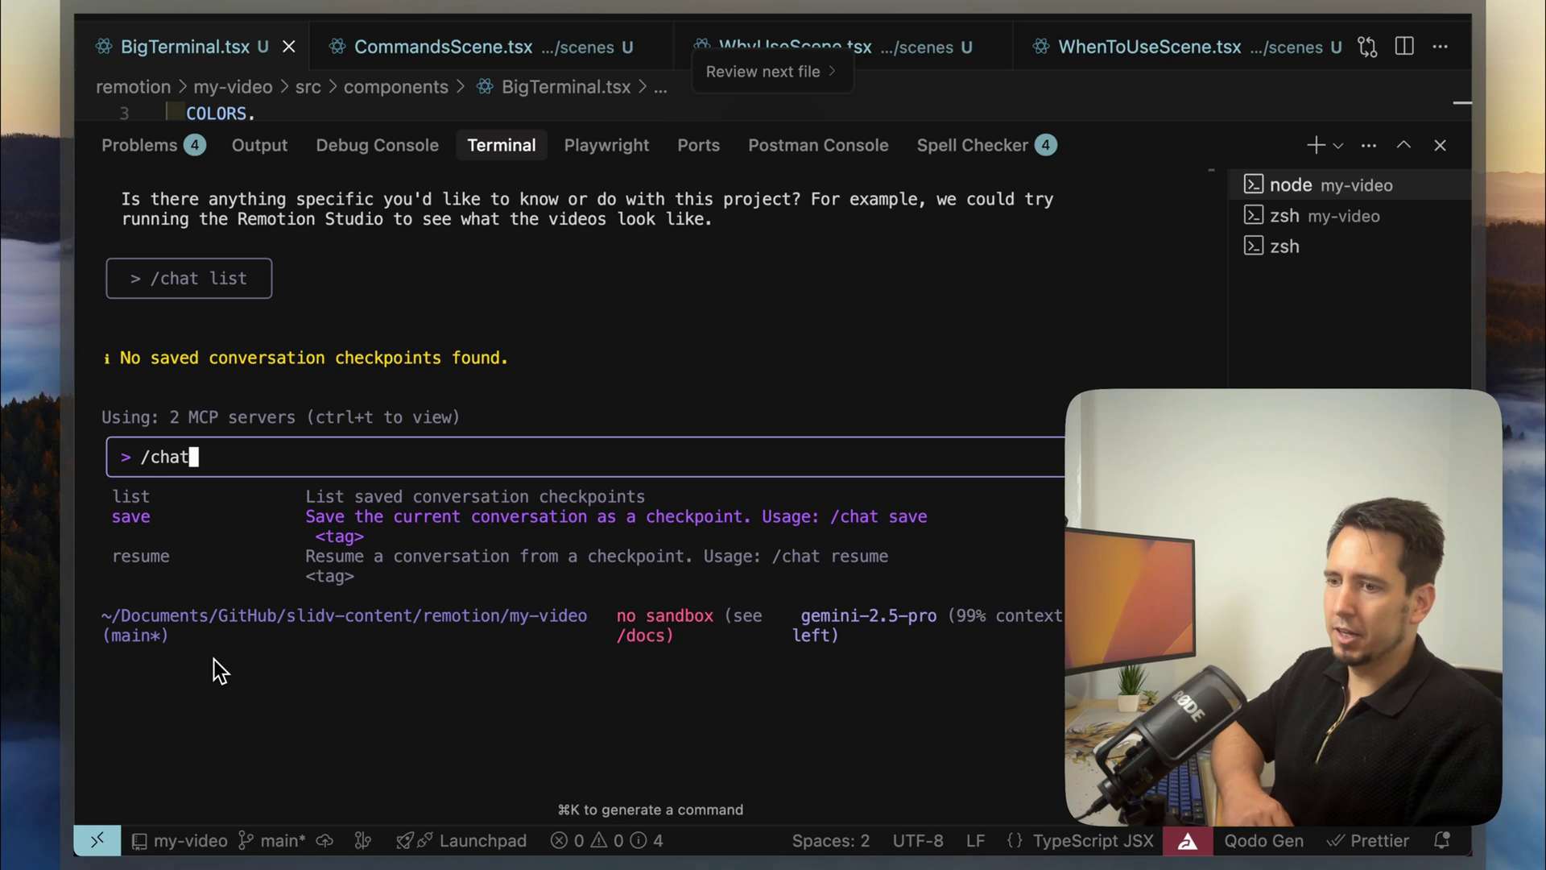
{"action": "key", "text": "BackSpace"}
{"action": "key", "text": "BackSpace"}
{"action": "key", "text": "BackSpace"}
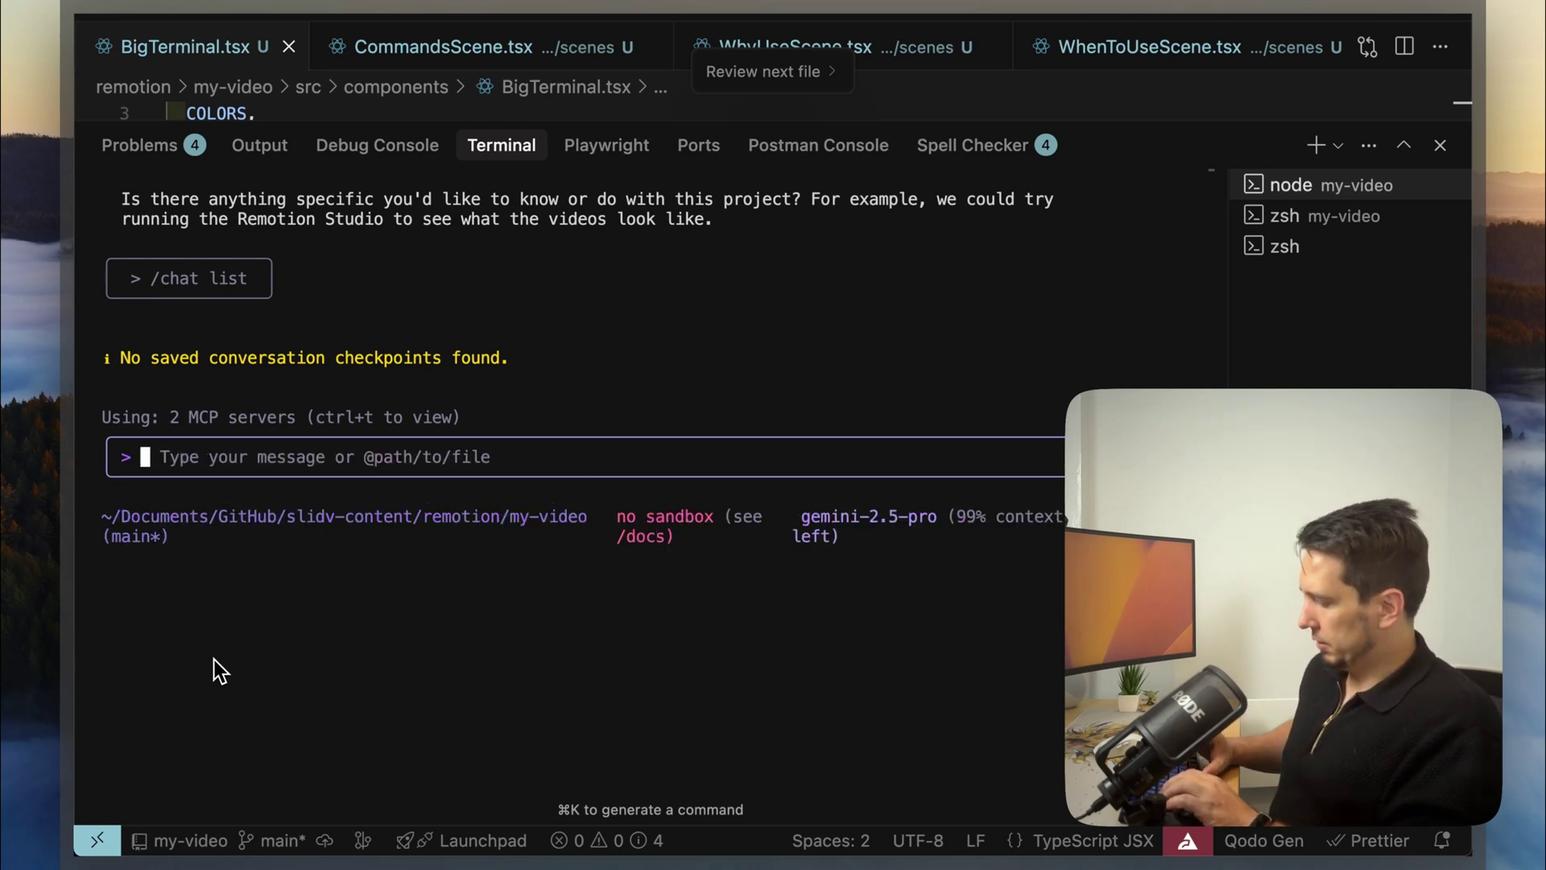
{"action": "type", "text": "/mem"}
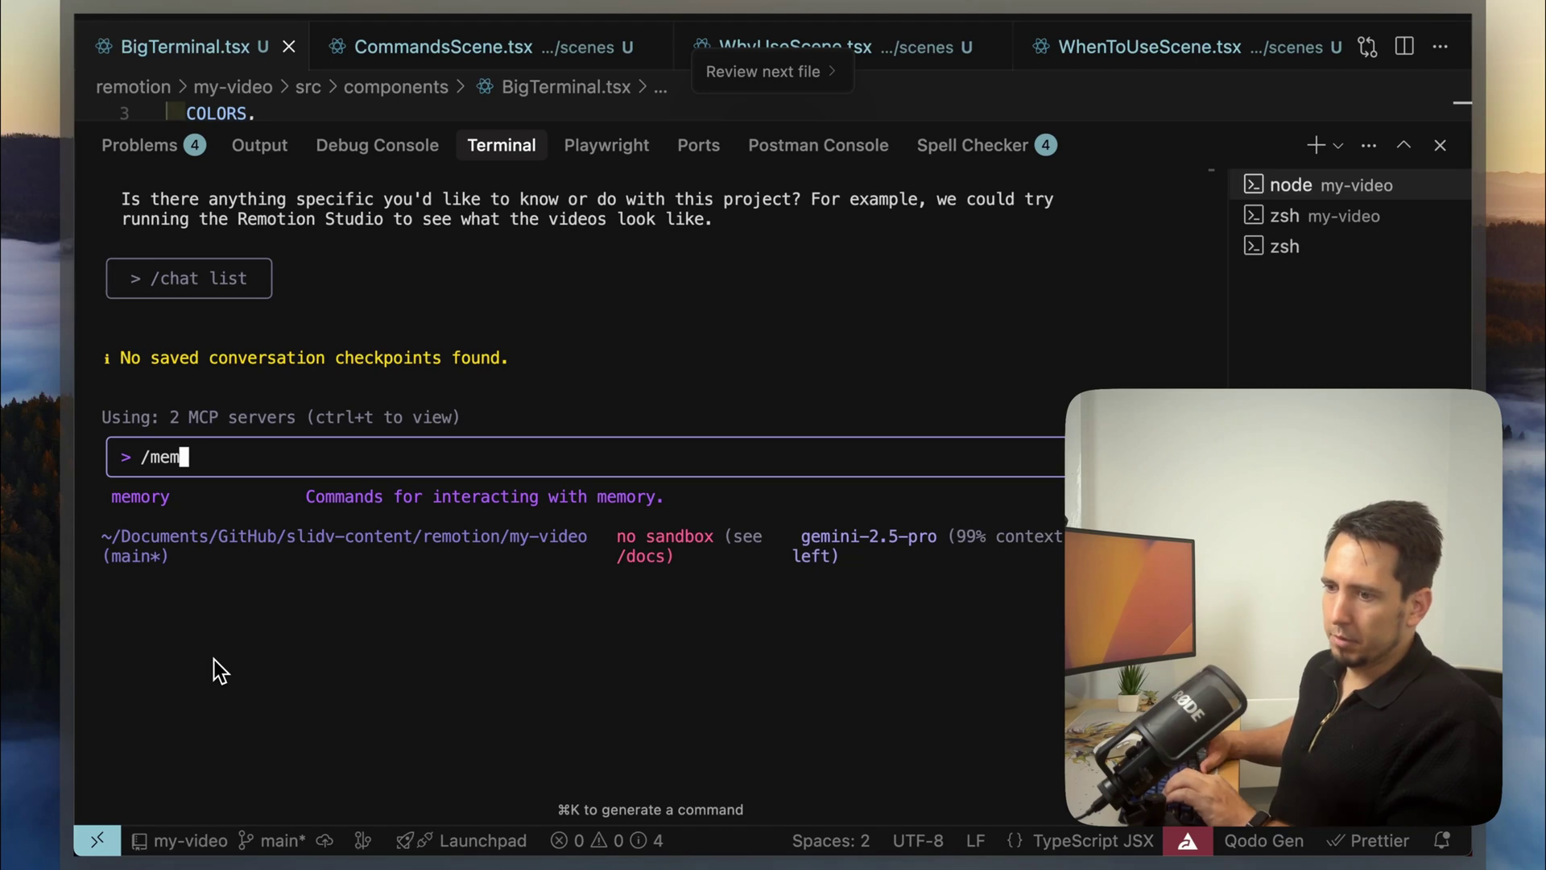
{"action": "key", "text": "Tab"}
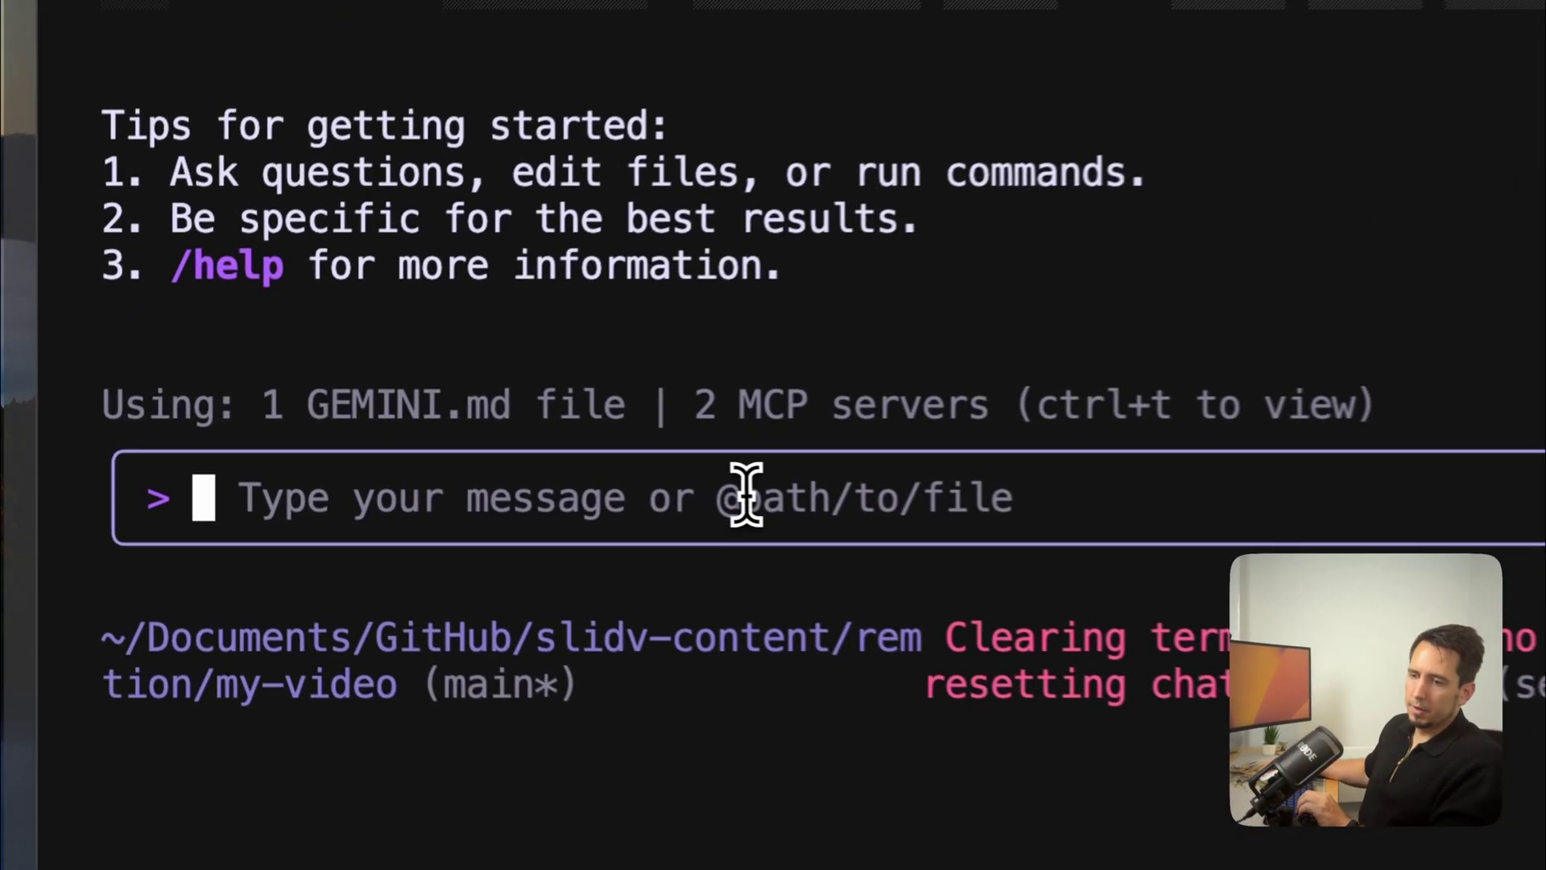
{"action": "type", "text": "asdajshdj"}
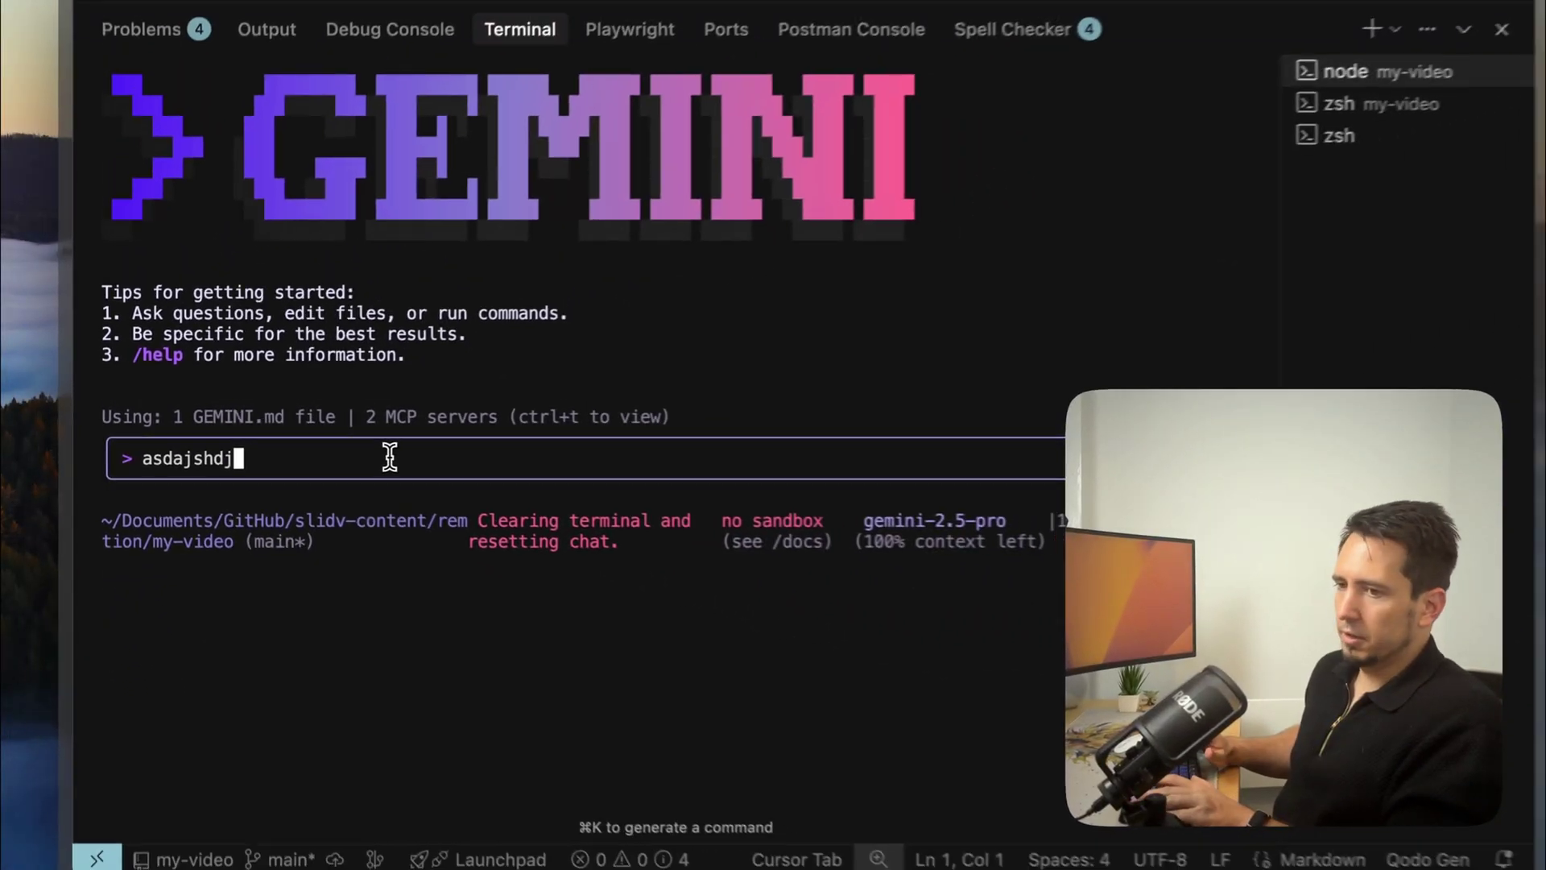
Submit a test message and cancel the pending request with Esc.
{"action": "key", "text": "Return"}
{"action": "key", "text": "Escape"}
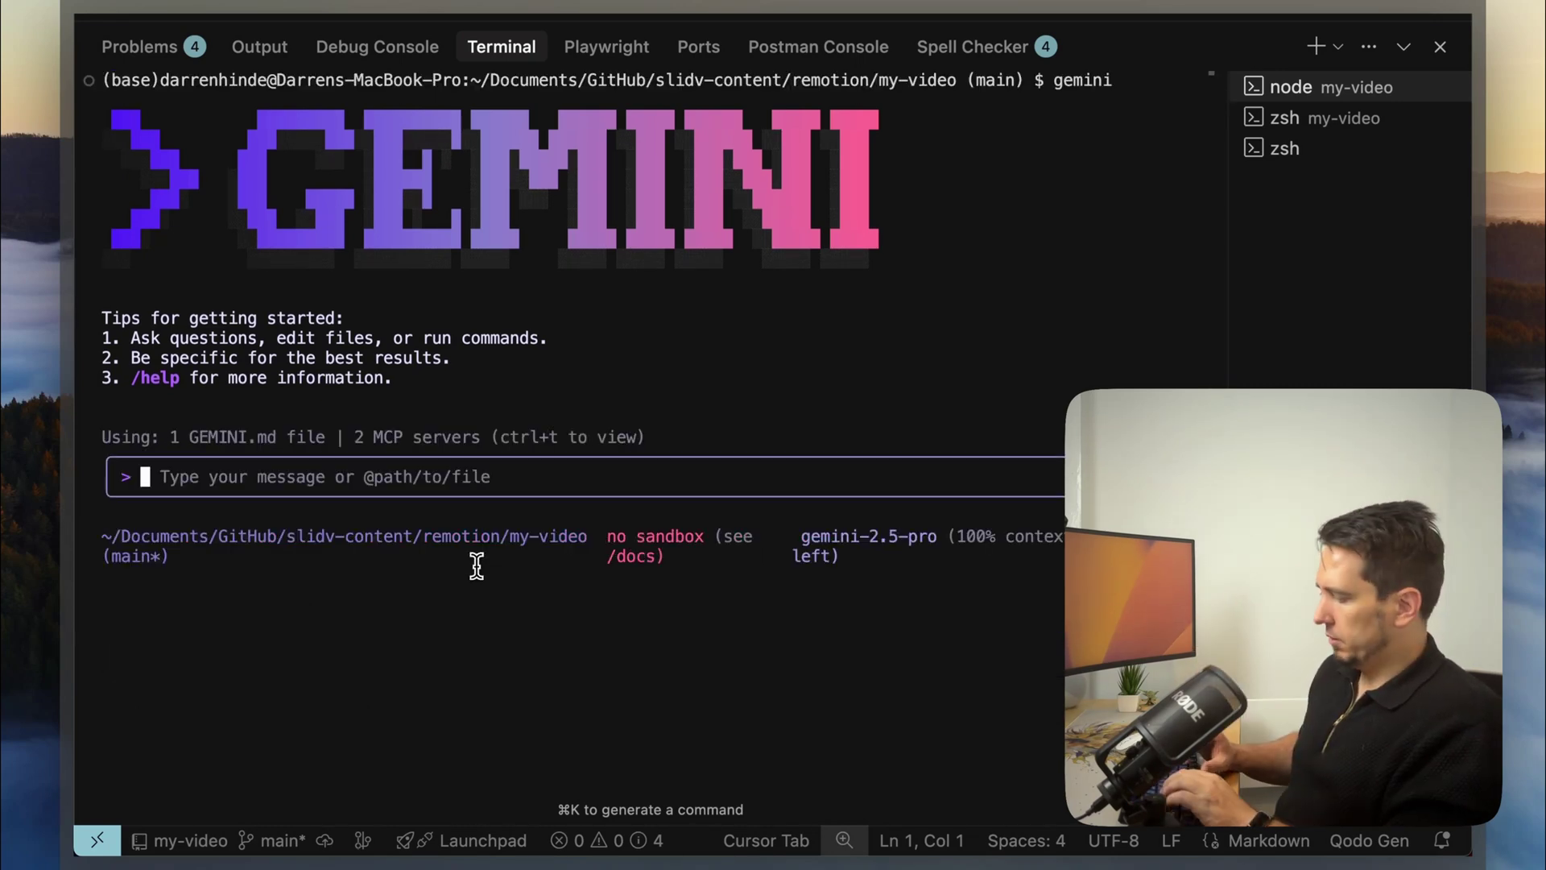
{"action": "type", "text": "/he"}
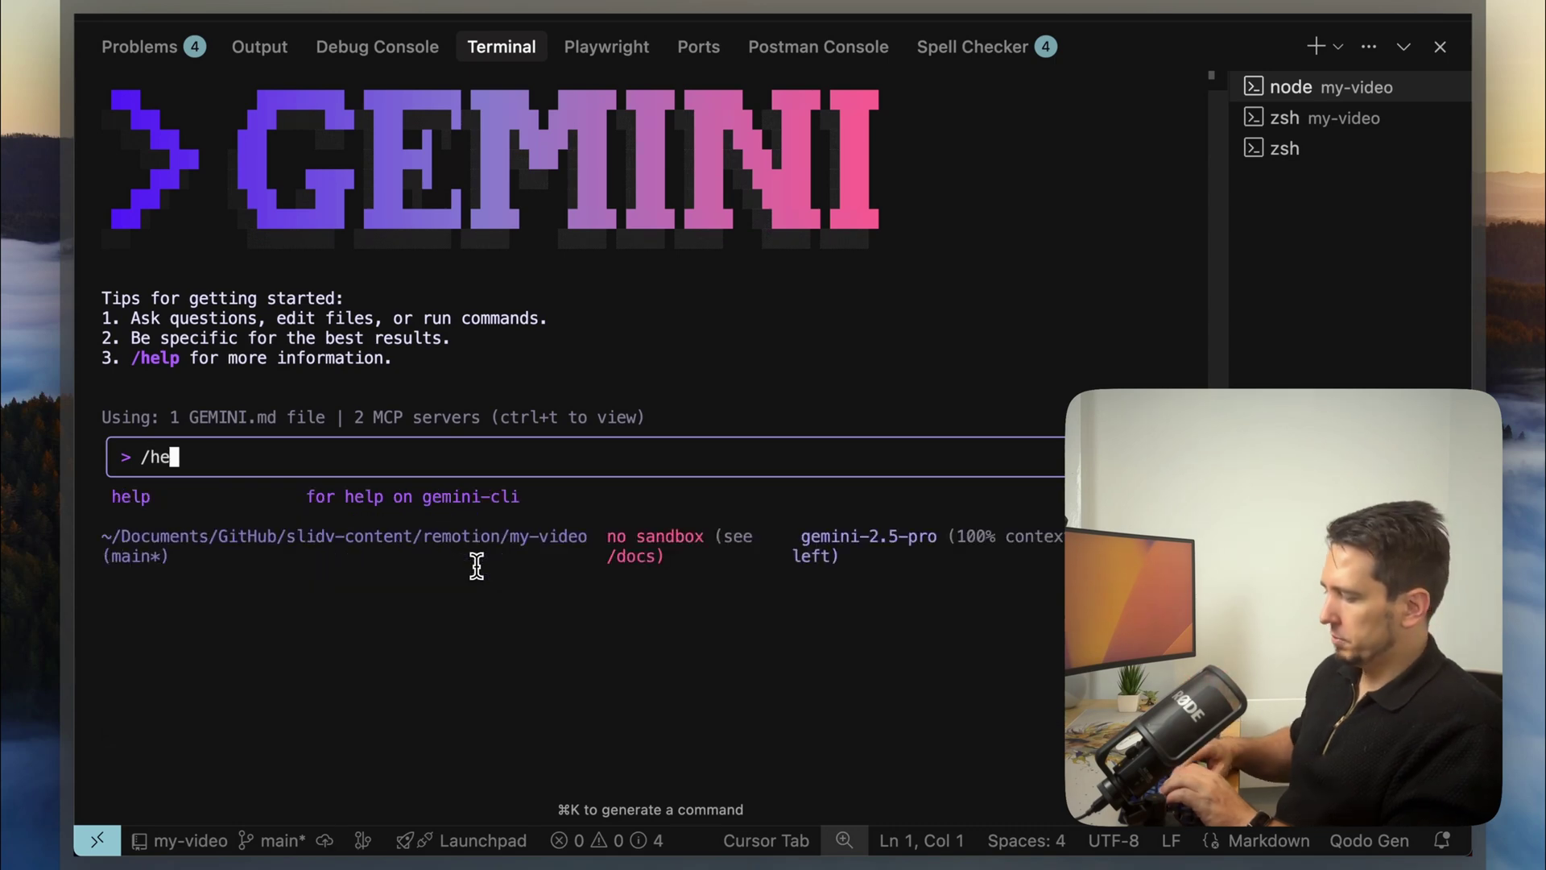
{"action": "type", "text": "lp"}
Run /help to list every slash command and the keyboard shortcuts.
{"action": "key", "text": "Return"}
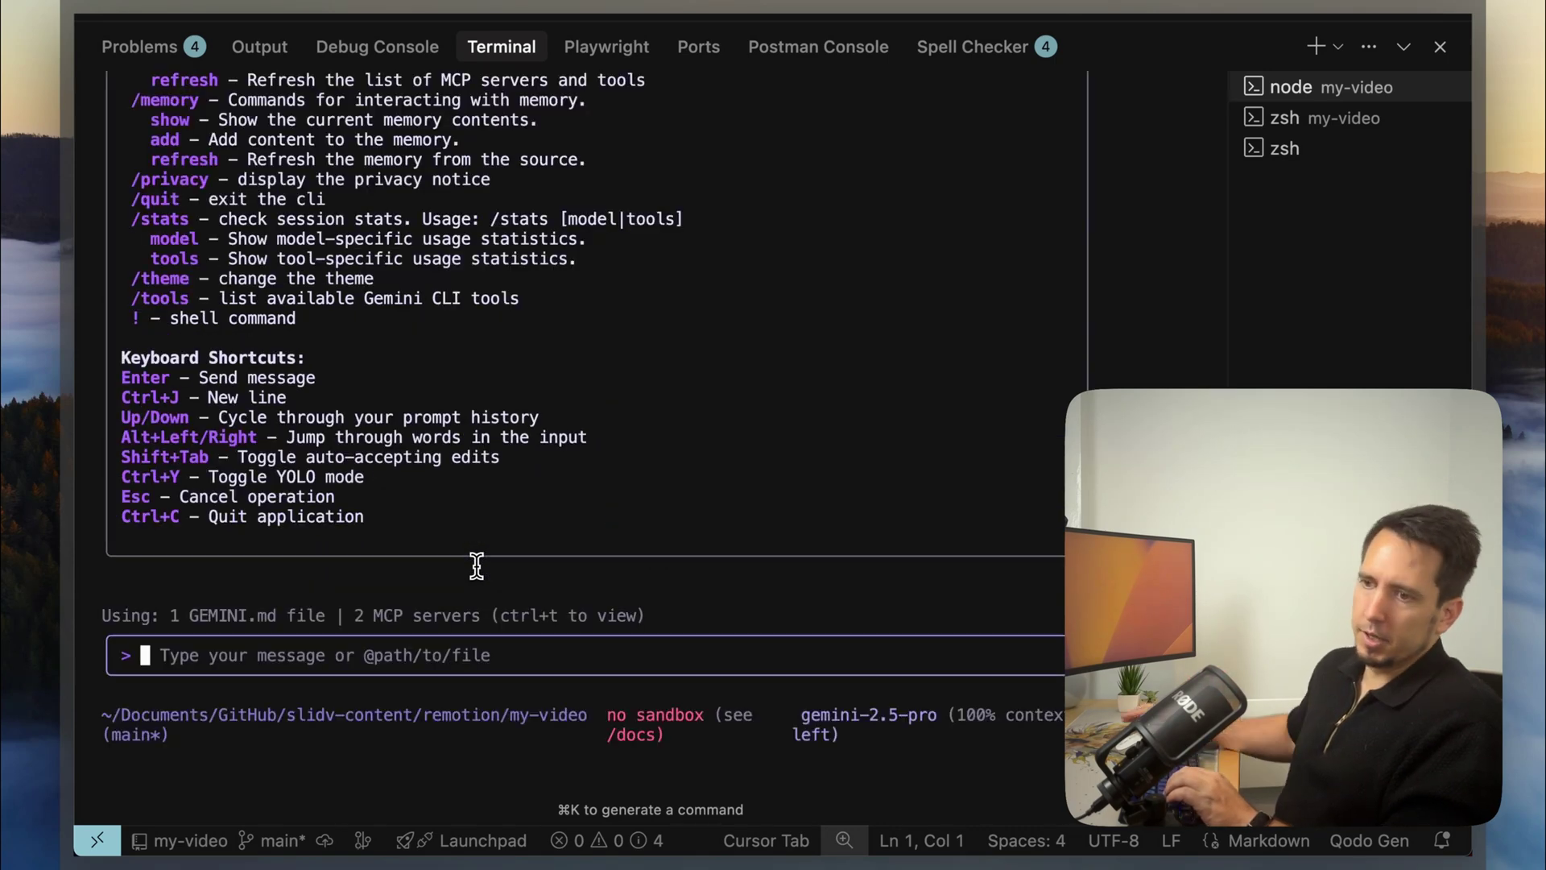
{"action": "scroll", "coordinate": [479, 468], "scroll_direction": "up", "scroll_amount": 3}
{"action": "scroll", "coordinate": [479, 470], "scroll_direction": "up", "scroll_amount": 3}
{"action": "scroll", "coordinate": [479, 468], "scroll_direction": "up", "scroll_amount": 3}
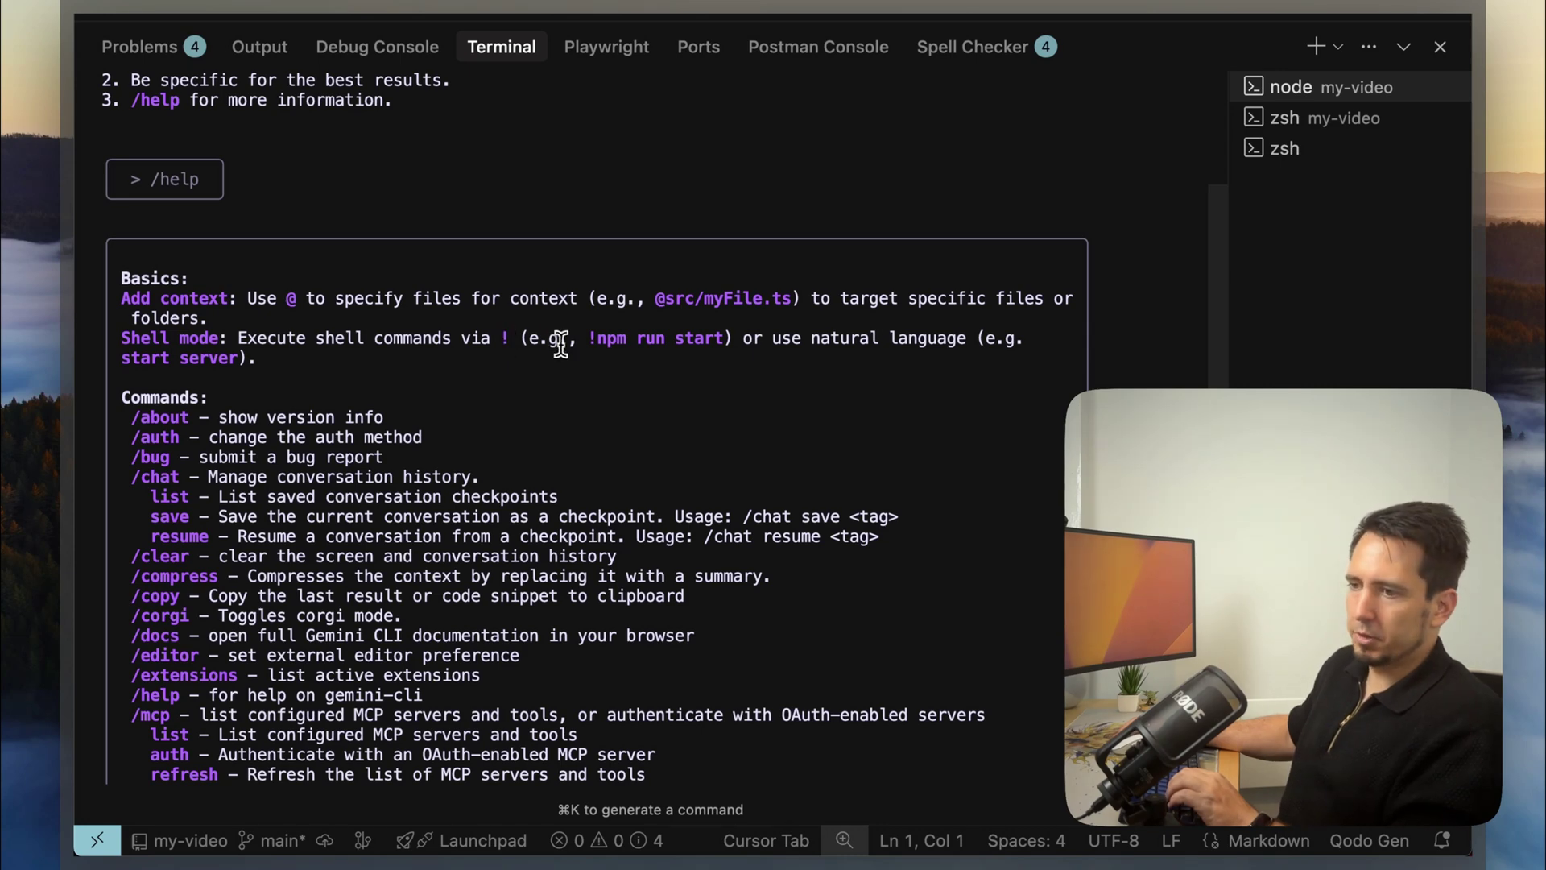
{"action": "scroll", "coordinate": [463, 384], "scroll_direction": "down", "scroll_amount": 4}
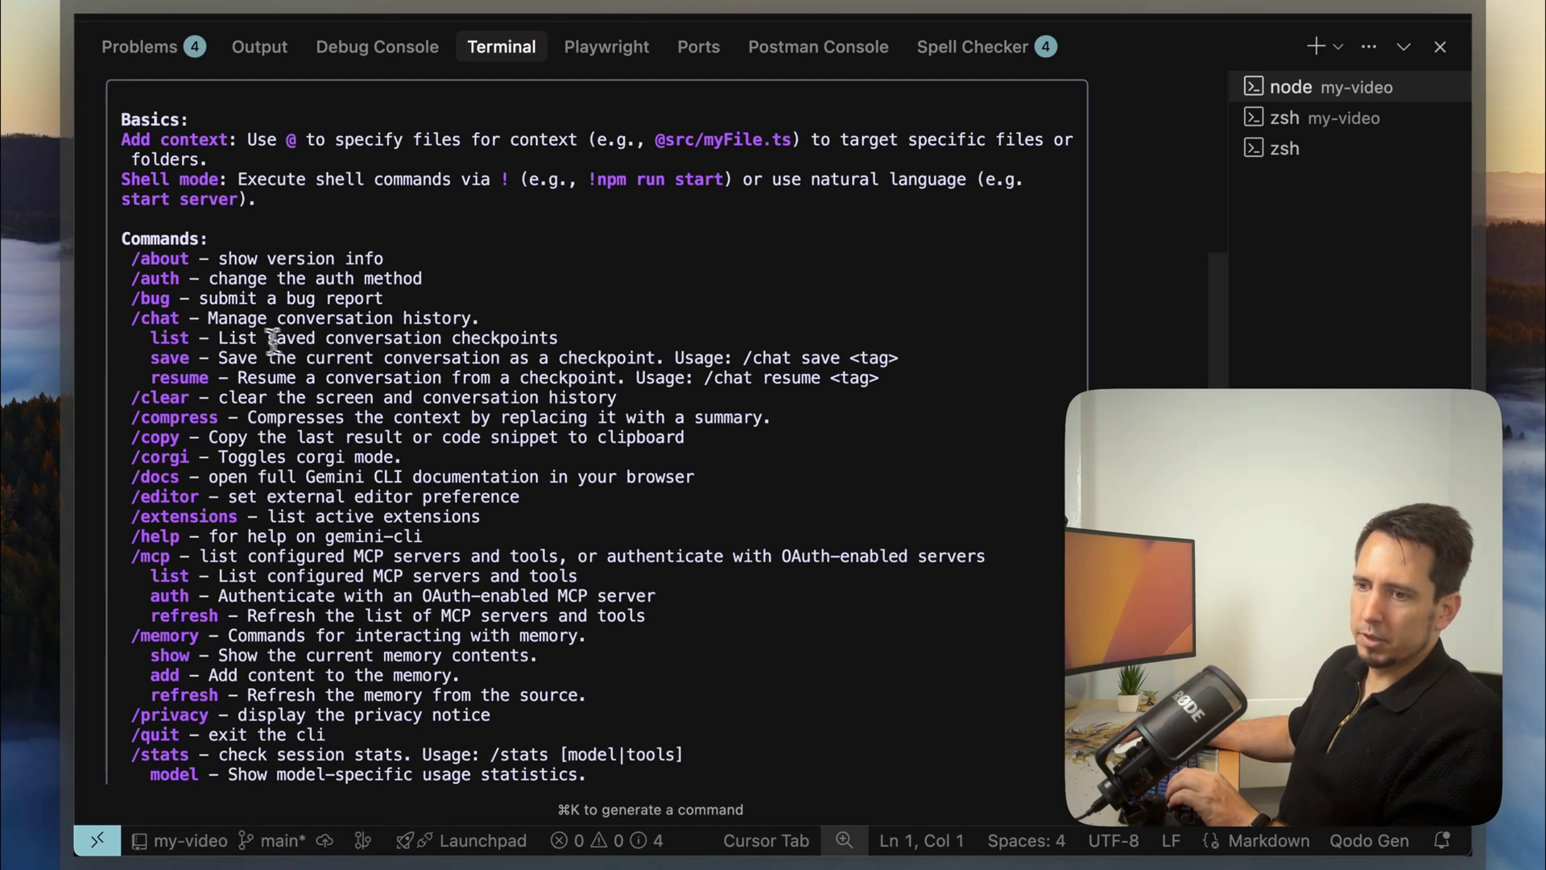
{"action": "scroll", "coordinate": [334, 481], "scroll_direction": "down", "scroll_amount": 3}
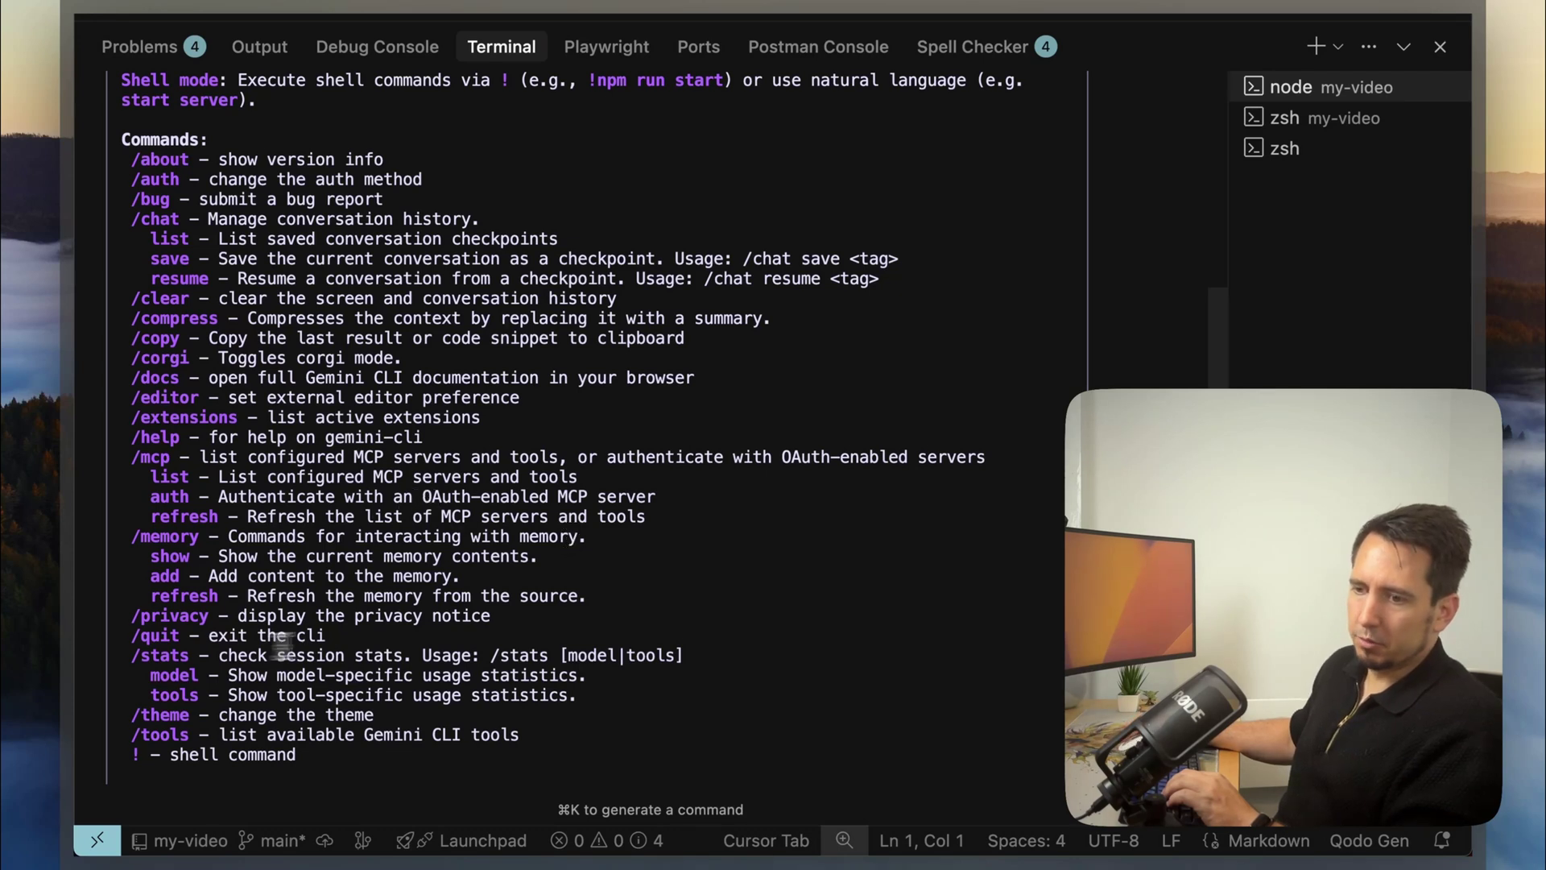
{"action": "scroll", "coordinate": [514, 662], "scroll_direction": "down", "scroll_amount": 1}
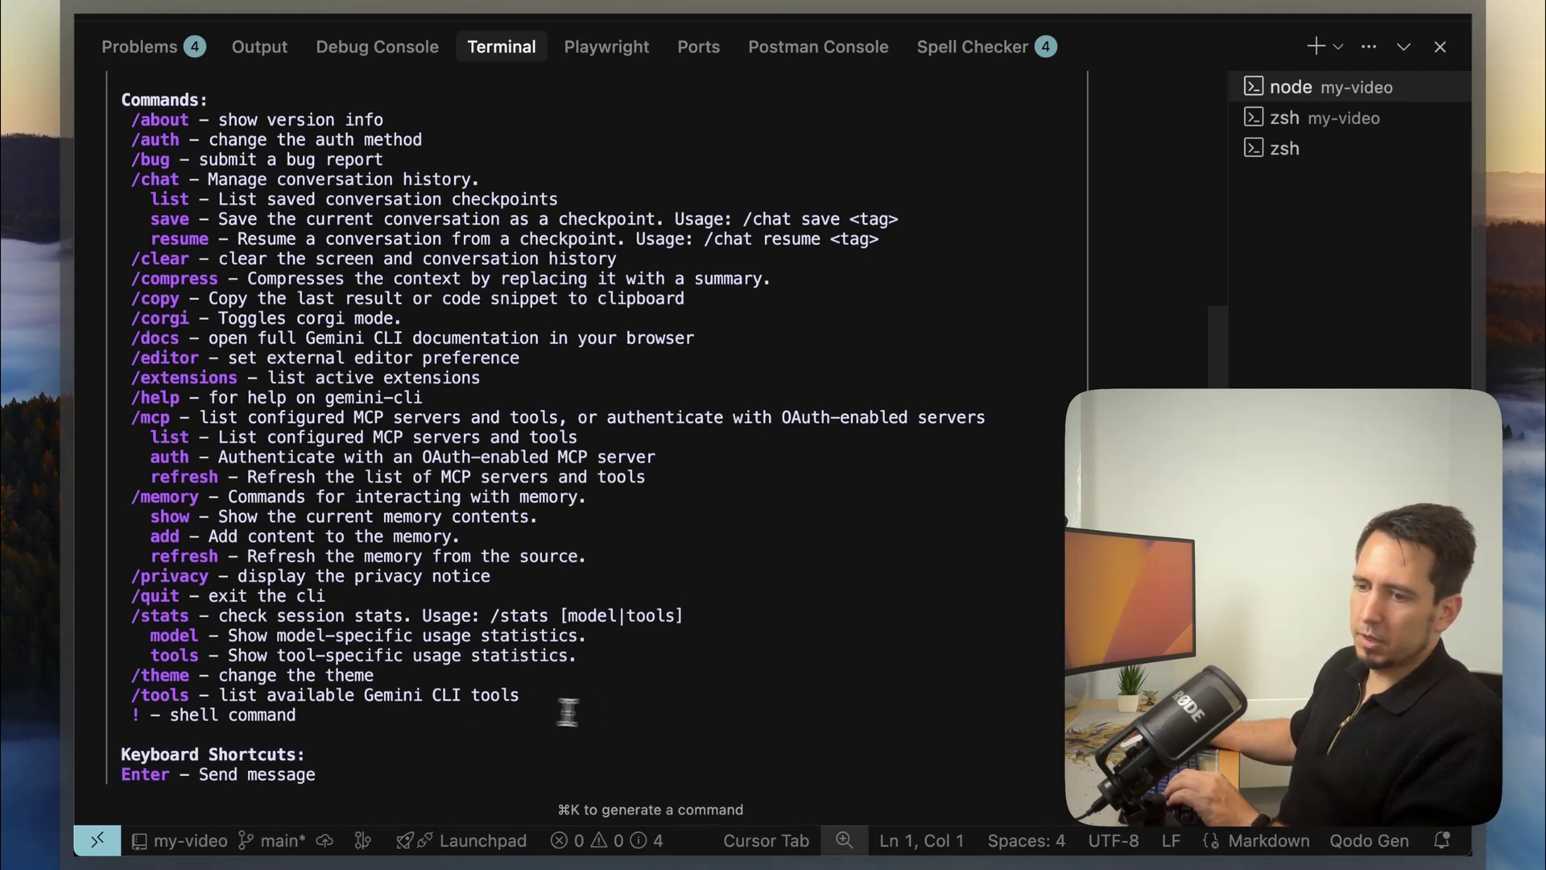
{"action": "scroll", "coordinate": [641, 695], "scroll_direction": "down", "scroll_amount": 4}
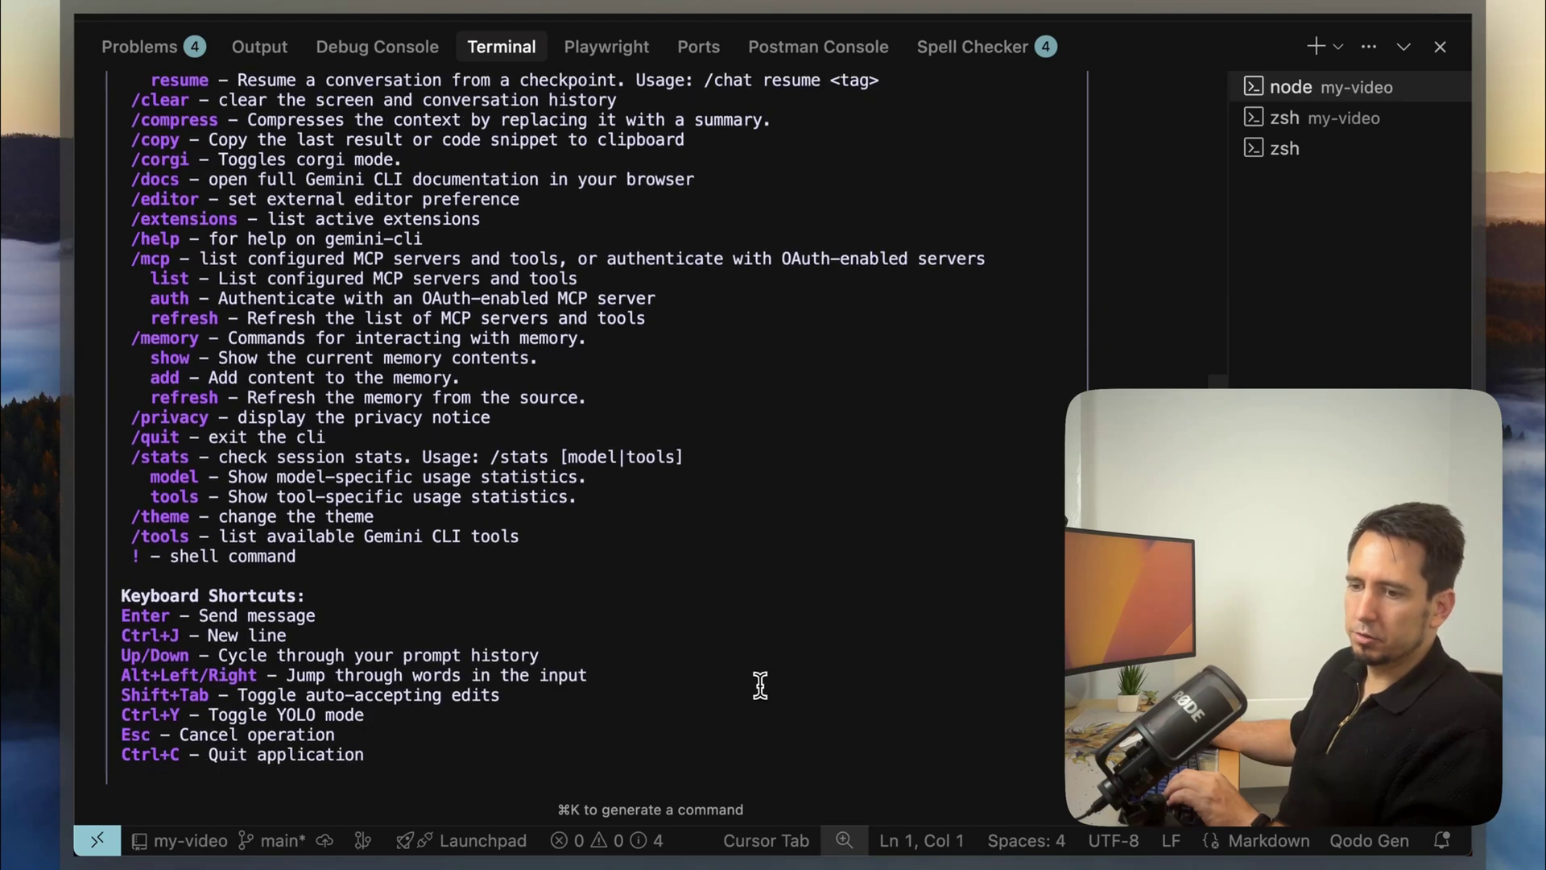
{"action": "scroll", "coordinate": [760, 685], "scroll_direction": "down", "scroll_amount": 2}
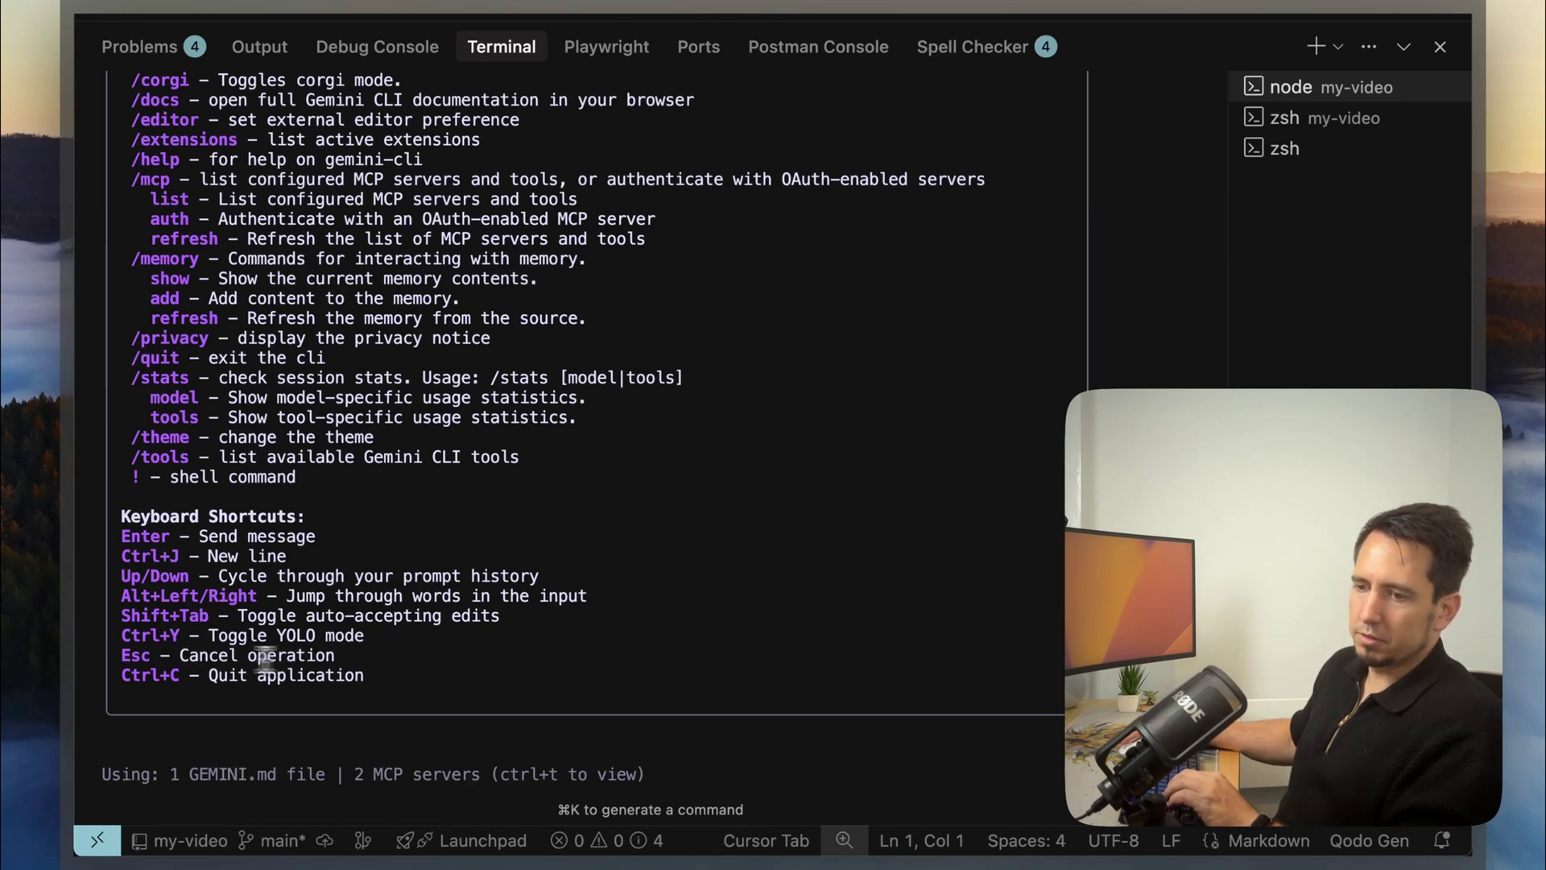
{"action": "scroll", "coordinate": [398, 671], "scroll_direction": "down", "scroll_amount": 3}
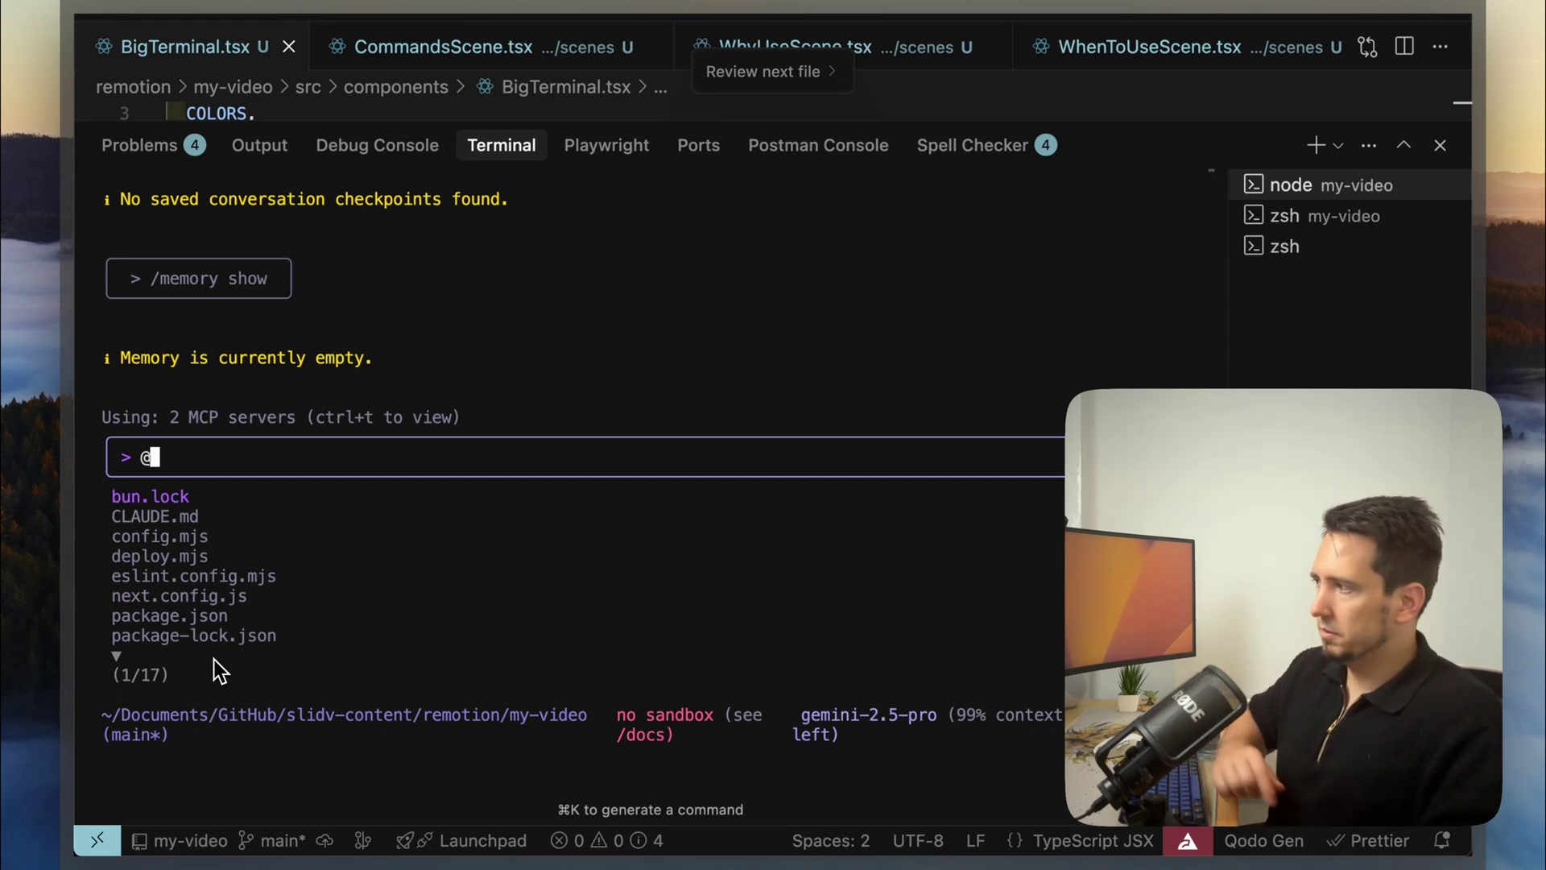
Remove the file reference and run /tools to list Edit through WriteFile.
{"action": "key", "text": "BackSpace"}
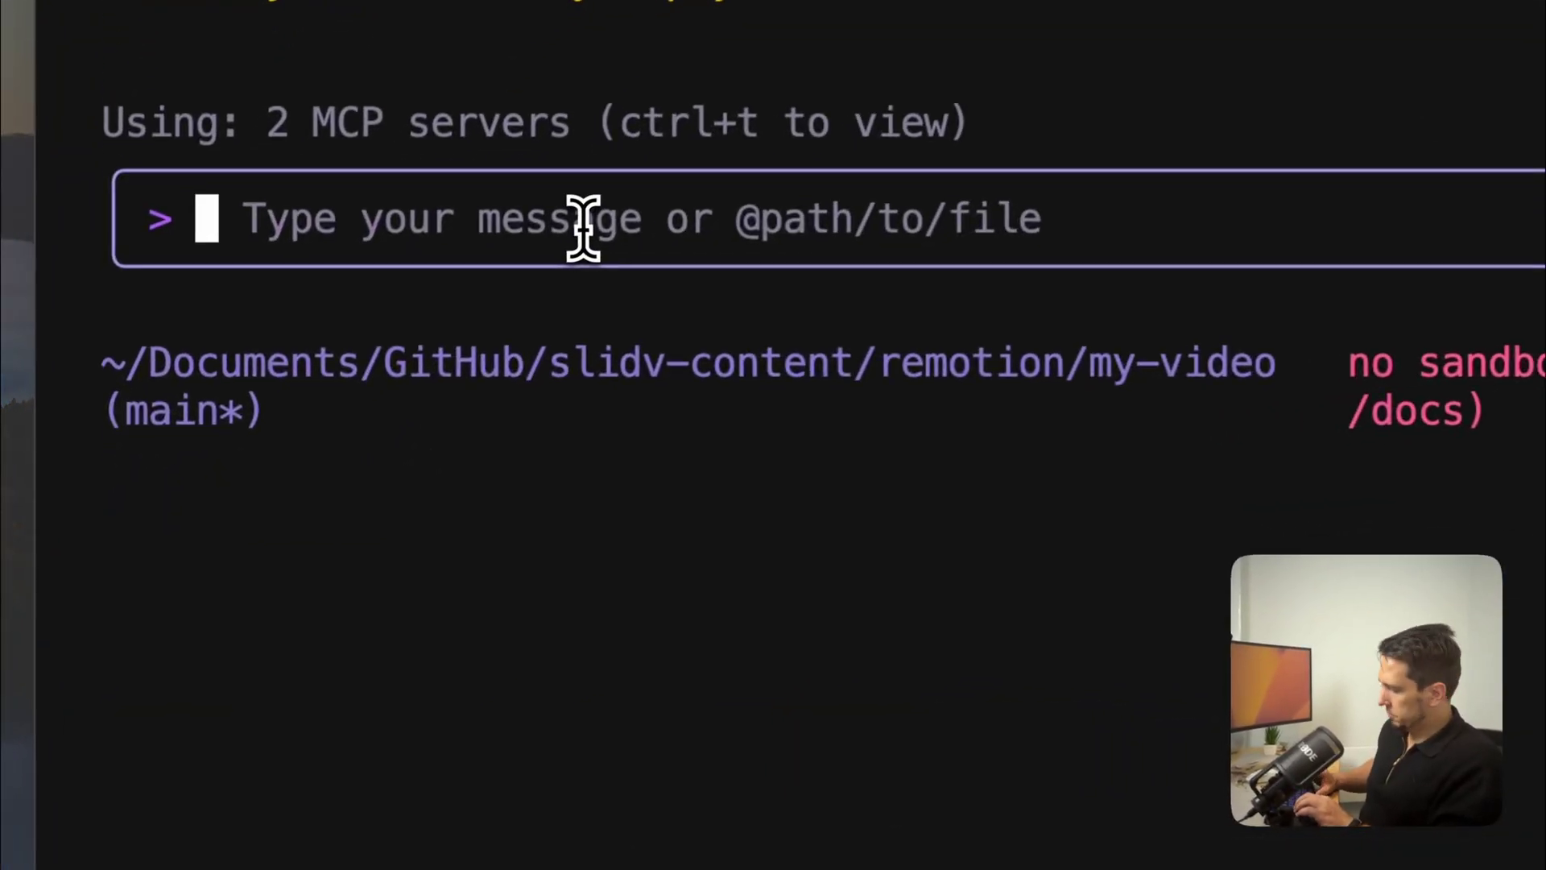
{"action": "type", "text": "/tools"}
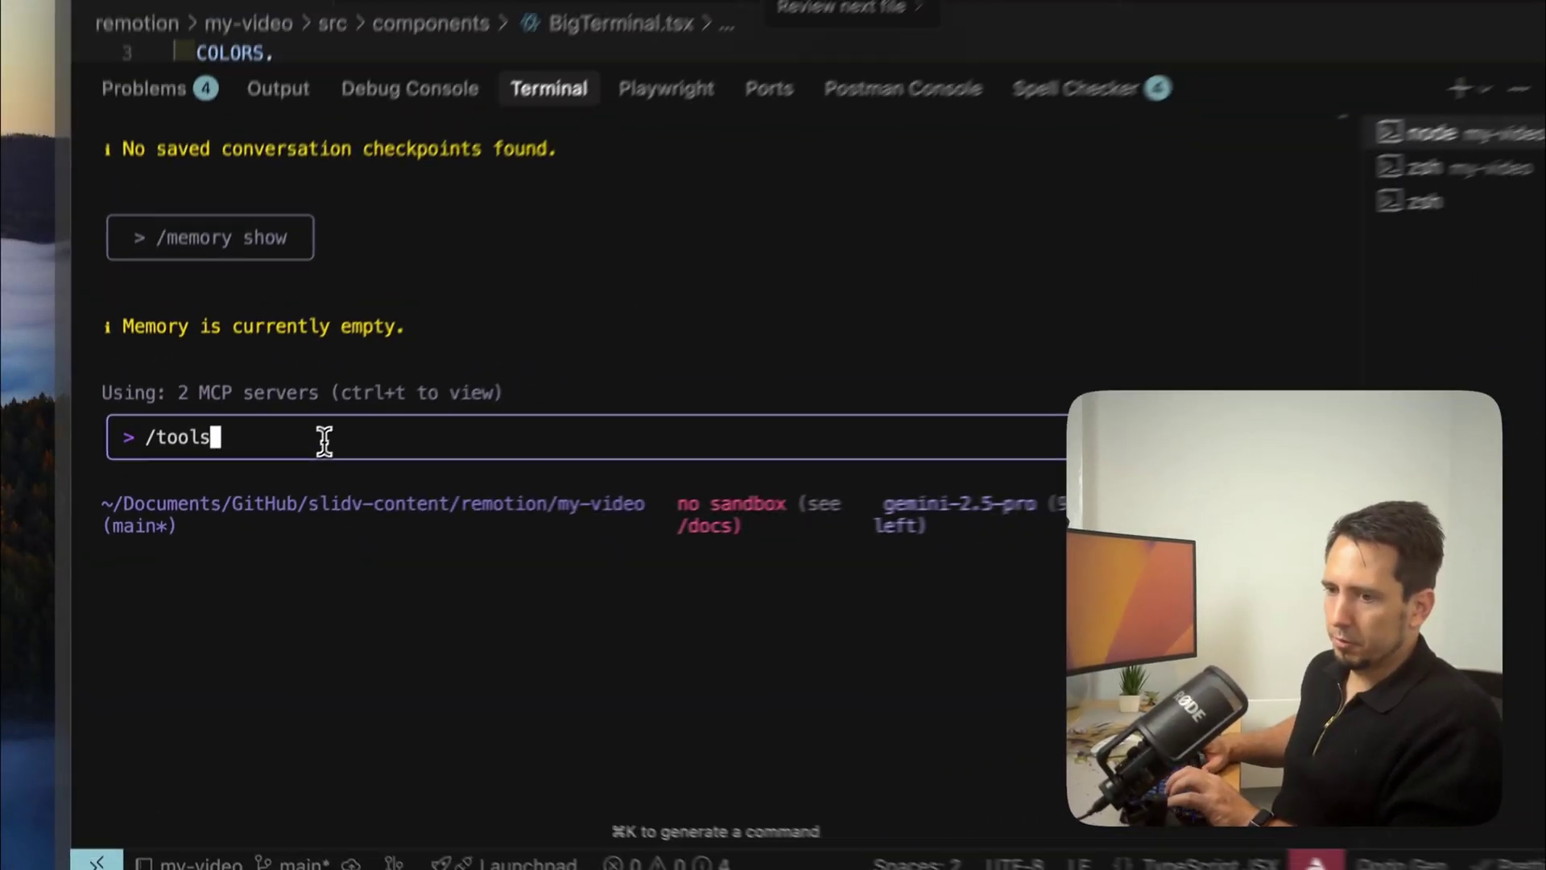
{"action": "key", "text": "Return"}
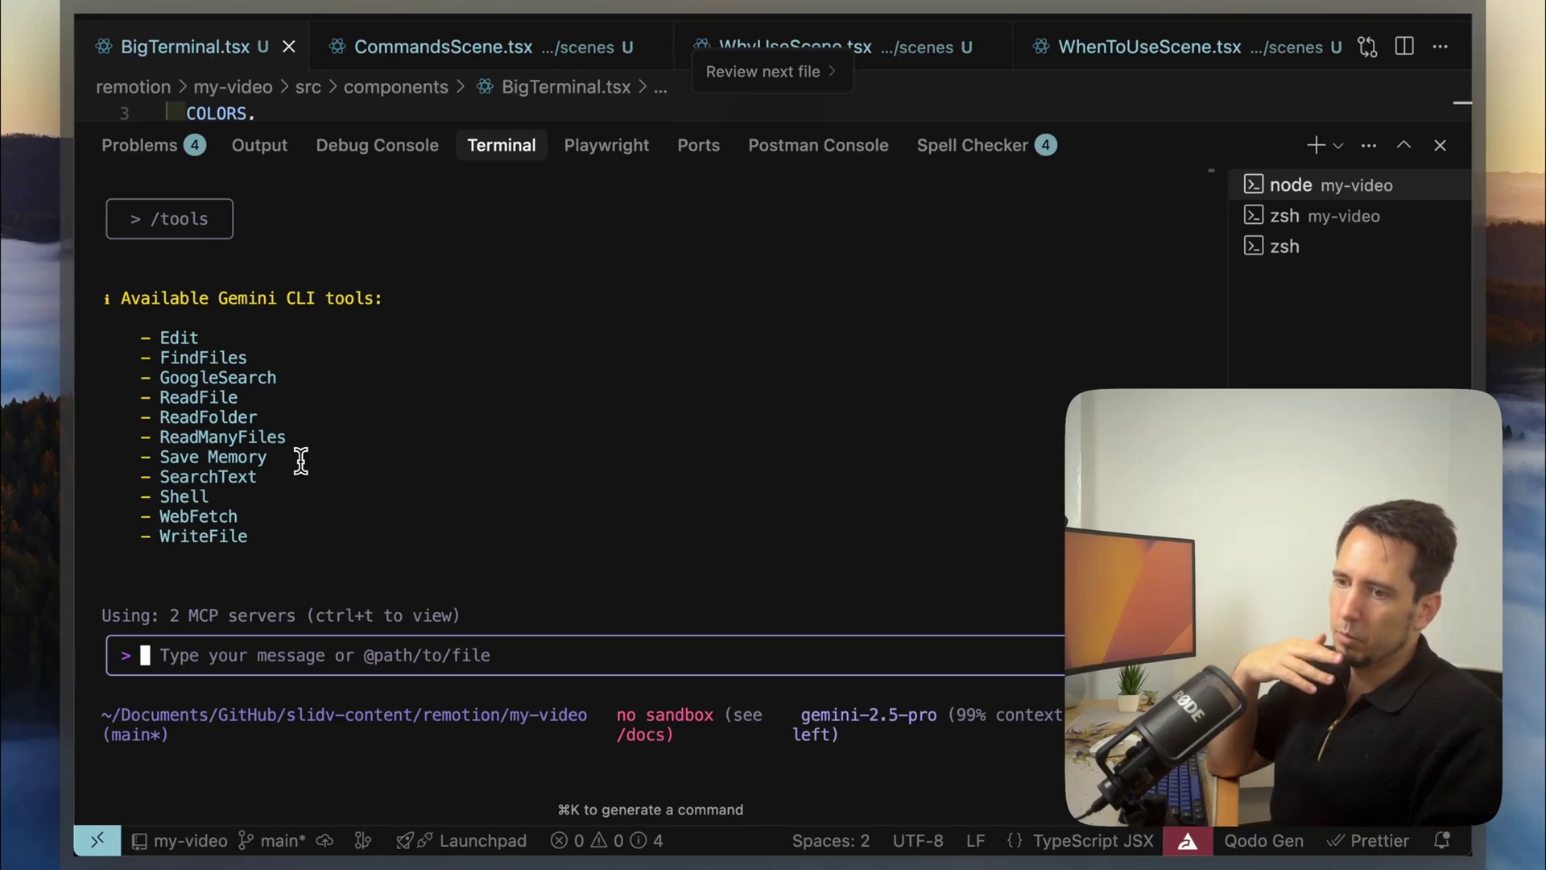
Show the MCP servers, run /model, then exit with /quit.
{"action": "key", "text": "ctrl+t"}
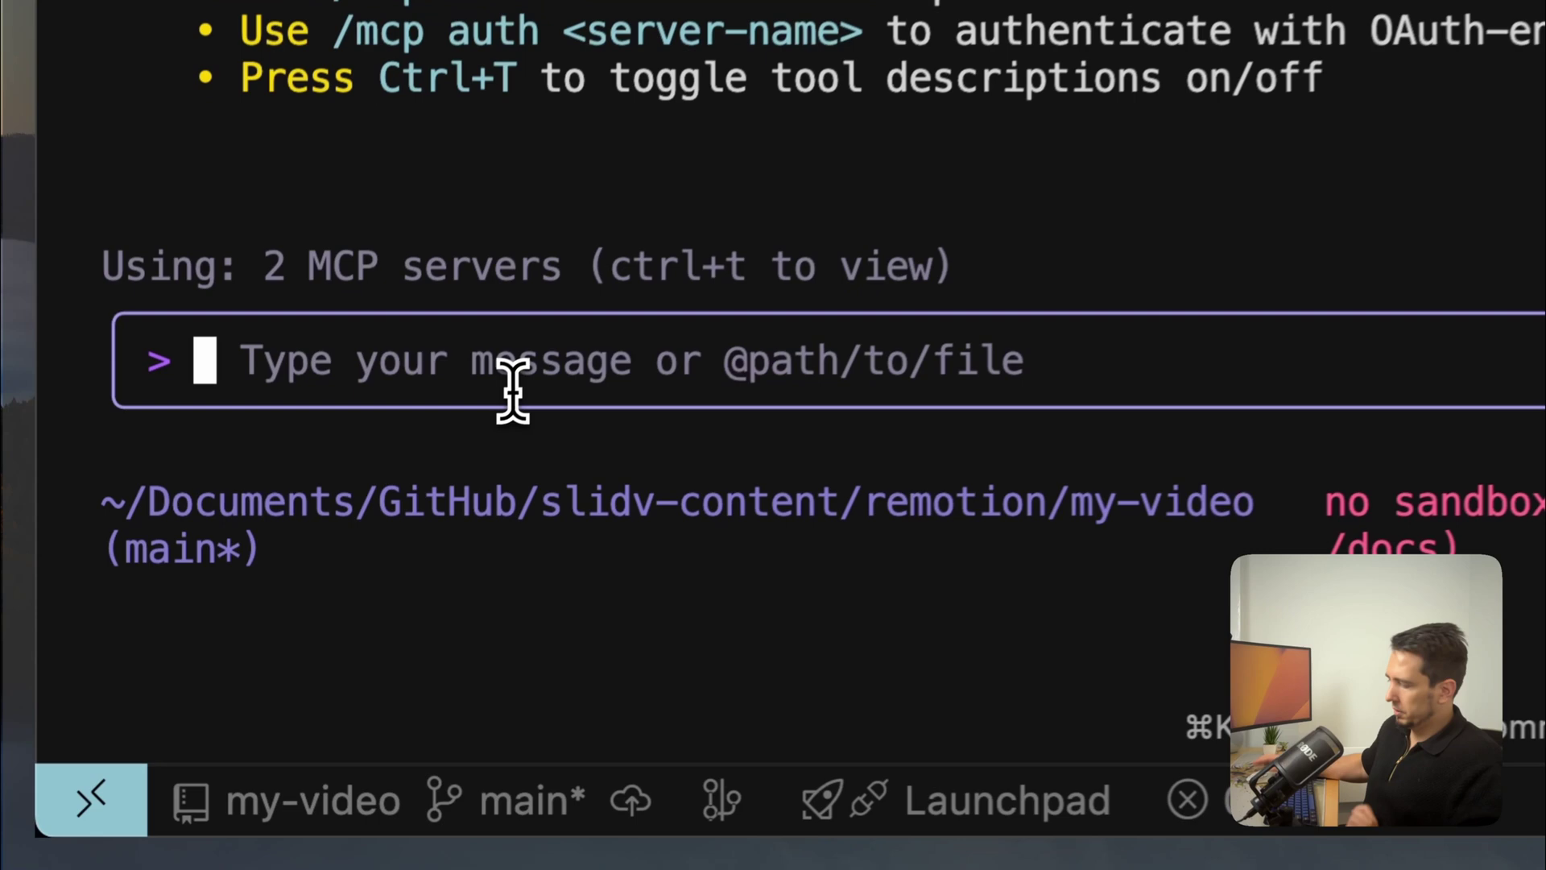
{"action": "type", "text": "/auth"}
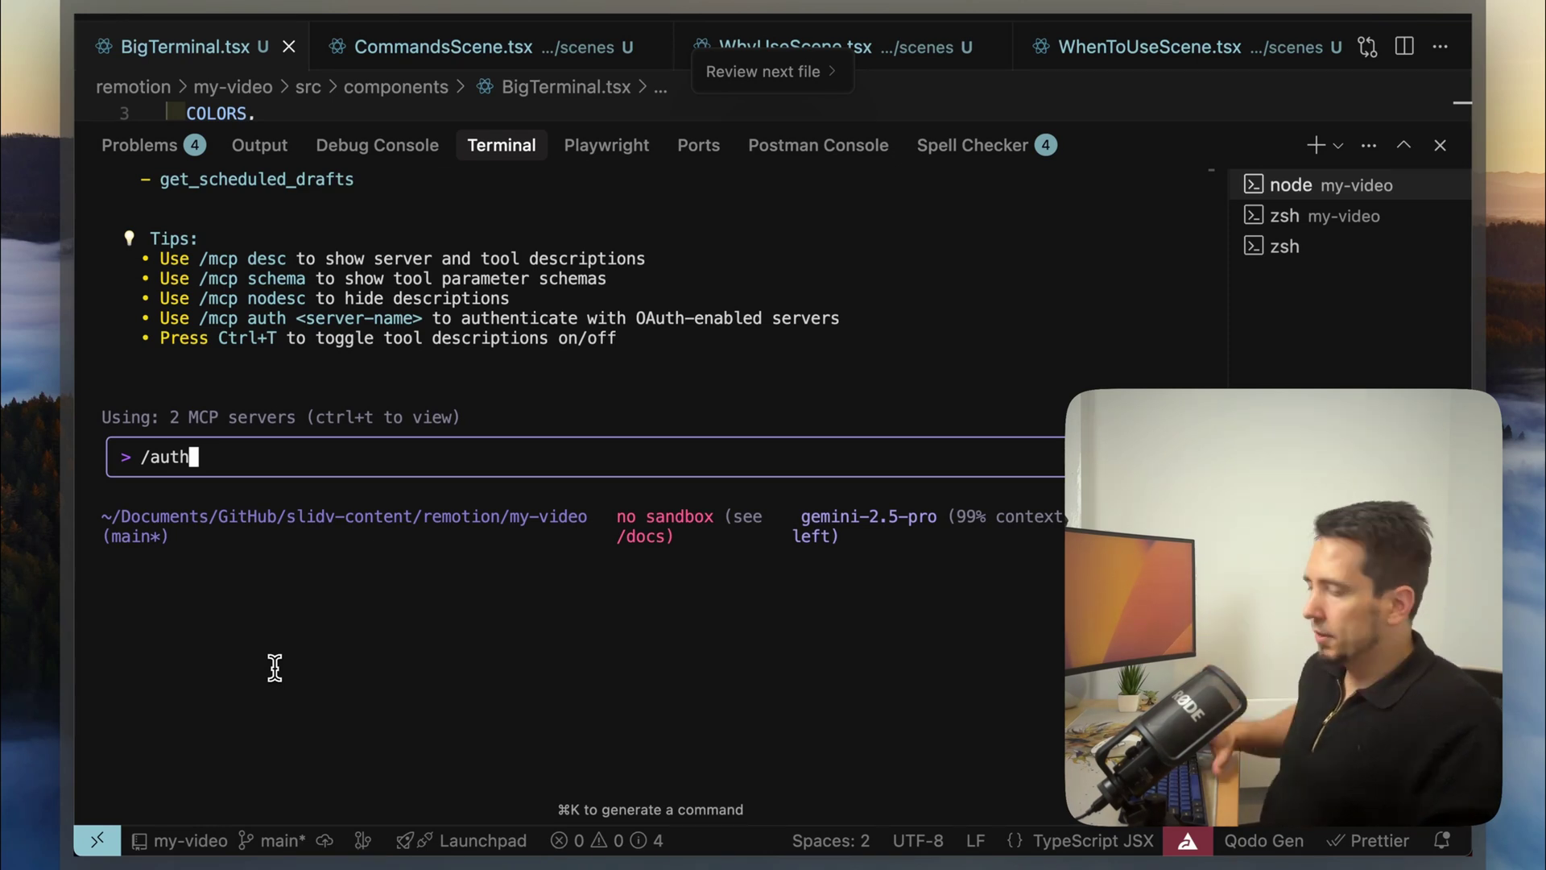
{"action": "key", "text": "BackSpace"}
{"action": "key", "text": "BackSpace"}
{"action": "key", "text": "BackSpace"}
{"action": "key", "text": "BackSpace"}
{"action": "key", "text": "BackSpace"}
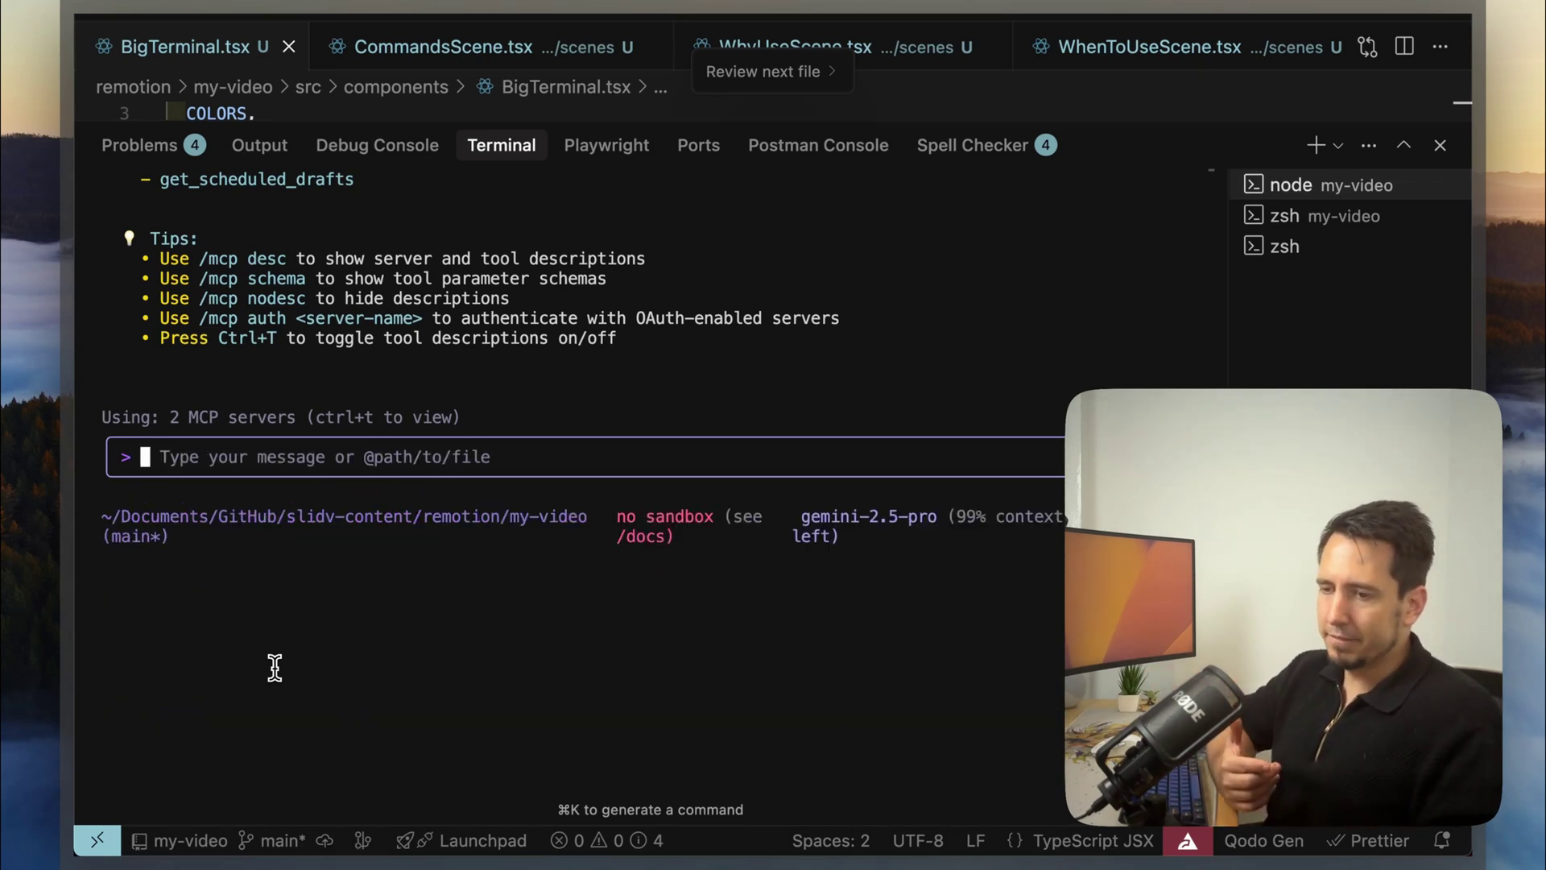
{"action": "type", "text": "/"}
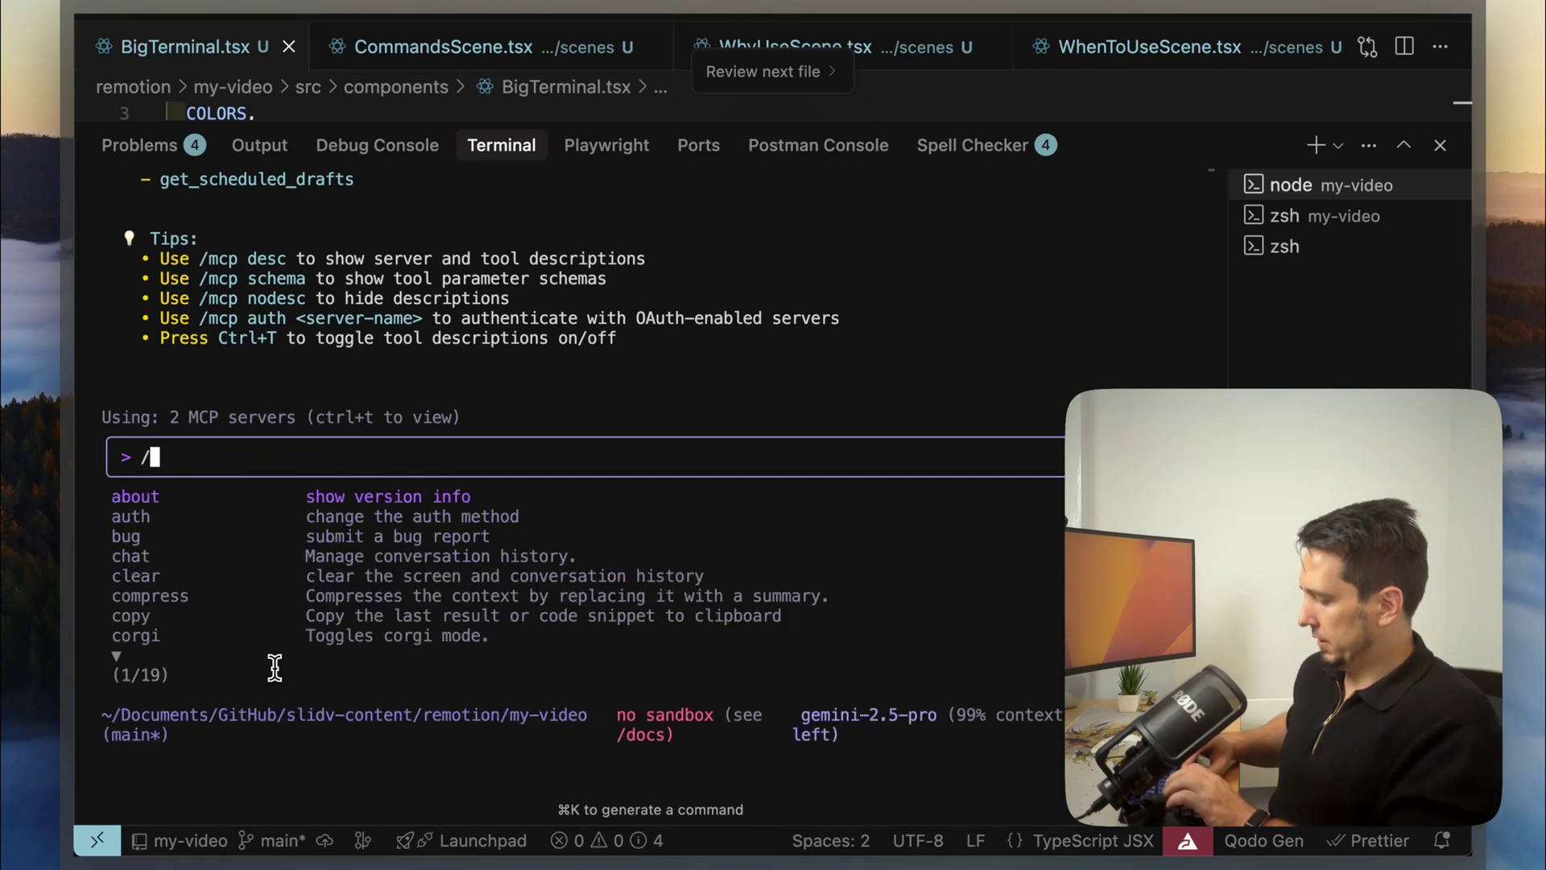
{"action": "type", "text": "model"}
{"action": "key", "text": "Return"}
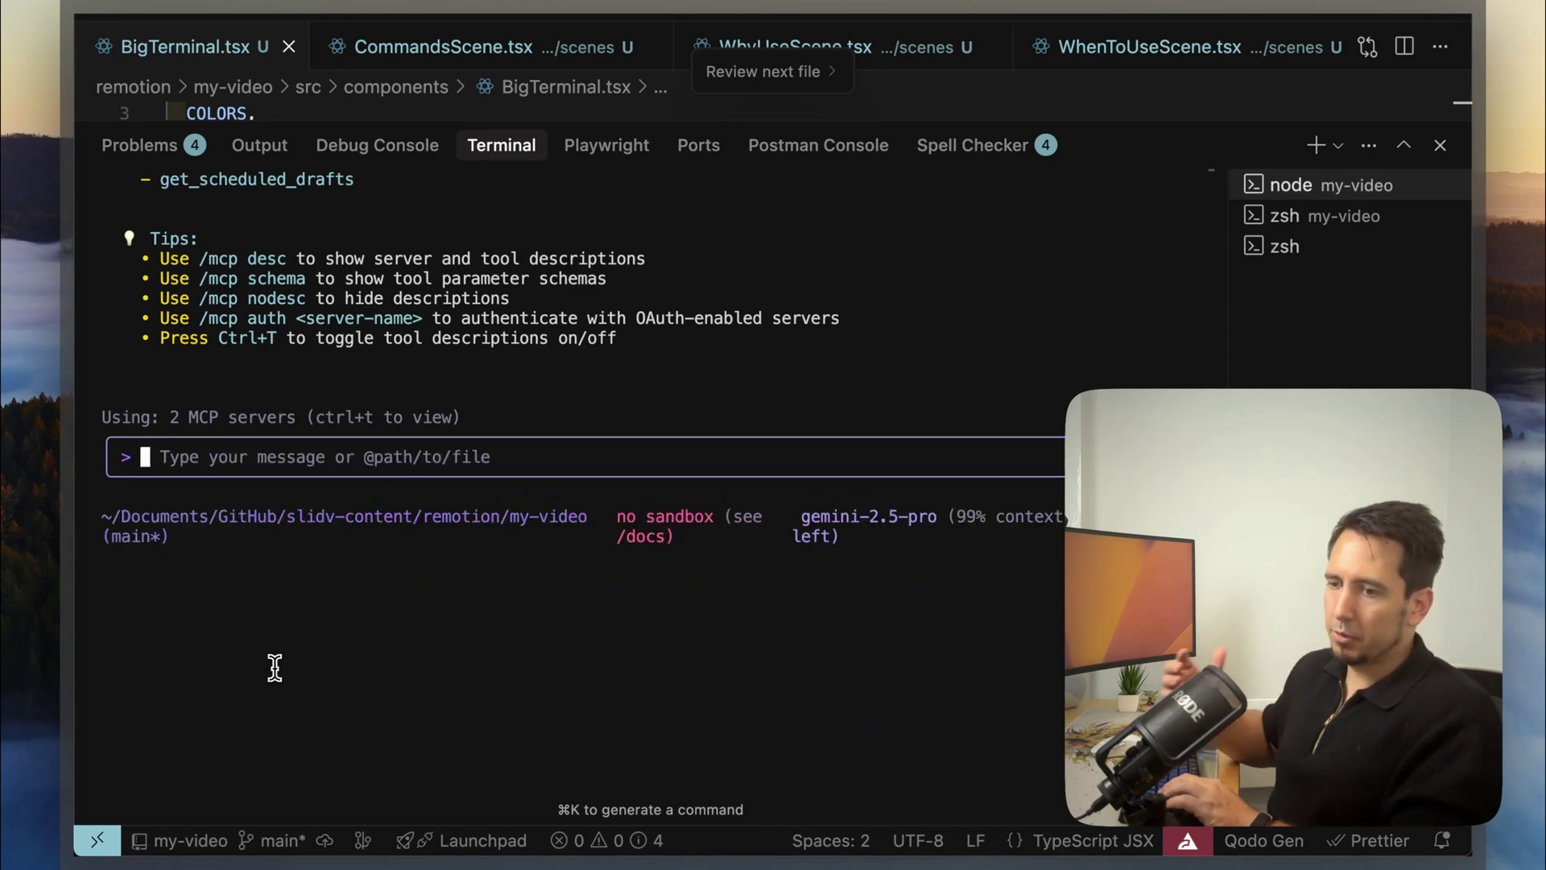
{"action": "type", "text": "/q"}
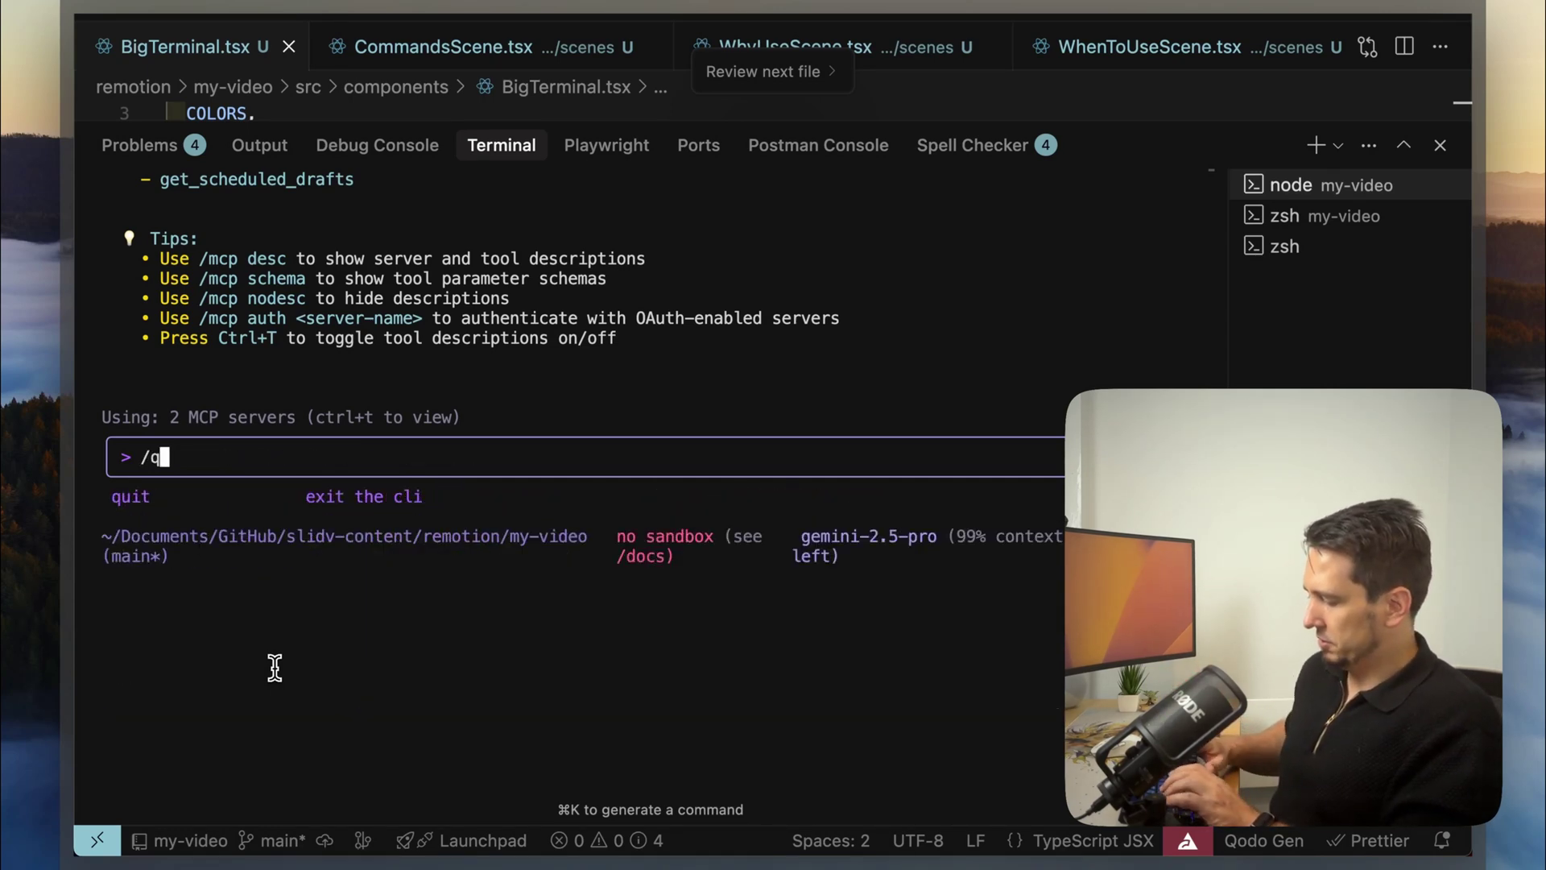
{"action": "type", "text": "uit"}
{"action": "key", "text": "Return"}
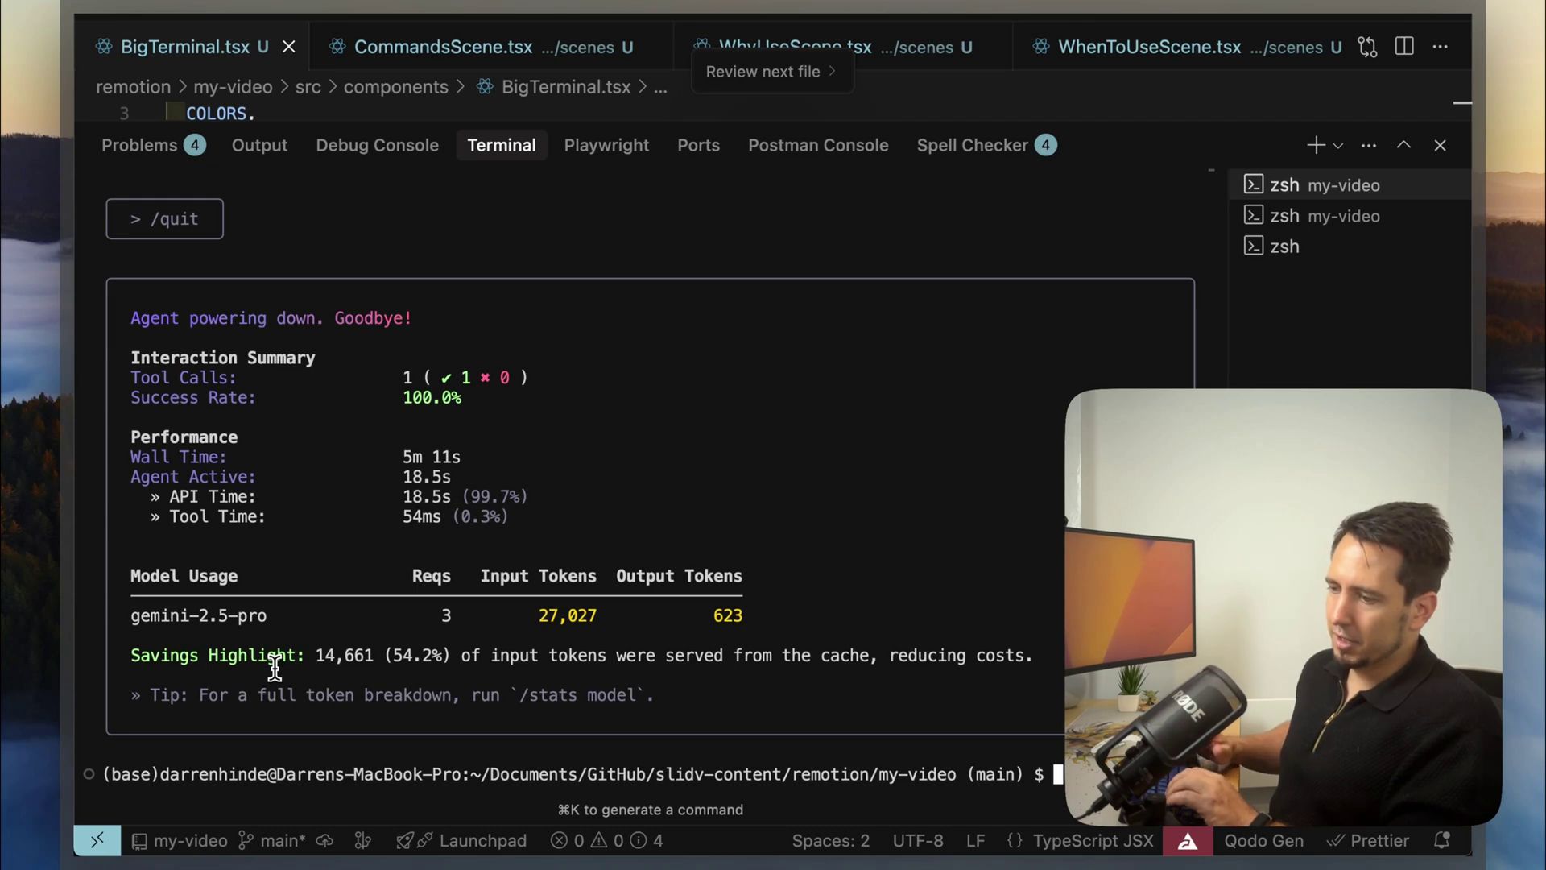
Clear the terminal and launch gemini --model 'gemini-flash-2.5'.
{"action": "key", "text": "ctrl+l"}
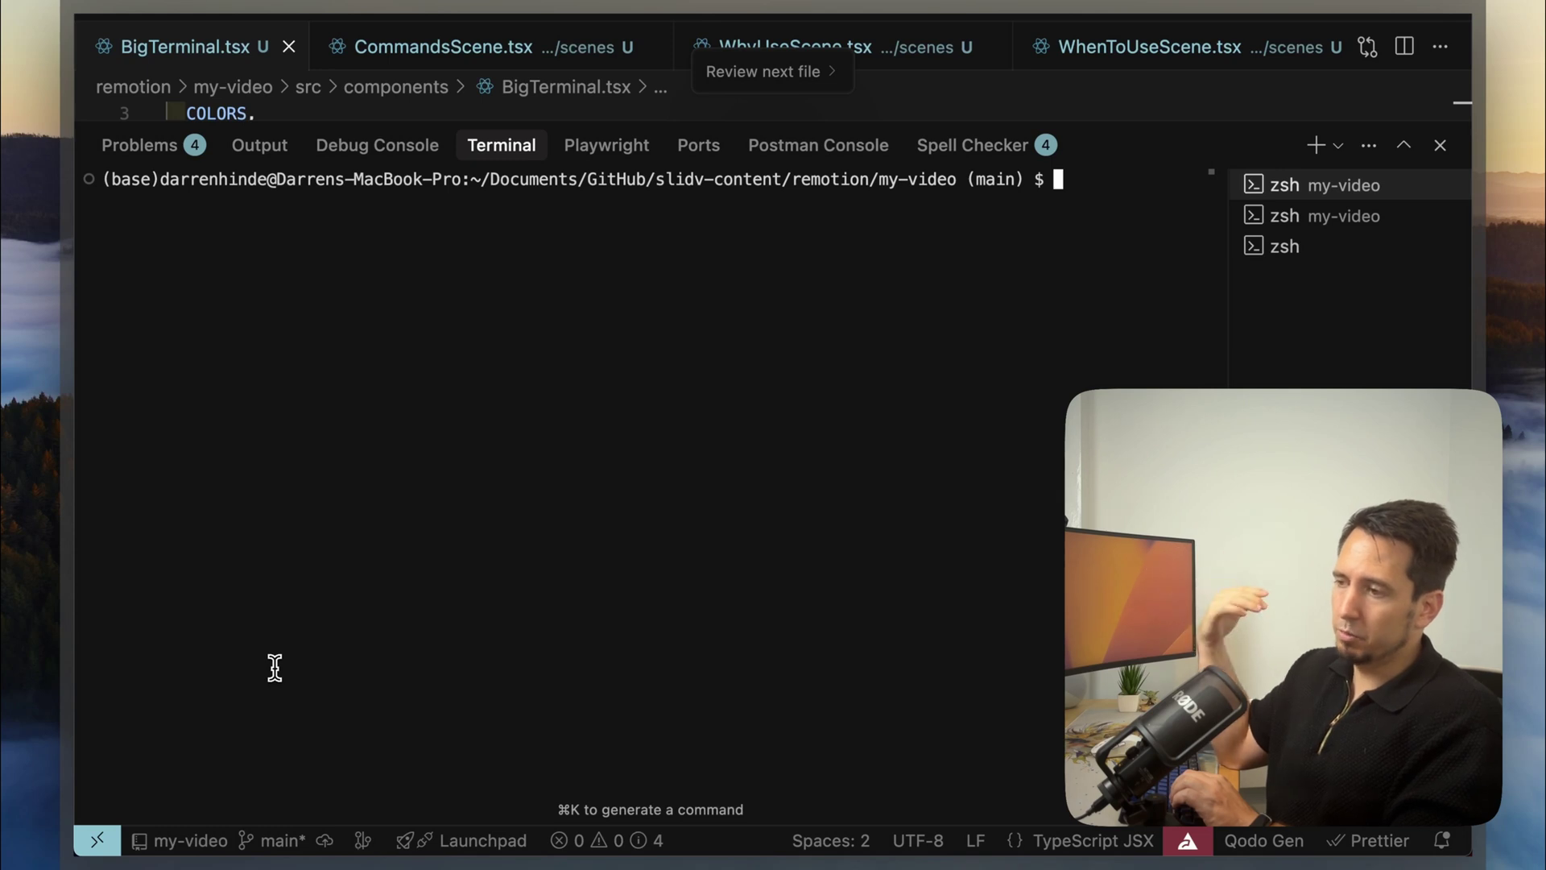
{"action": "type", "text": "gemini"}
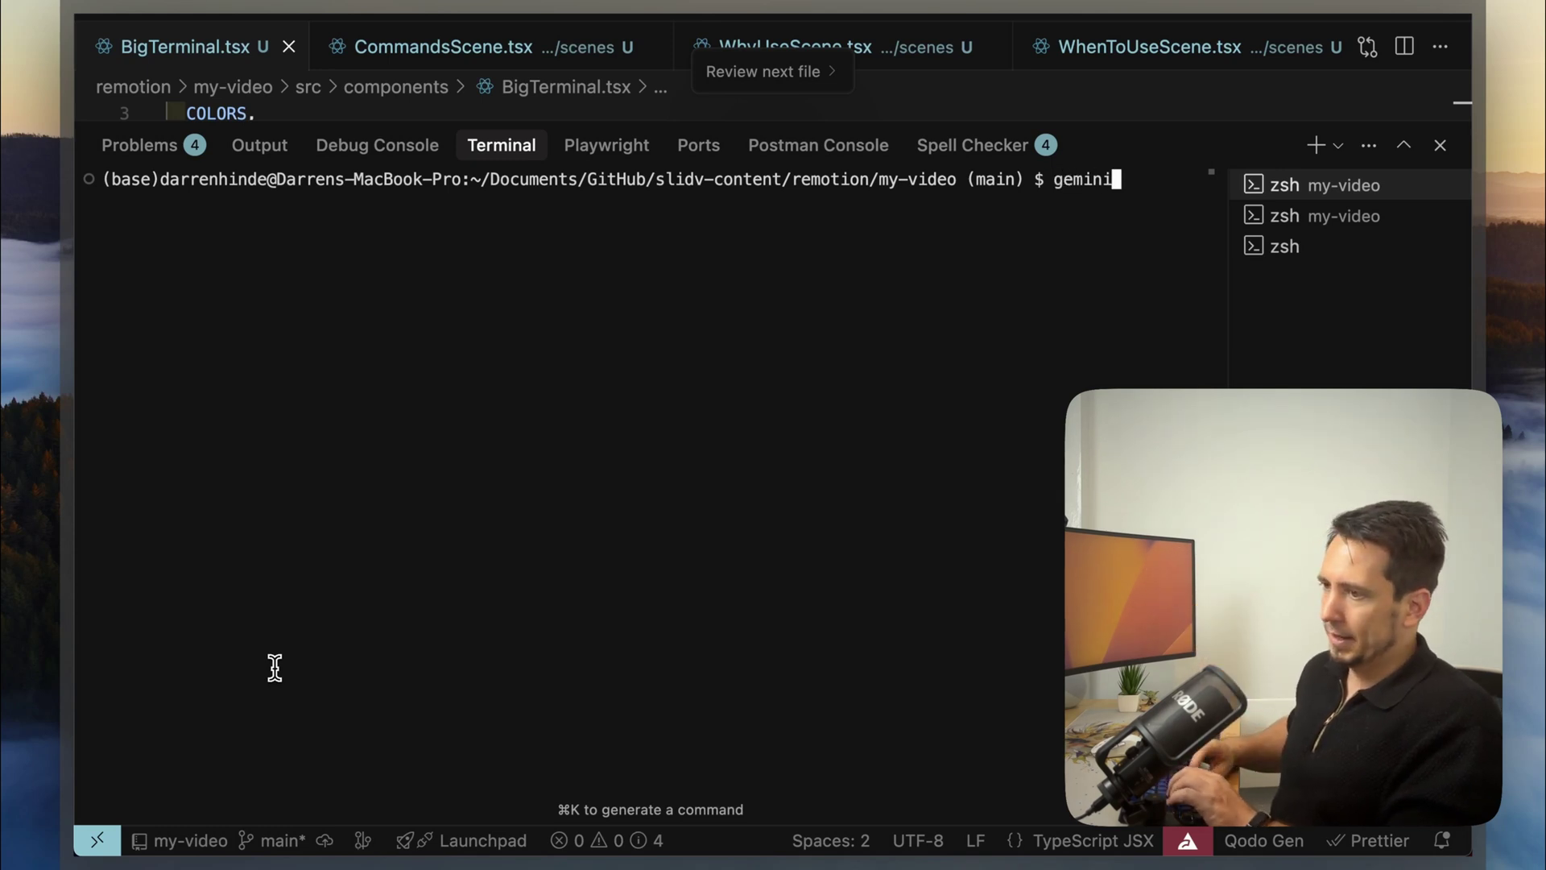
{"action": "type", "text": " --model '"}
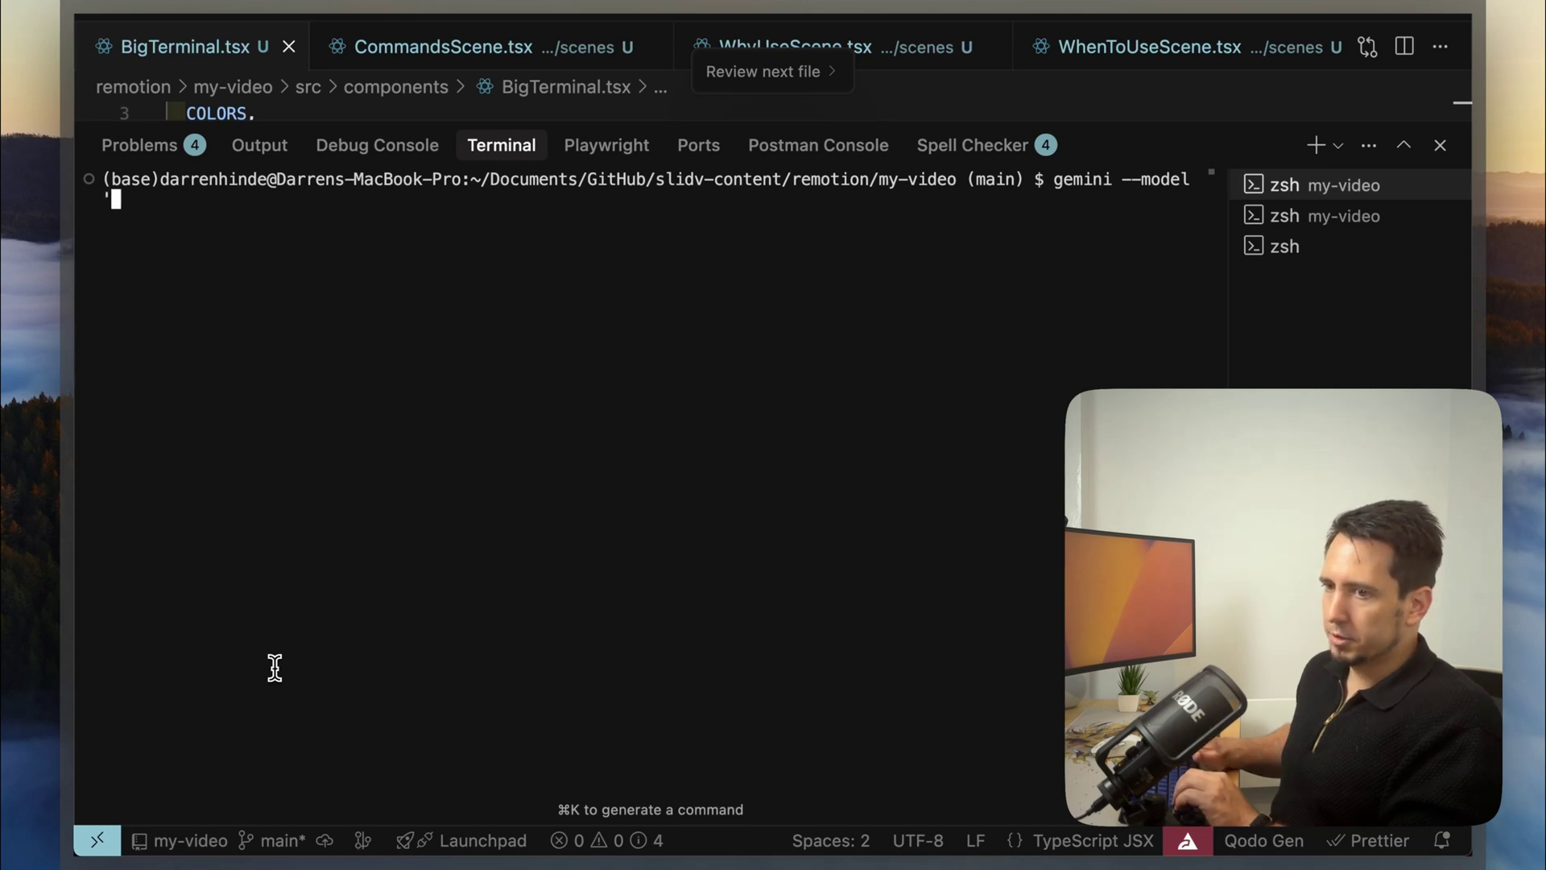
{"action": "type", "text": "gemini"}
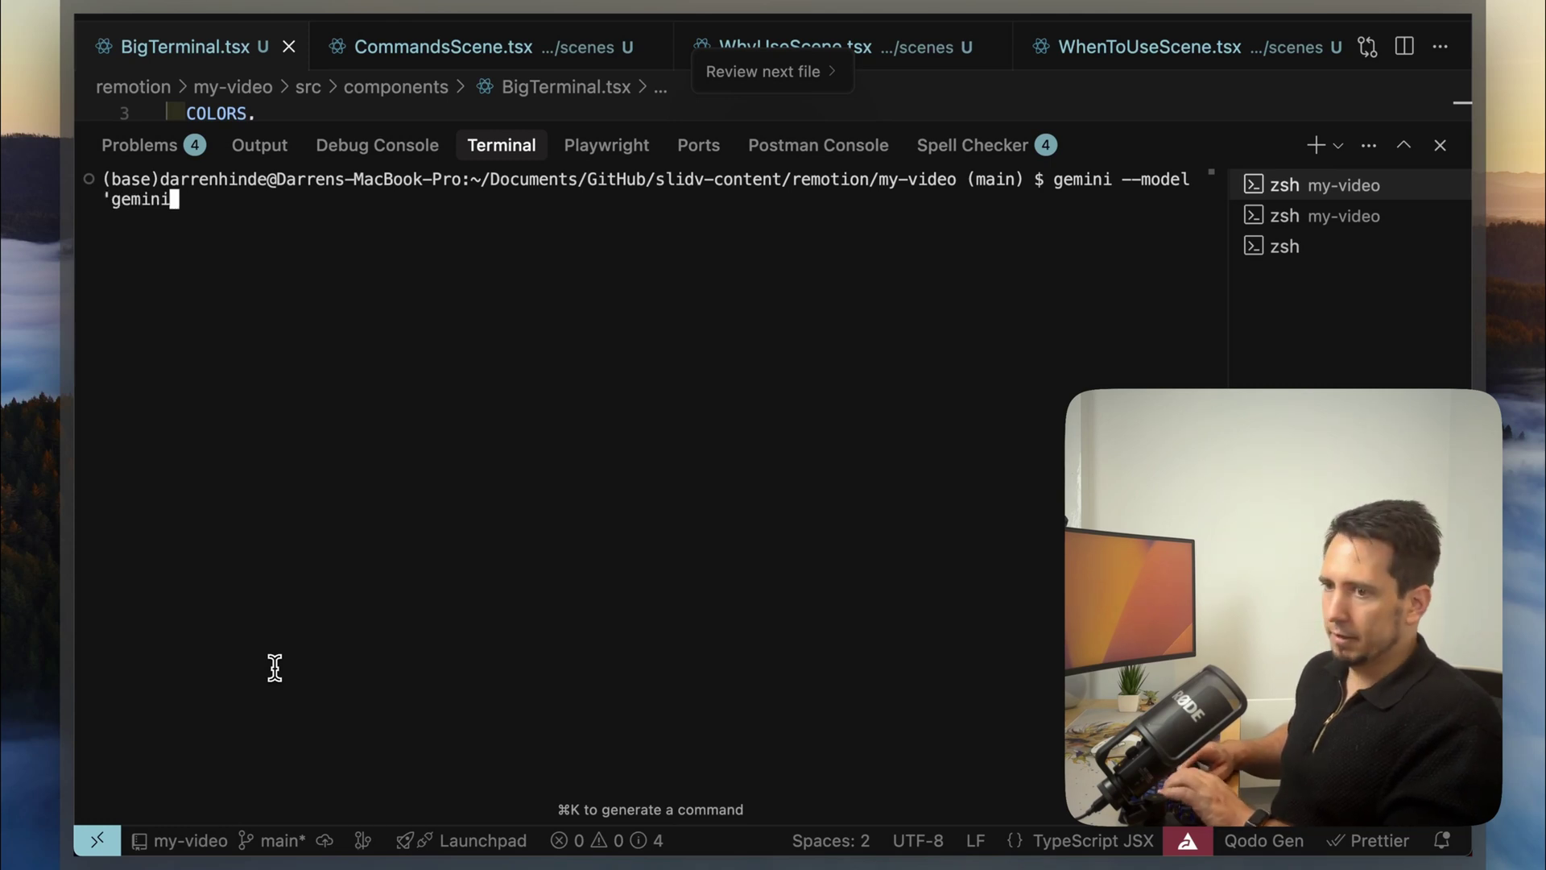
{"action": "type", "text": "-flash"}
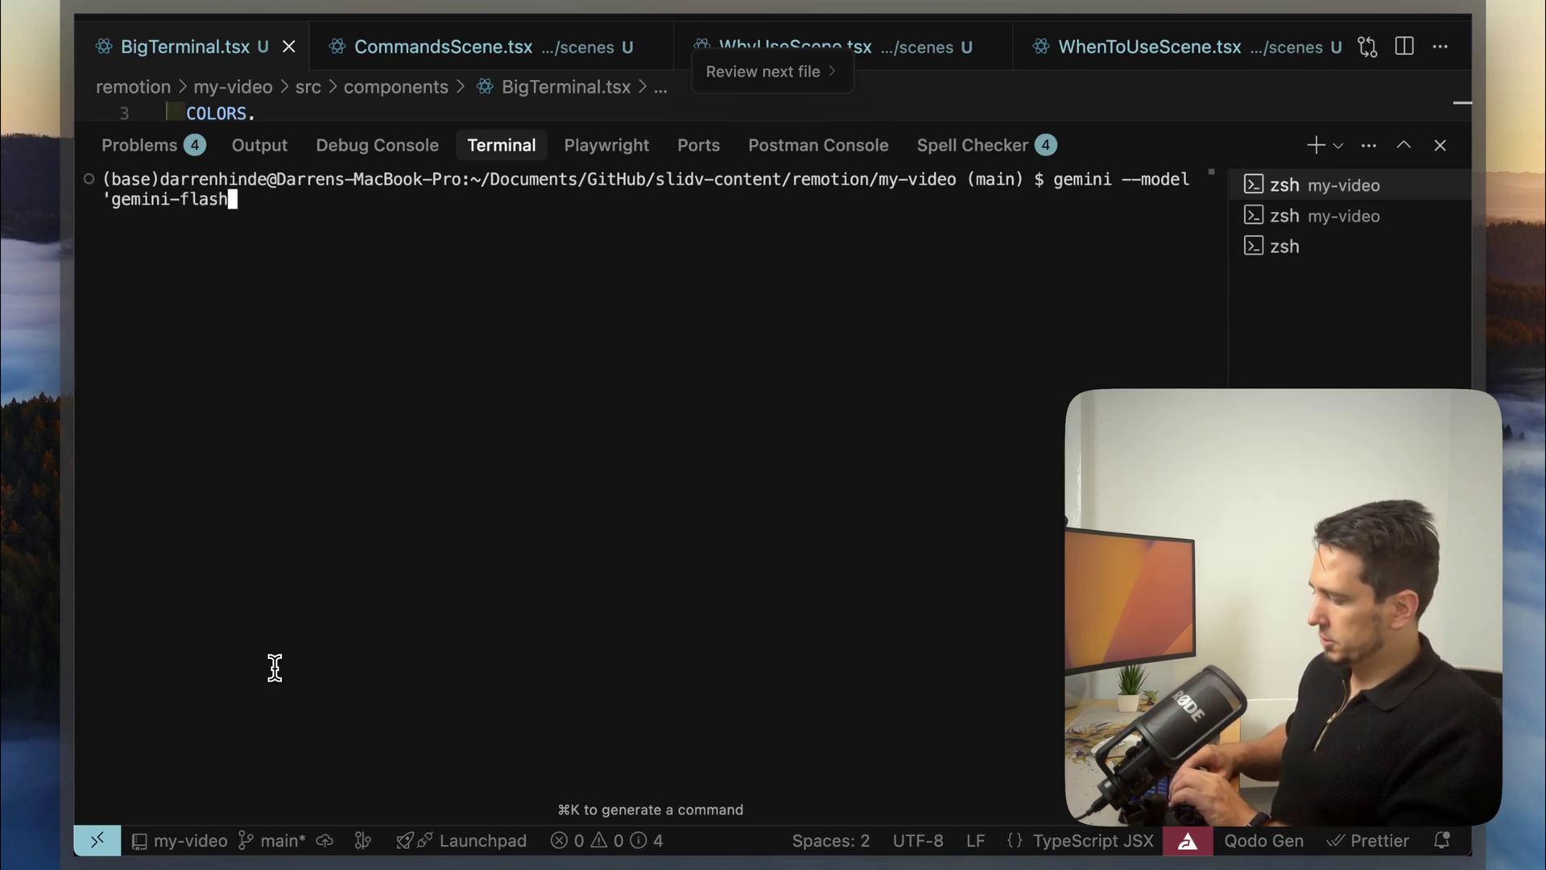
{"action": "type", "text": "-2.5"}
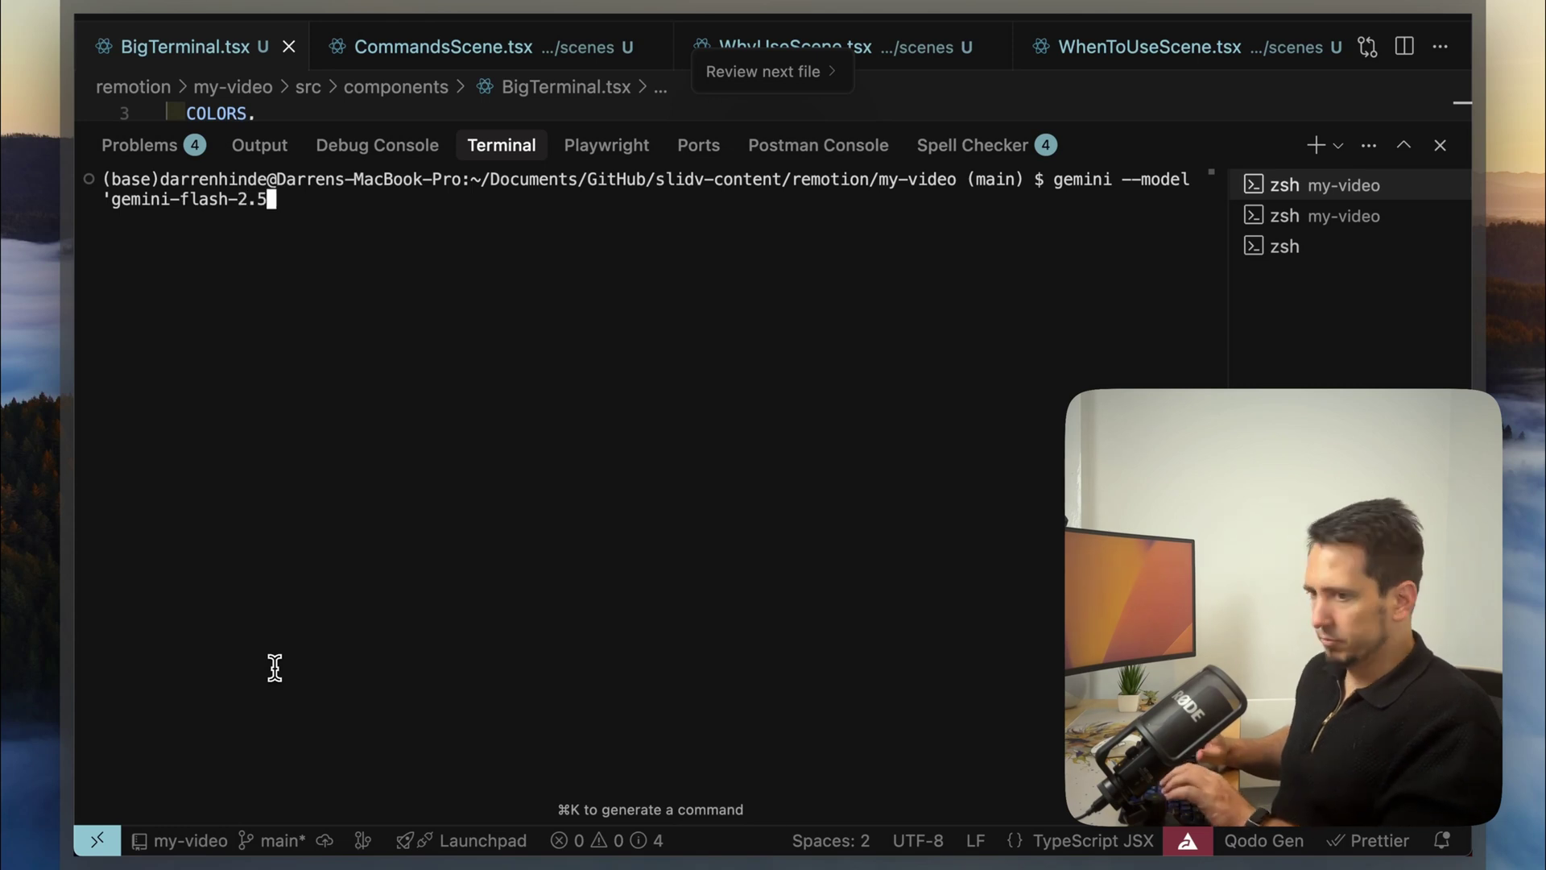
{"action": "type", "text": "'"}
{"action": "key", "text": "Return"}
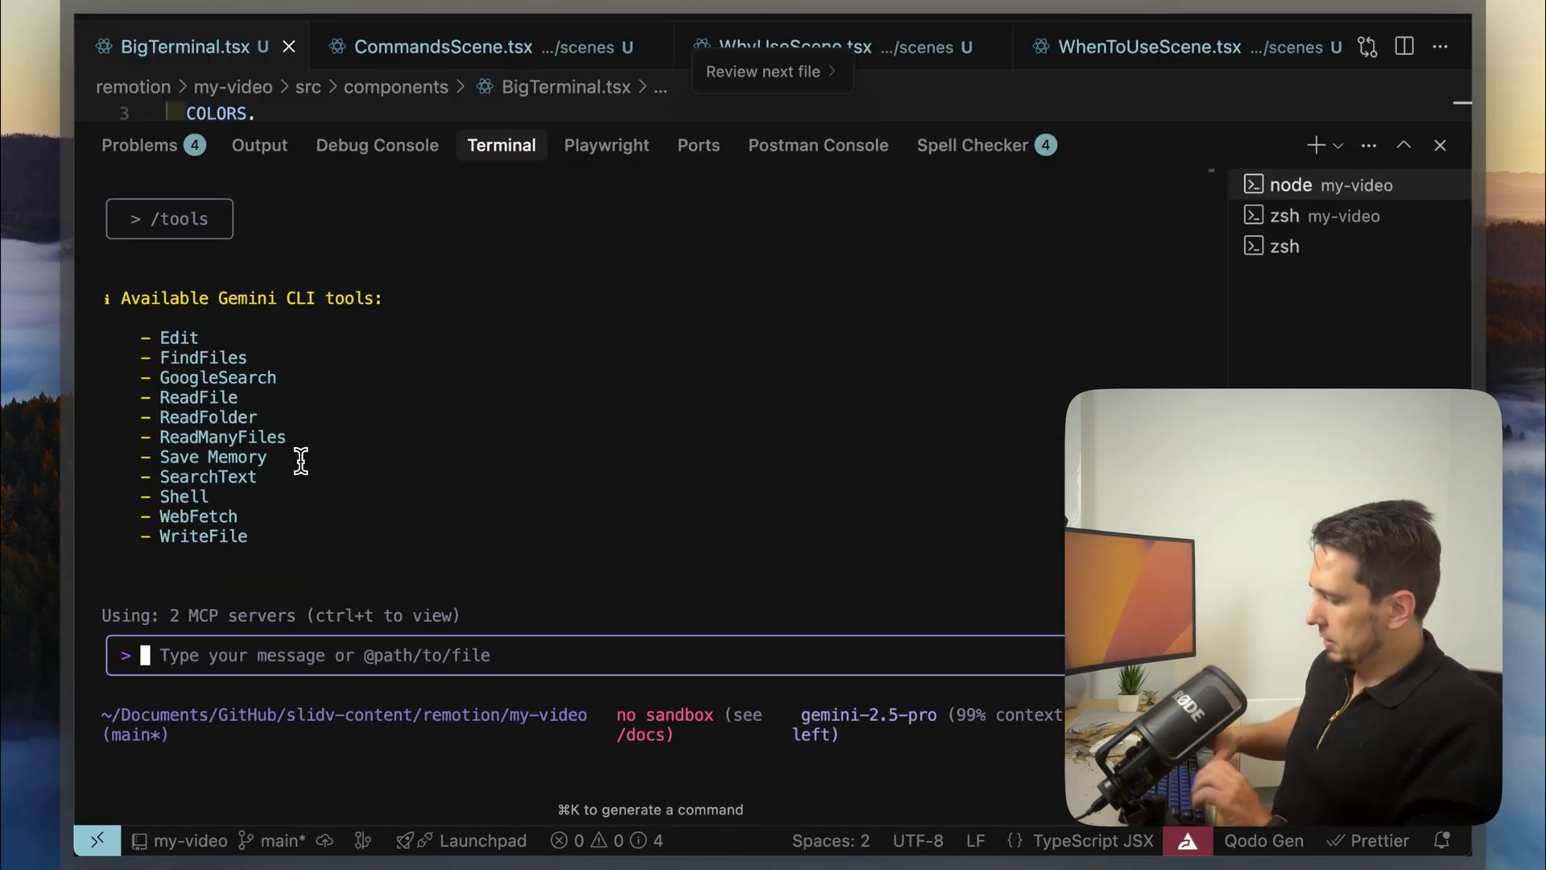
{"action": "type", "text": "/mcp"}
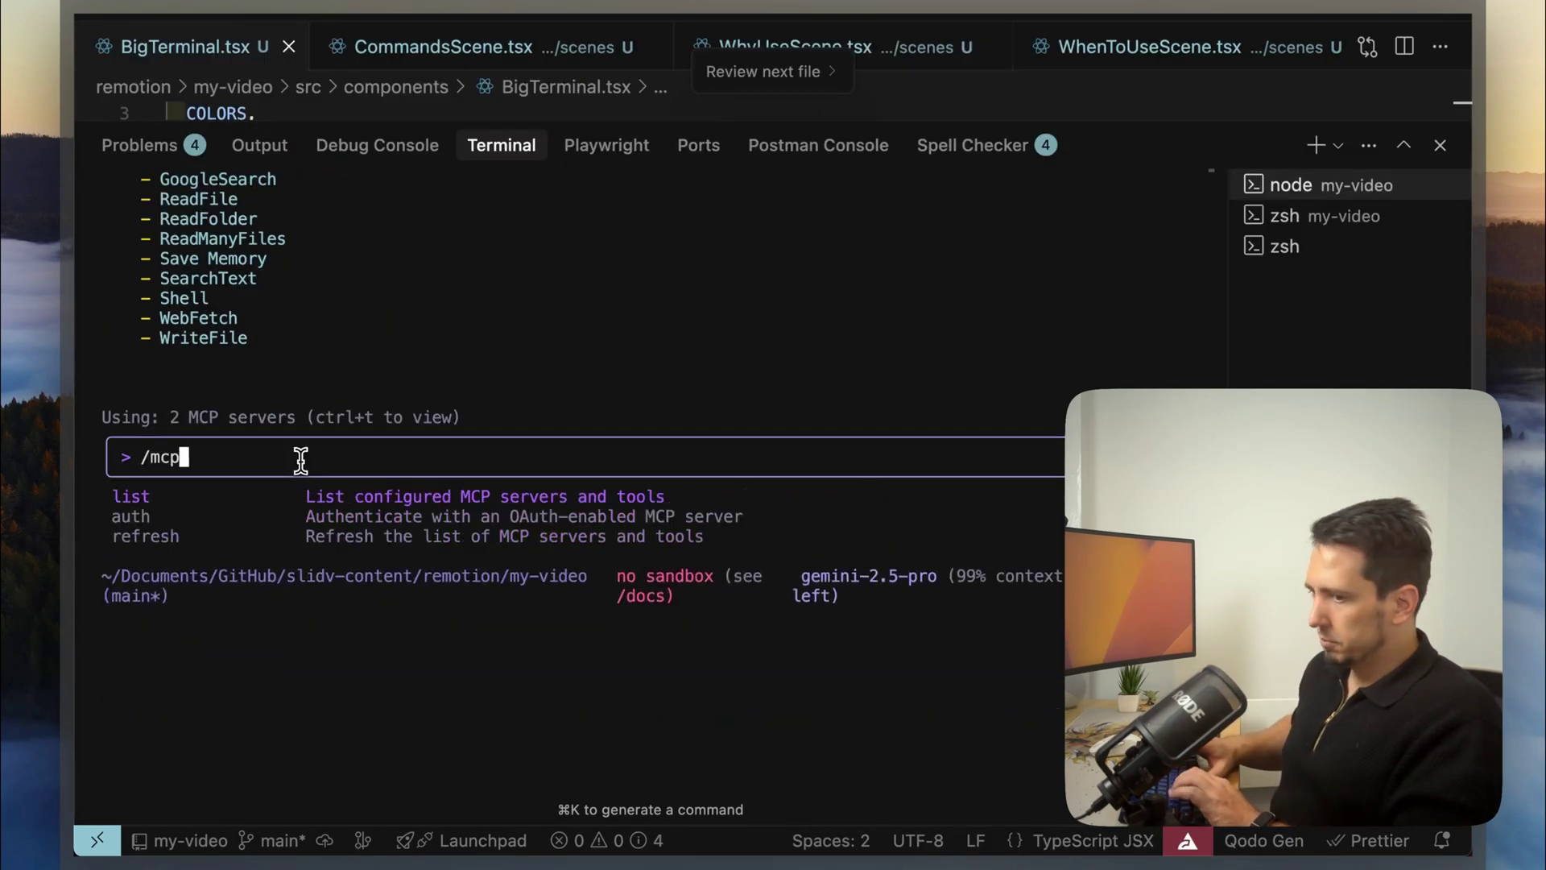
List the notionApi and typefully MCP servers and tools via /mcp, then exit Gemini CLI.
{"action": "key", "text": "Return"}
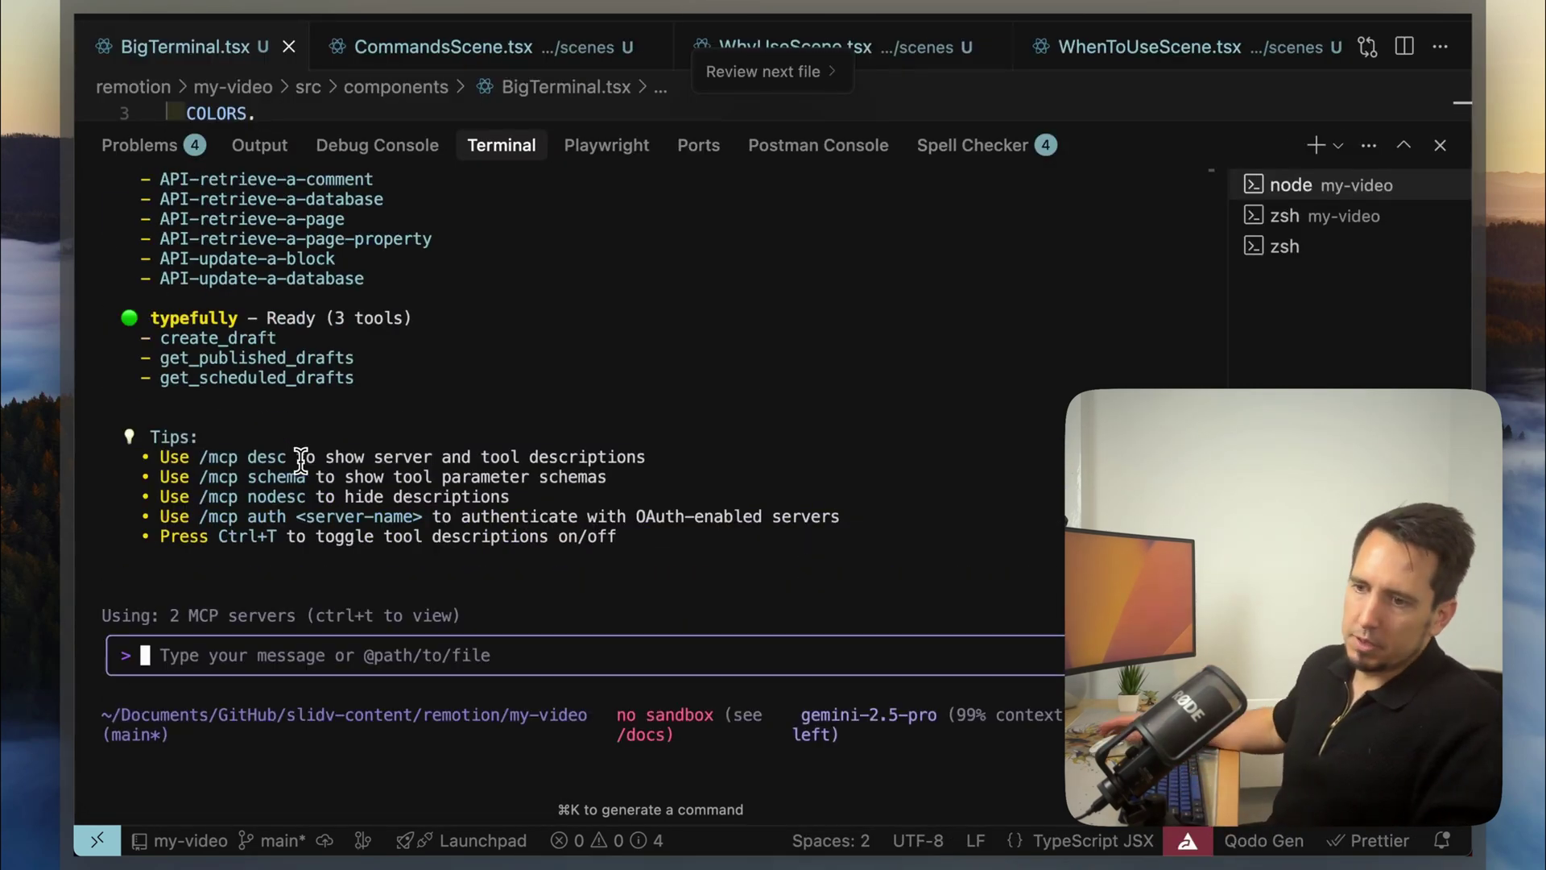
{"action": "scroll", "coordinate": [303, 399], "scroll_direction": "up", "scroll_amount": 4}
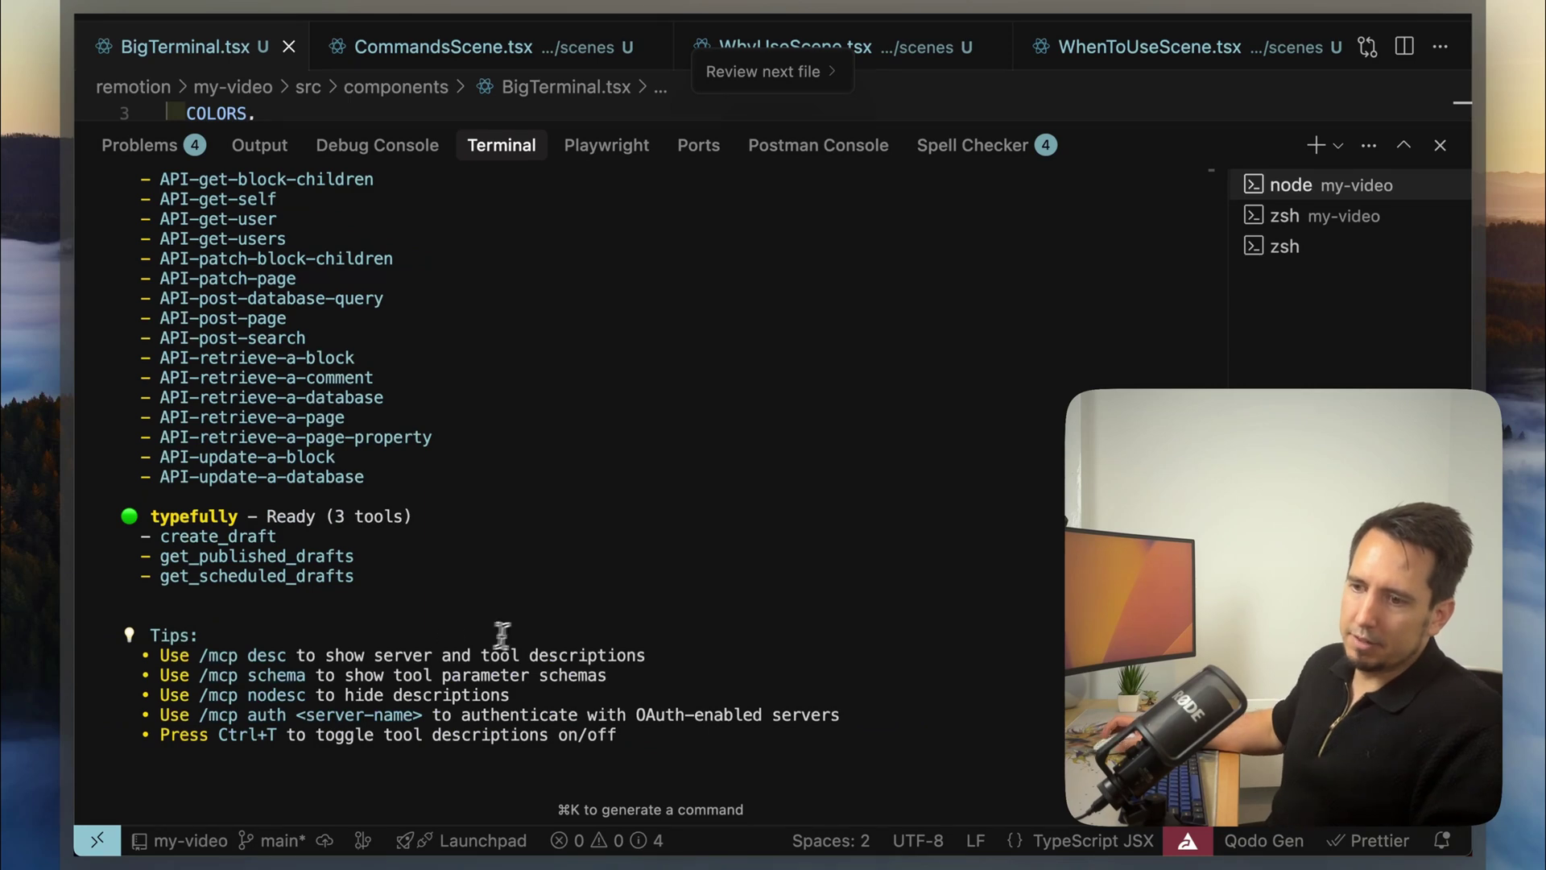
{"action": "scroll", "coordinate": [503, 632], "scroll_direction": "up", "scroll_amount": 5}
{"action": "scroll", "coordinate": [521, 631], "scroll_direction": "down", "scroll_amount": 4}
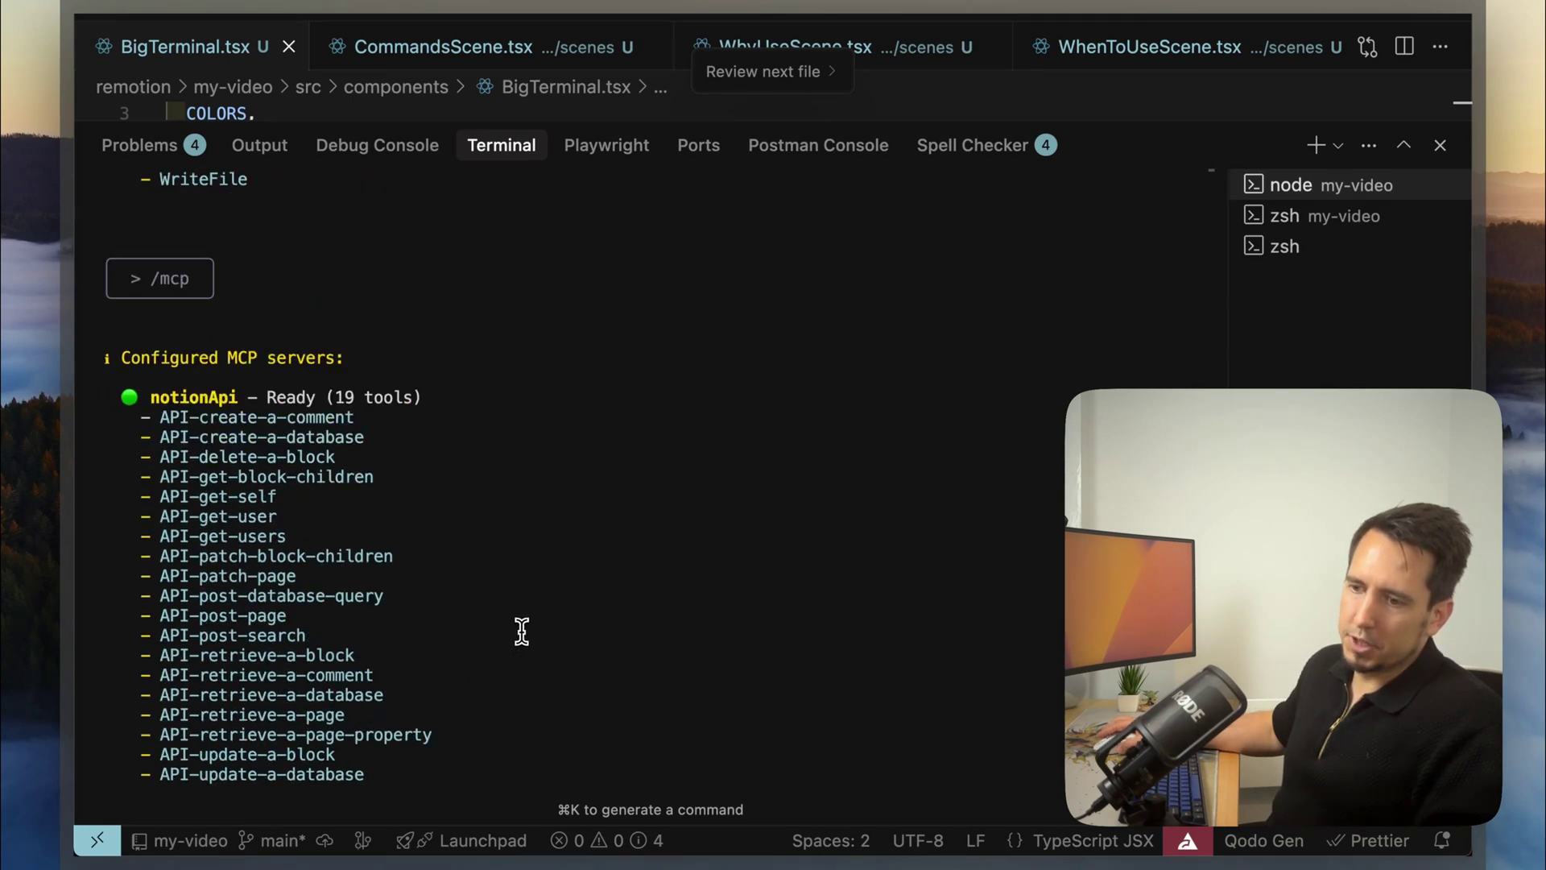
{"action": "scroll", "coordinate": [522, 631], "scroll_direction": "down", "scroll_amount": 5}
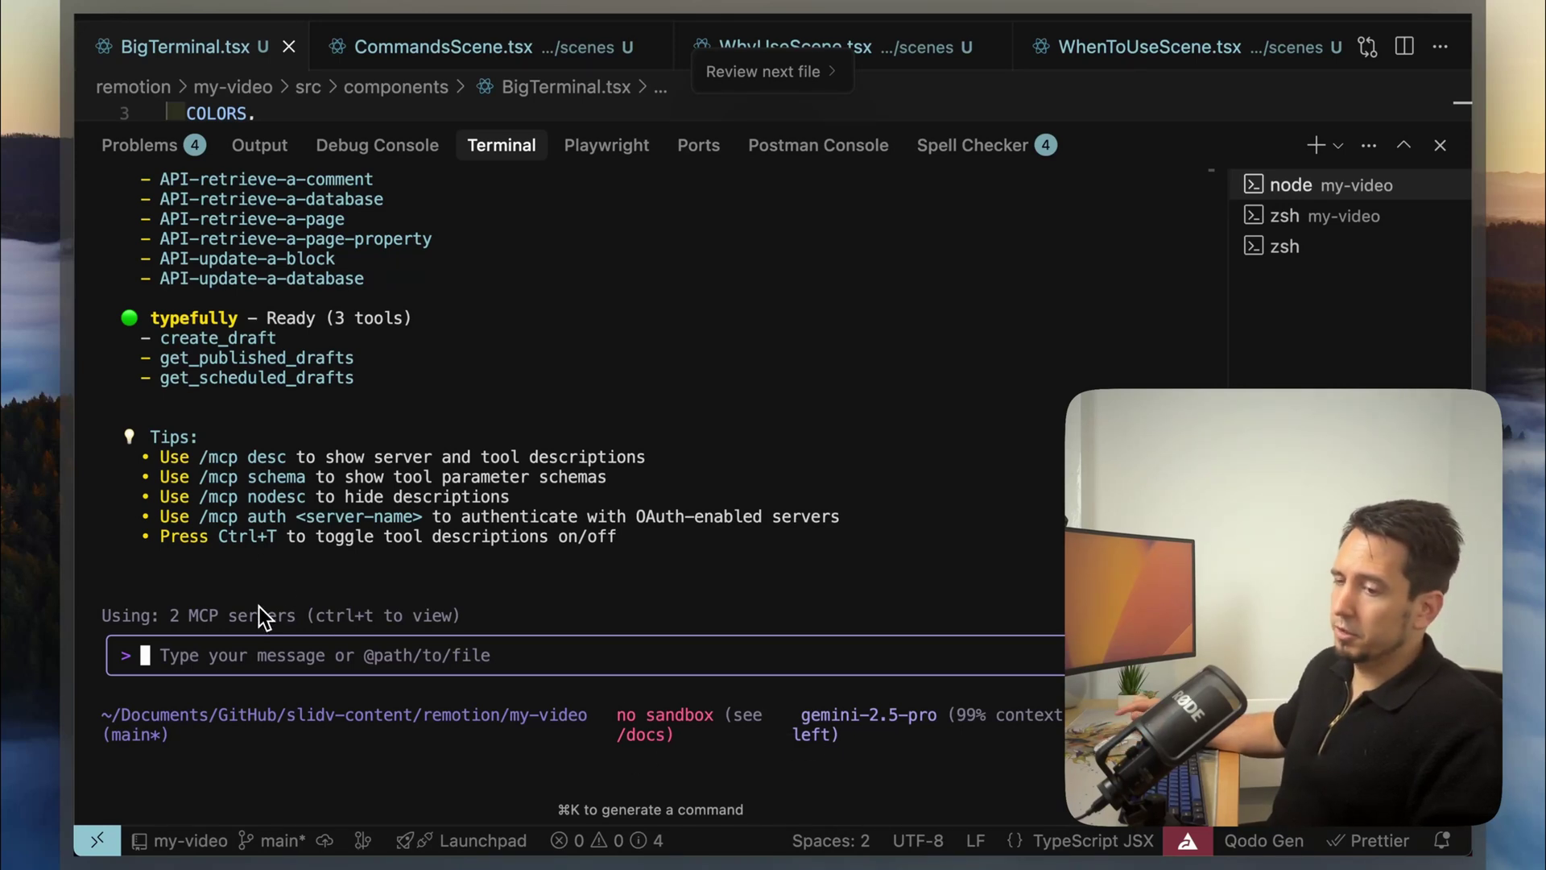
{"action": "key", "text": "ctrl+c"}
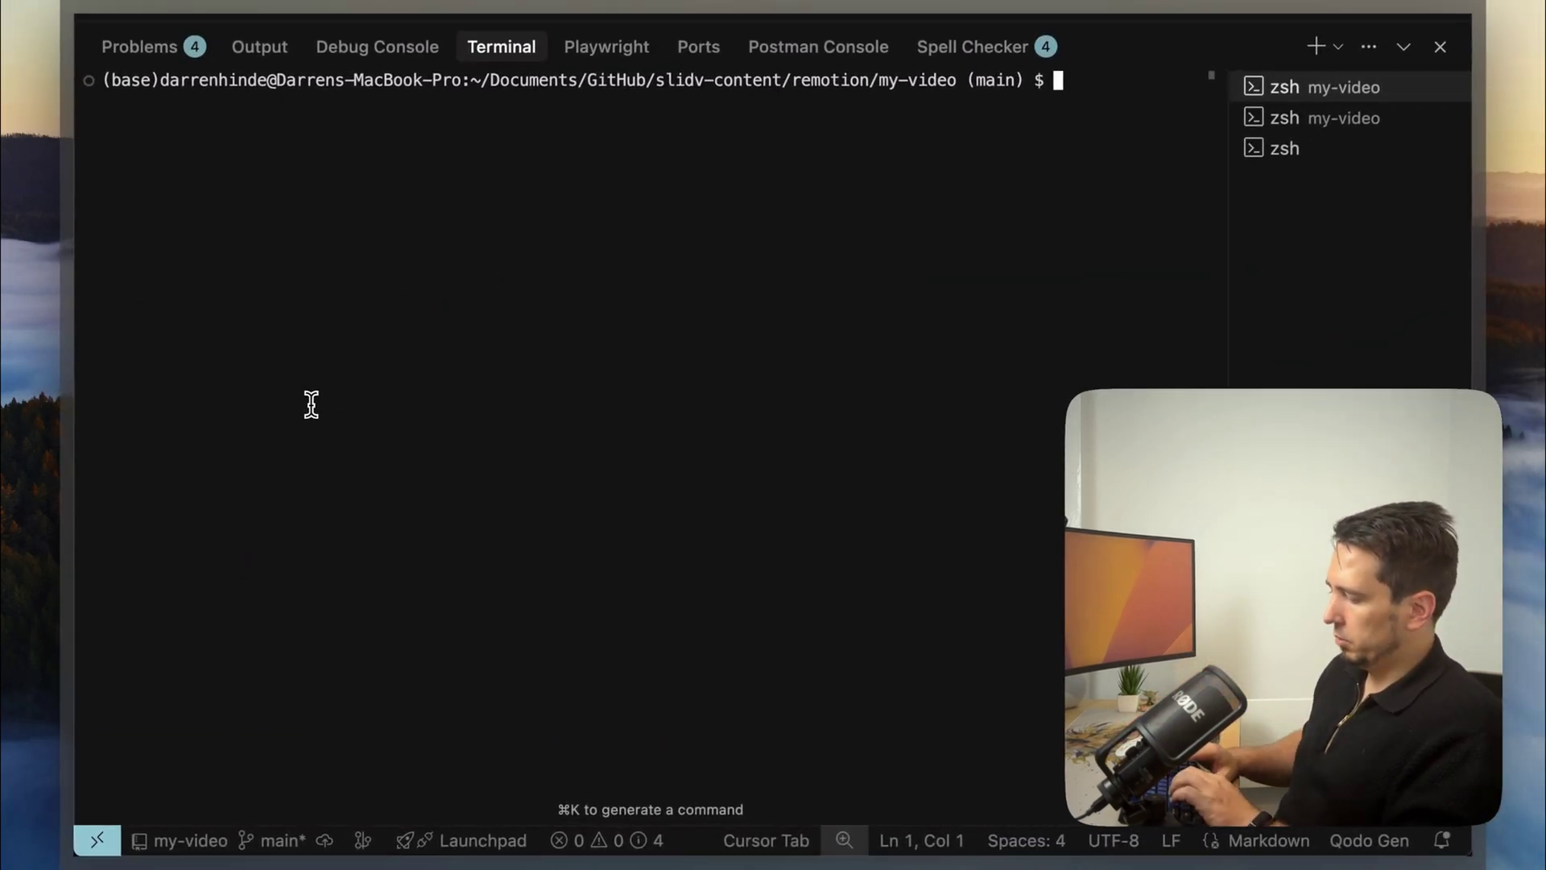
{"action": "type", "text": "vi"}
Paste ~/.gemini/settings.json into the vi command to open Gemini's settings file.
{"action": "key", "text": "super+v"}
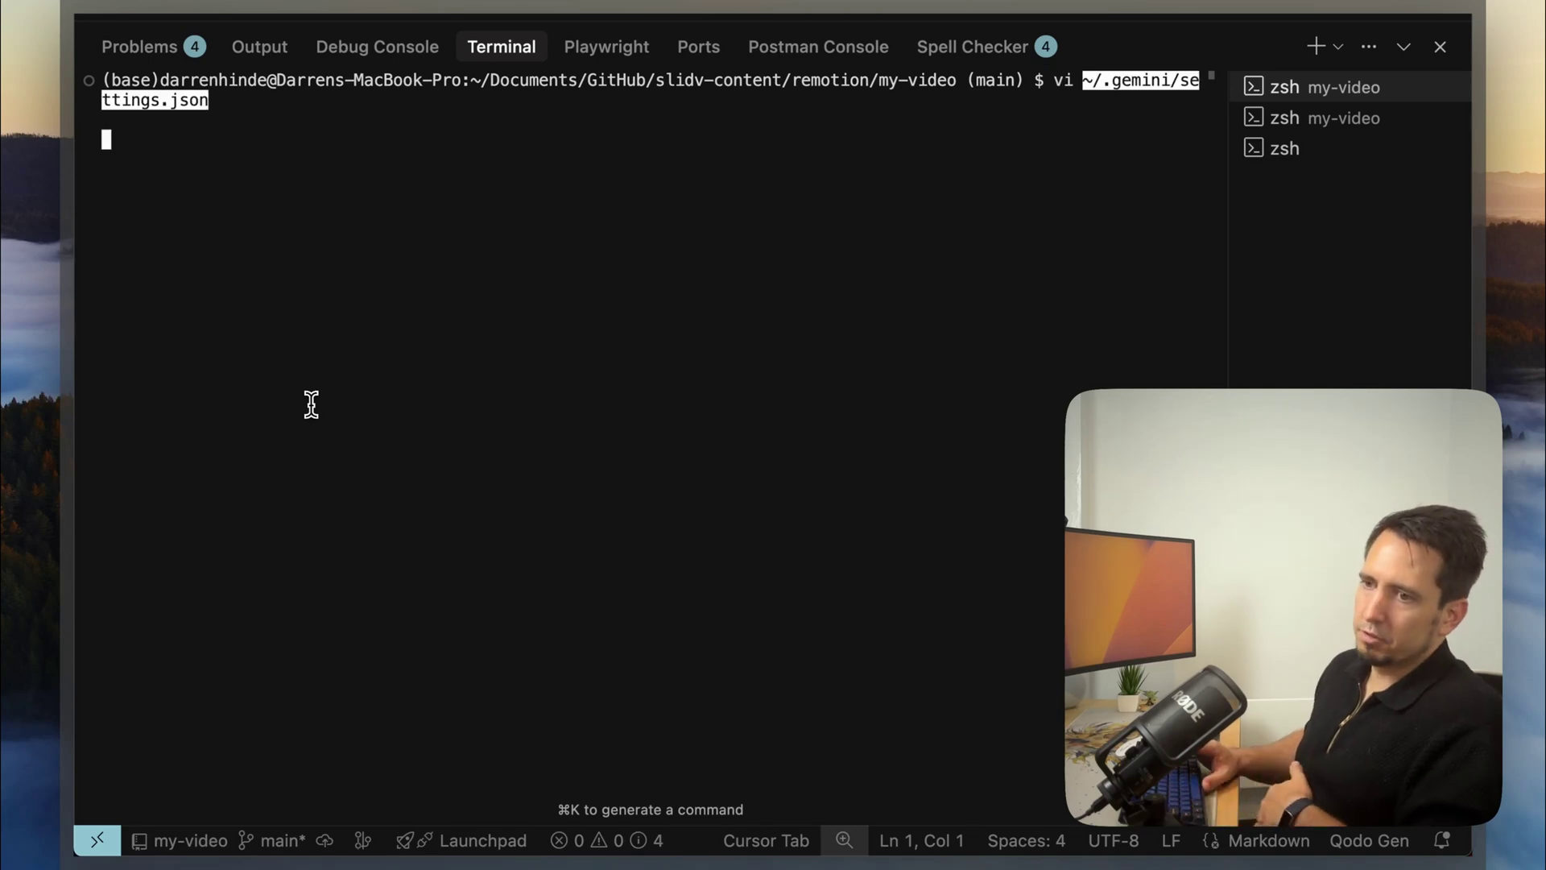